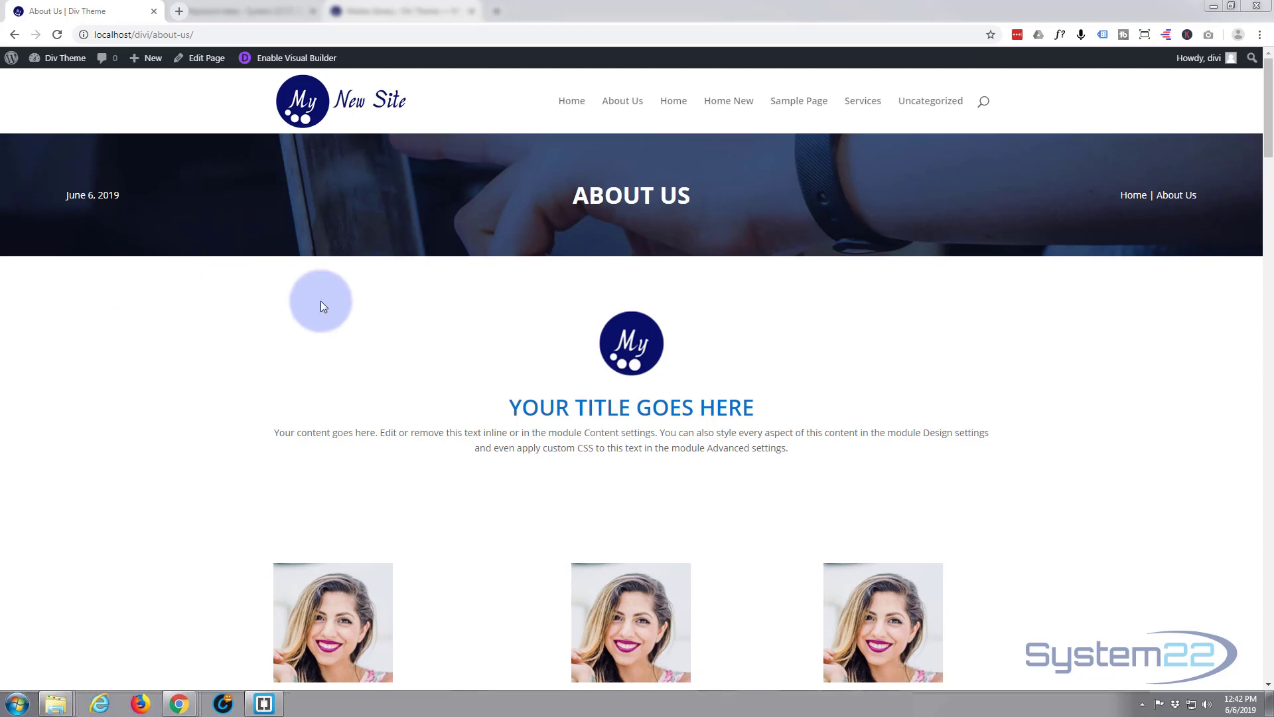
# Step: Scroll down the About Us page to the existing person card with photo, CEO title and social icons
pyautogui.scroll(-8, 182, 313)
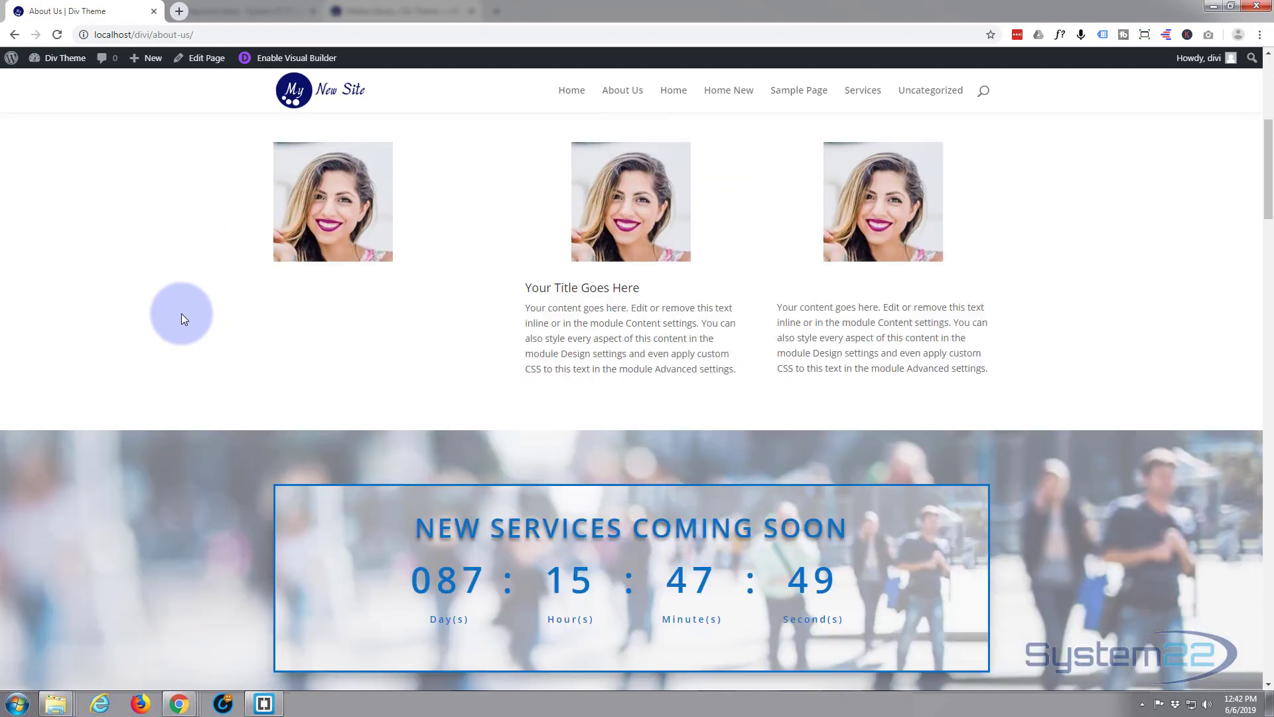
pyautogui.scroll(-12, 181, 313)
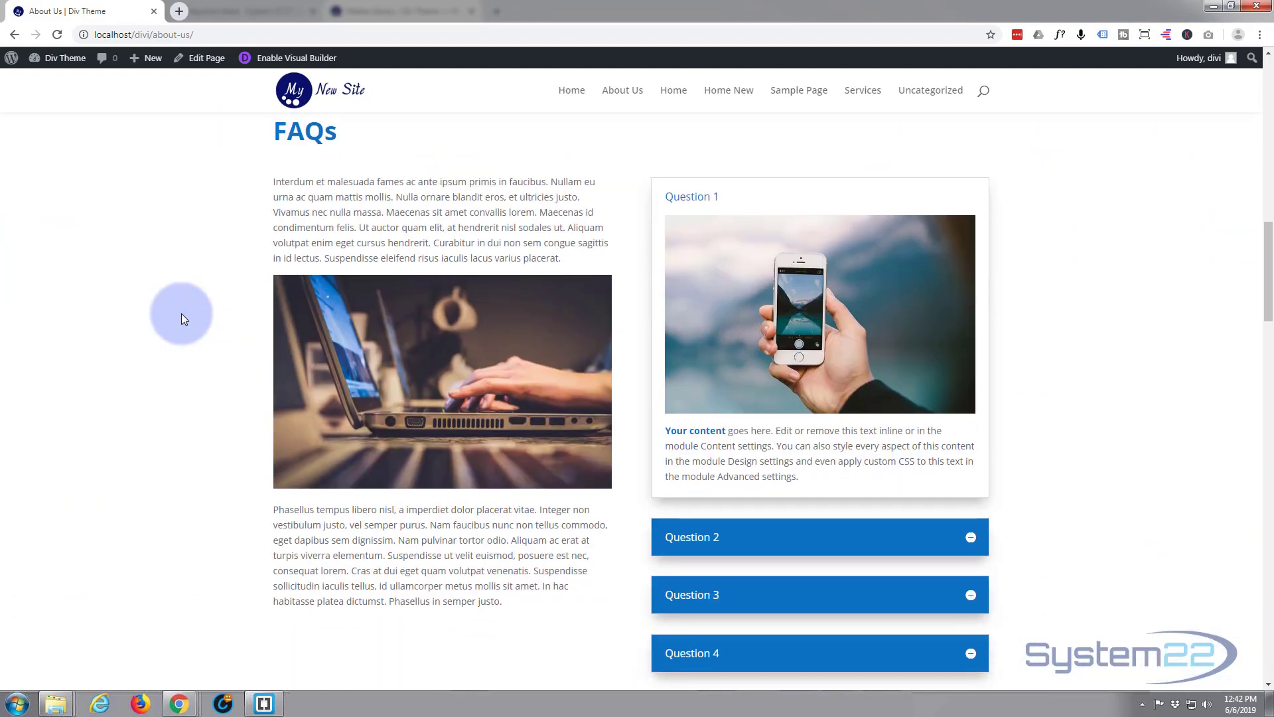
pyautogui.scroll(-11, 181, 313)
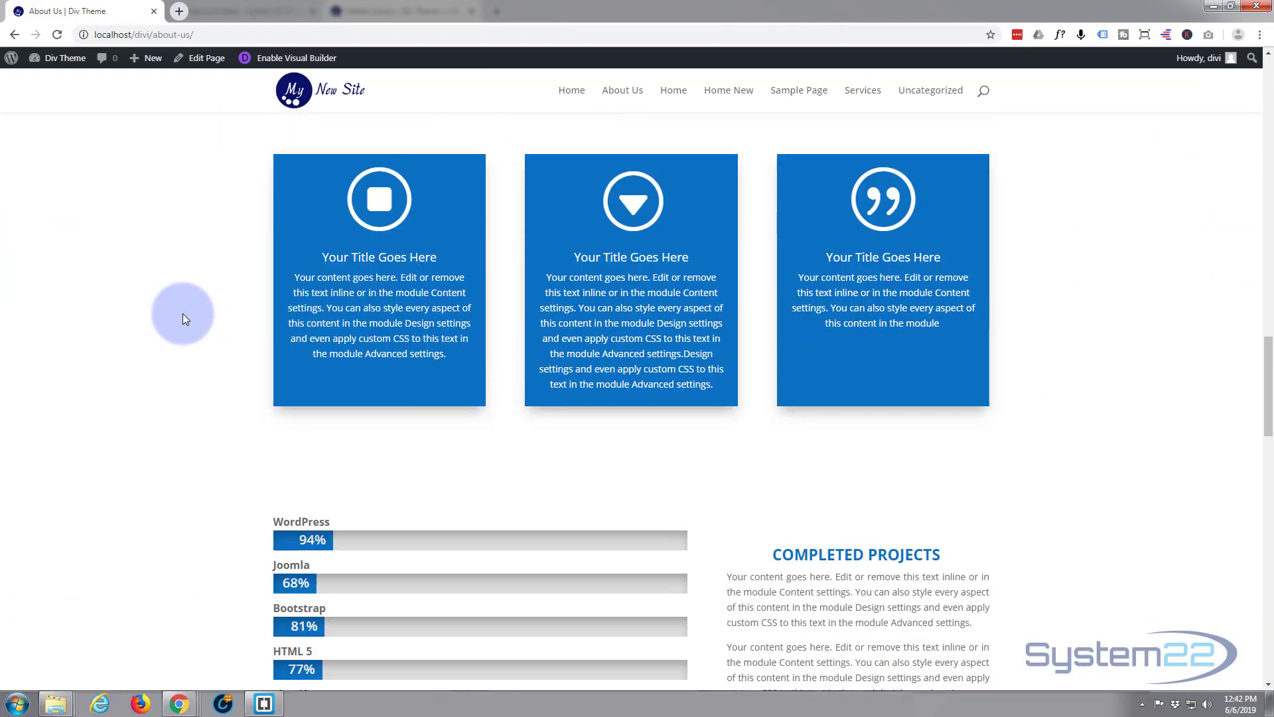
pyautogui.scroll(-10, 182, 313)
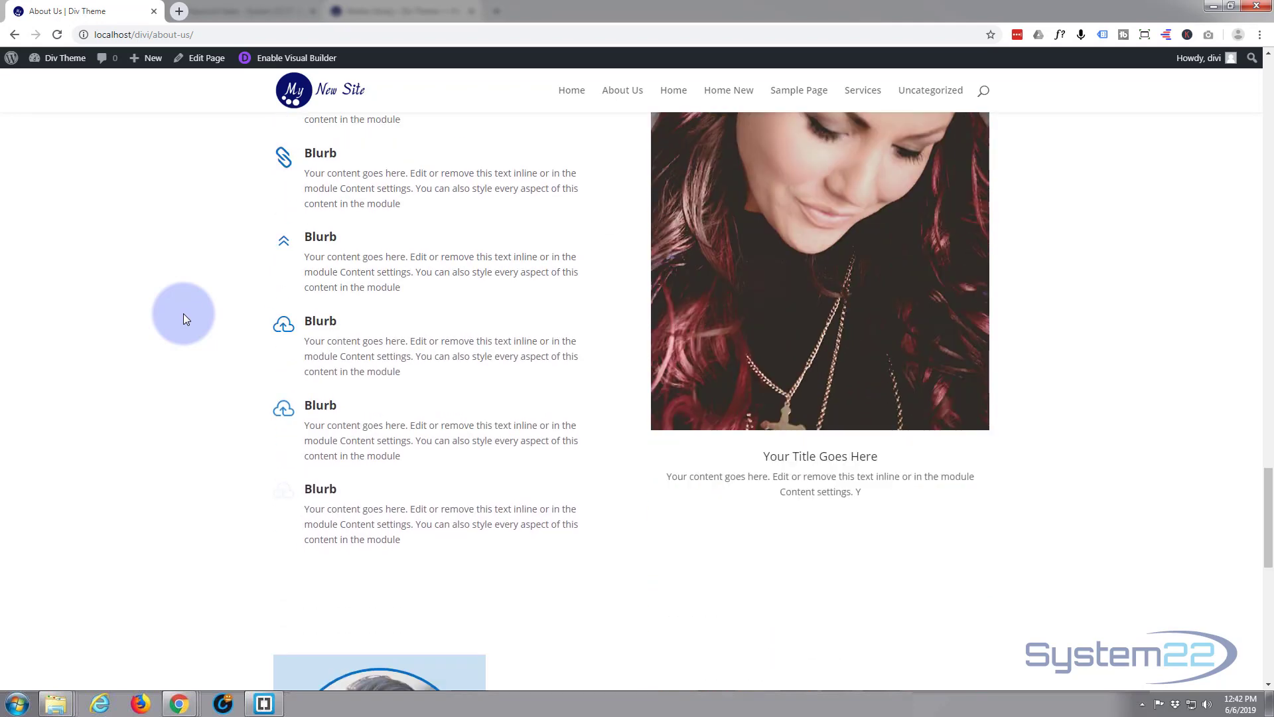
pyautogui.scroll(-4, 183, 313)
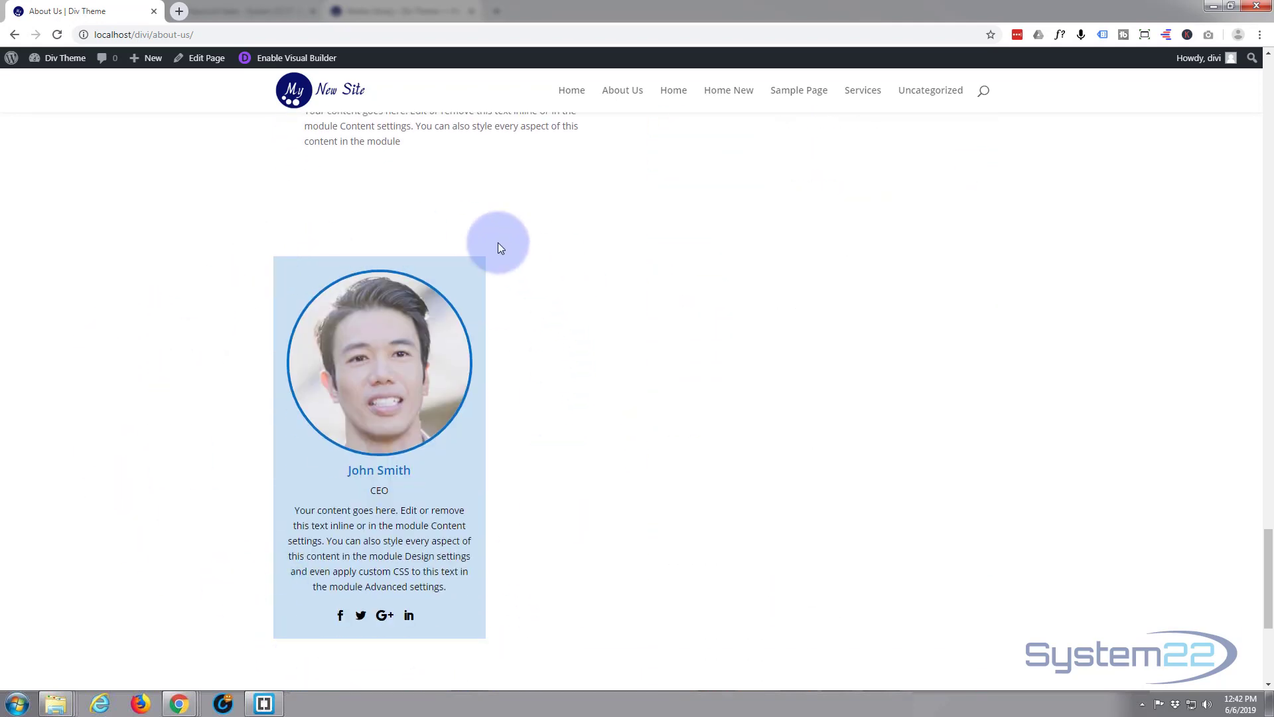
pyautogui.scroll(-1, 231, 251)
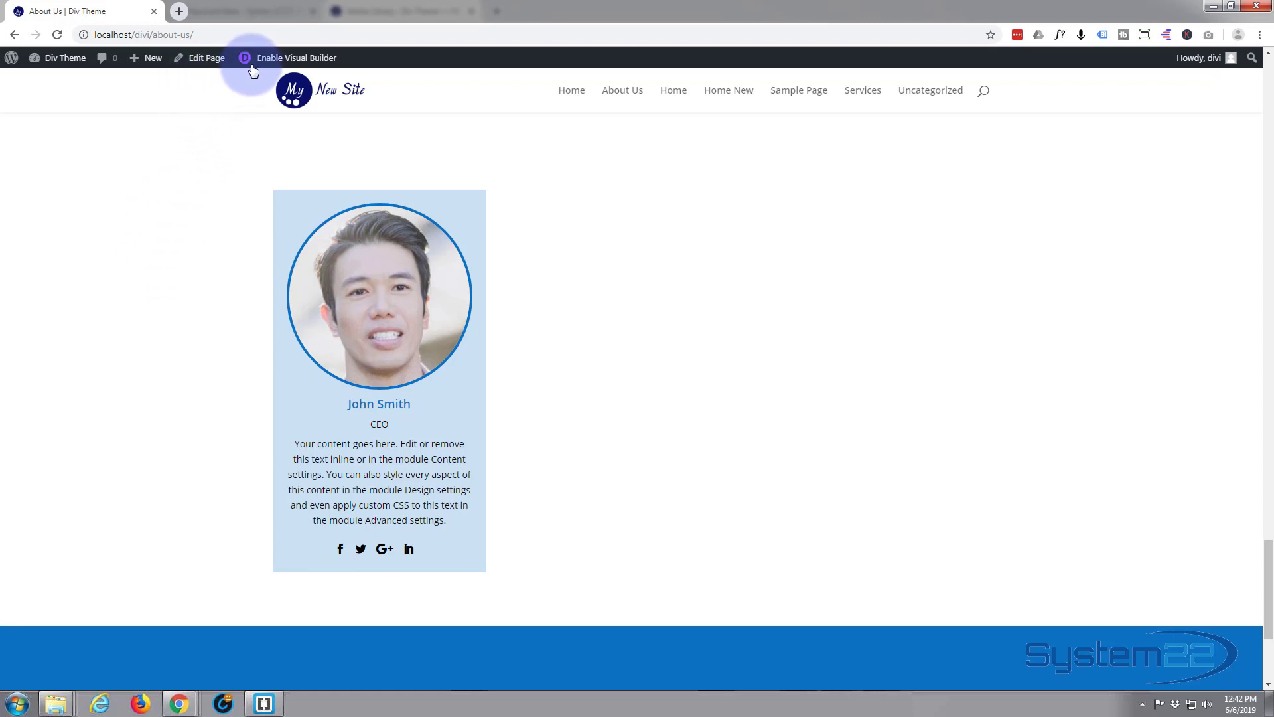
# Step: Enable the Visual Builder on the About Us page and bring the person row's empty columns into view
pyautogui.click(286, 59)
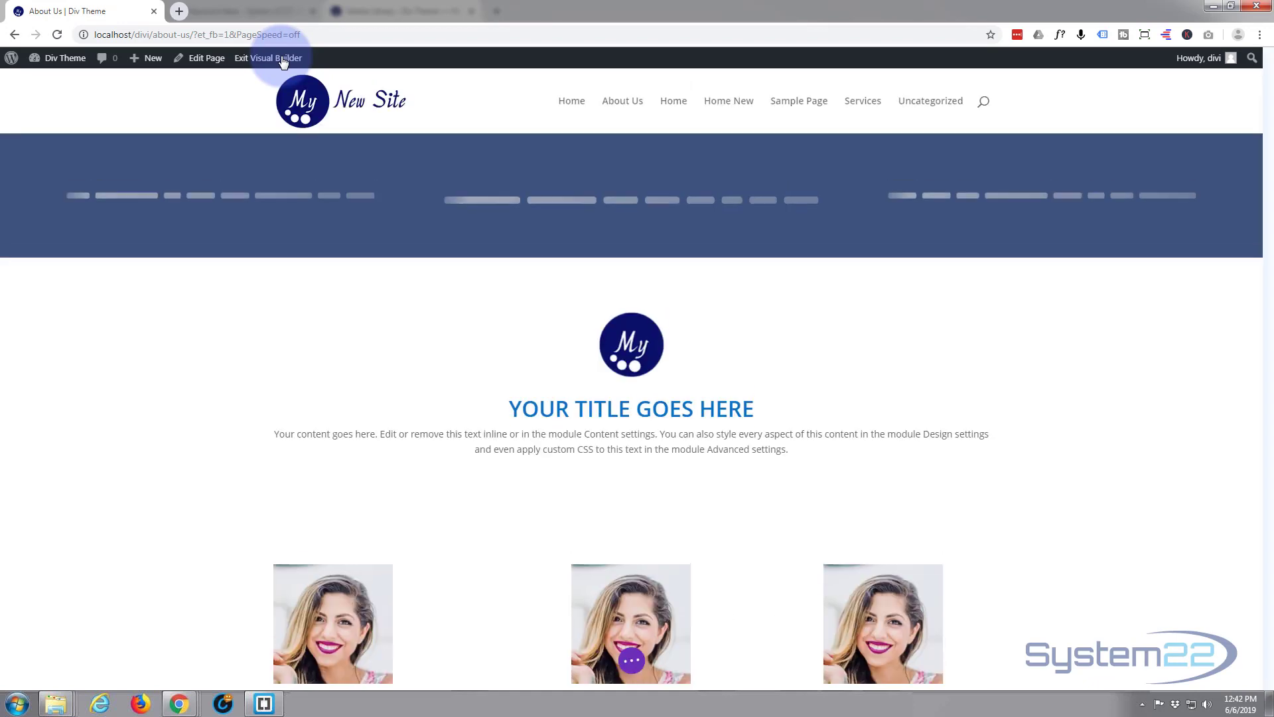
pyautogui.scroll(-10, 266, 341)
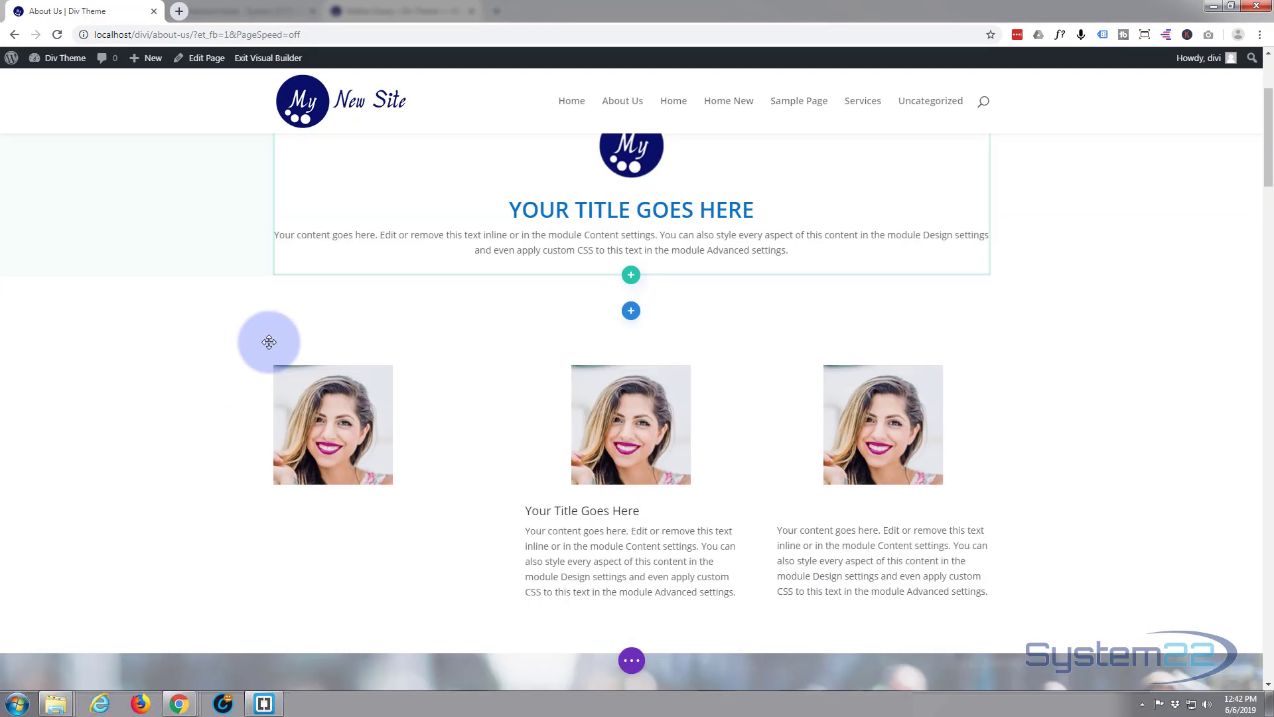
pyautogui.scroll(-12, 269, 345)
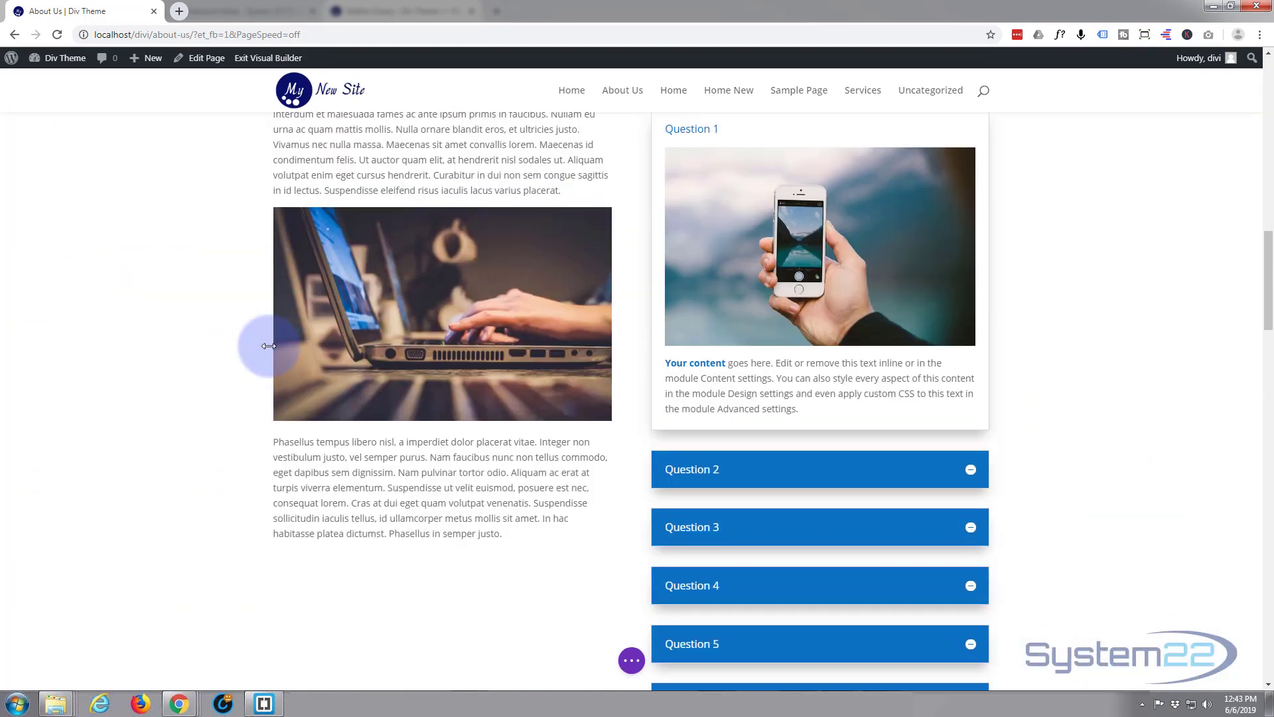
pyautogui.scroll(-12, 269, 347)
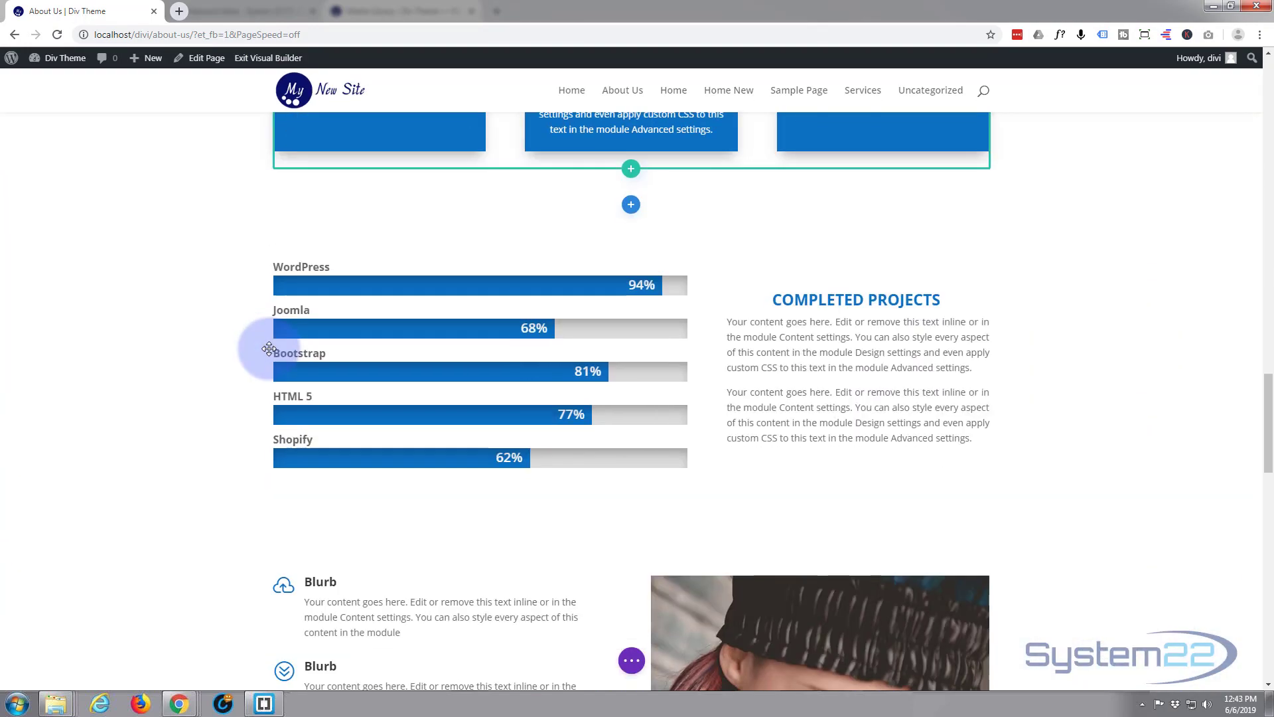
pyautogui.scroll(-10, 268, 350)
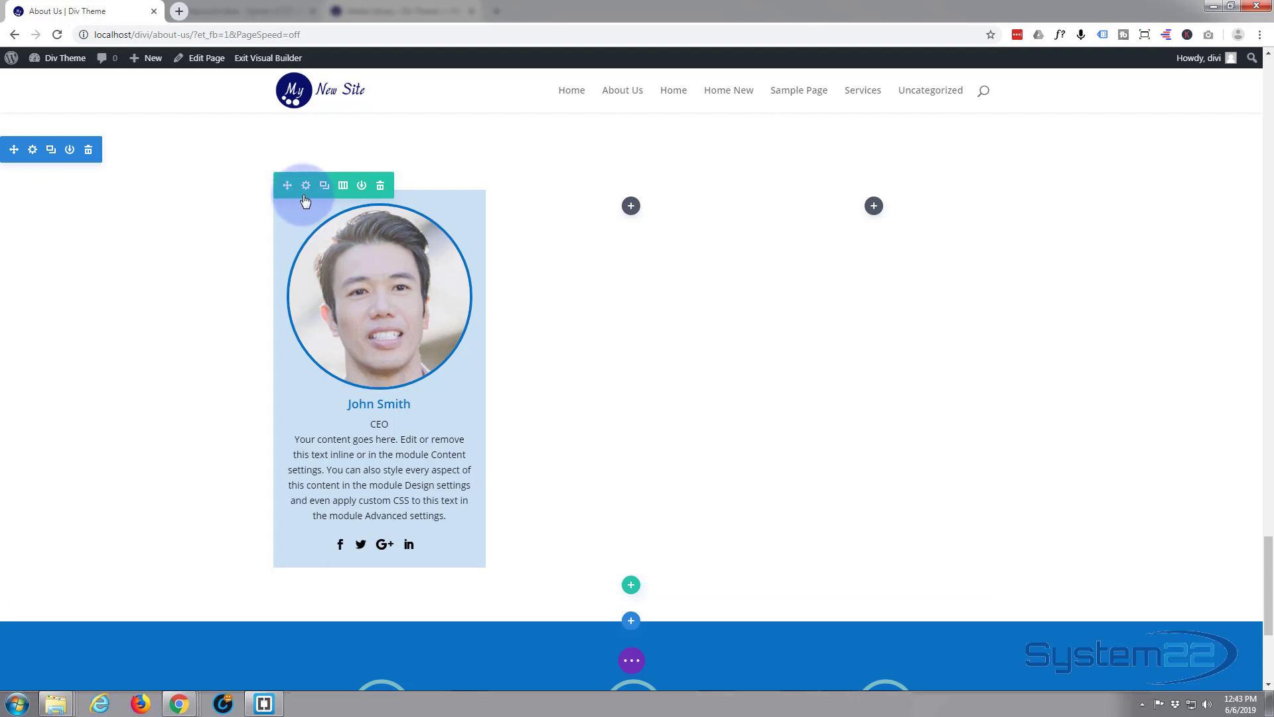
pyautogui.moveTo(288, 186); pyautogui.dragTo(629, 583)
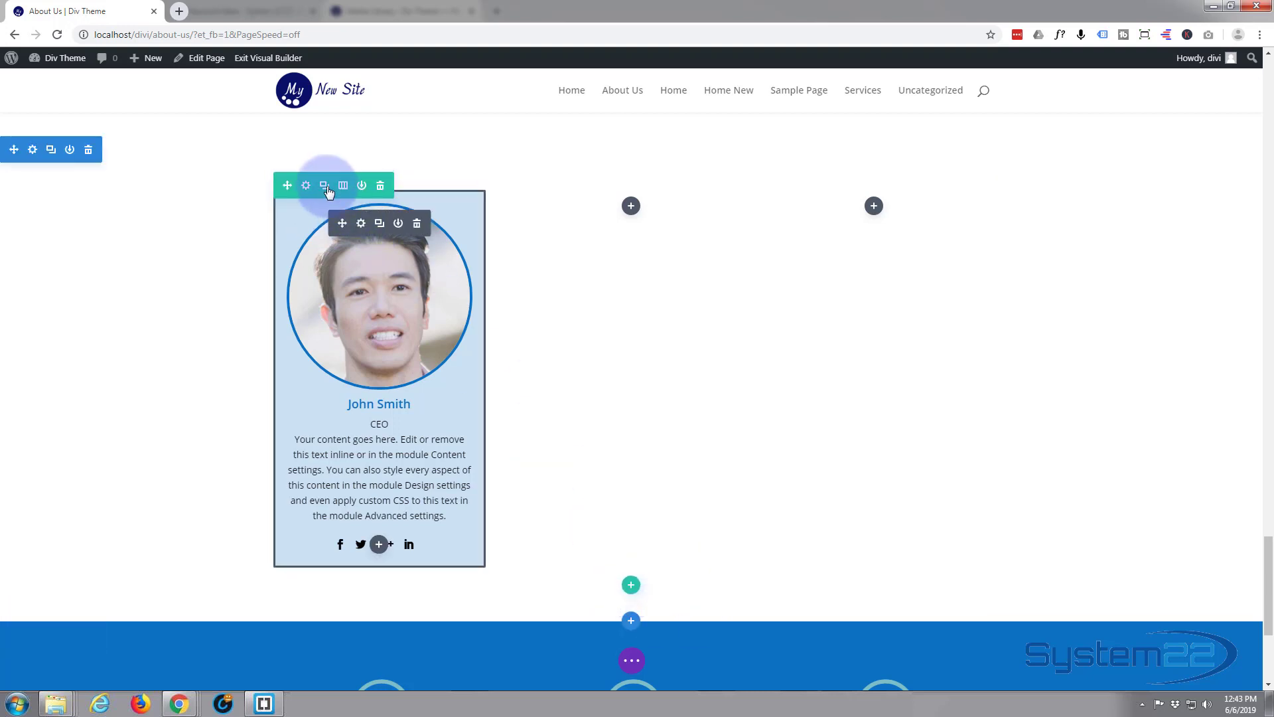
pyautogui.moveTo(313, 195); pyautogui.dragTo(632, 211)
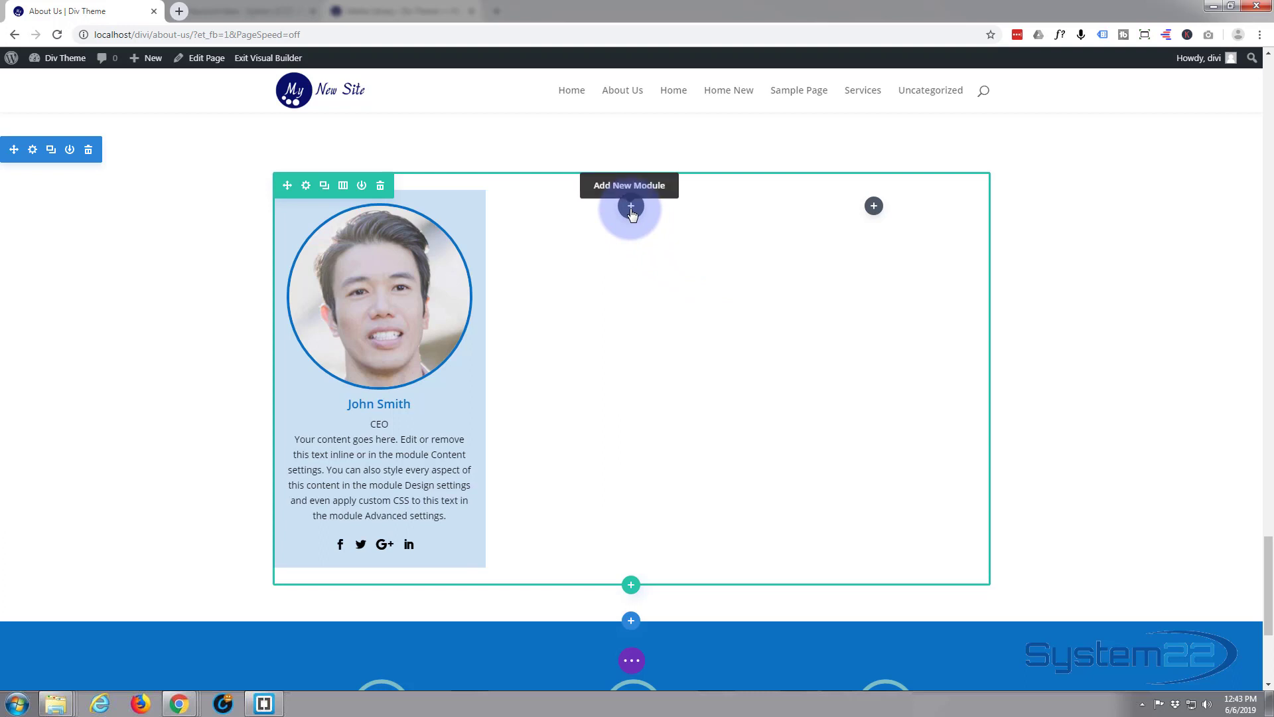
# Step: Insert a Person module into the empty middle column of the row
pyautogui.click(631, 207)
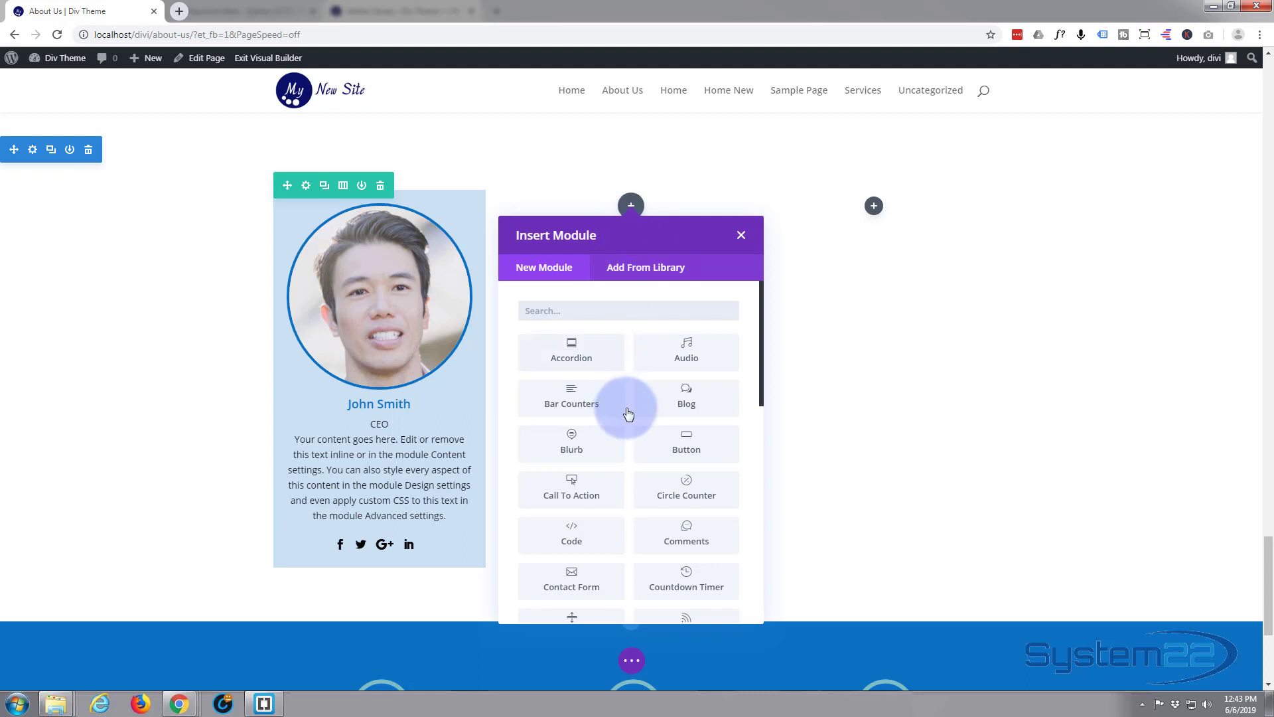
pyautogui.scroll(-1, 621, 407)
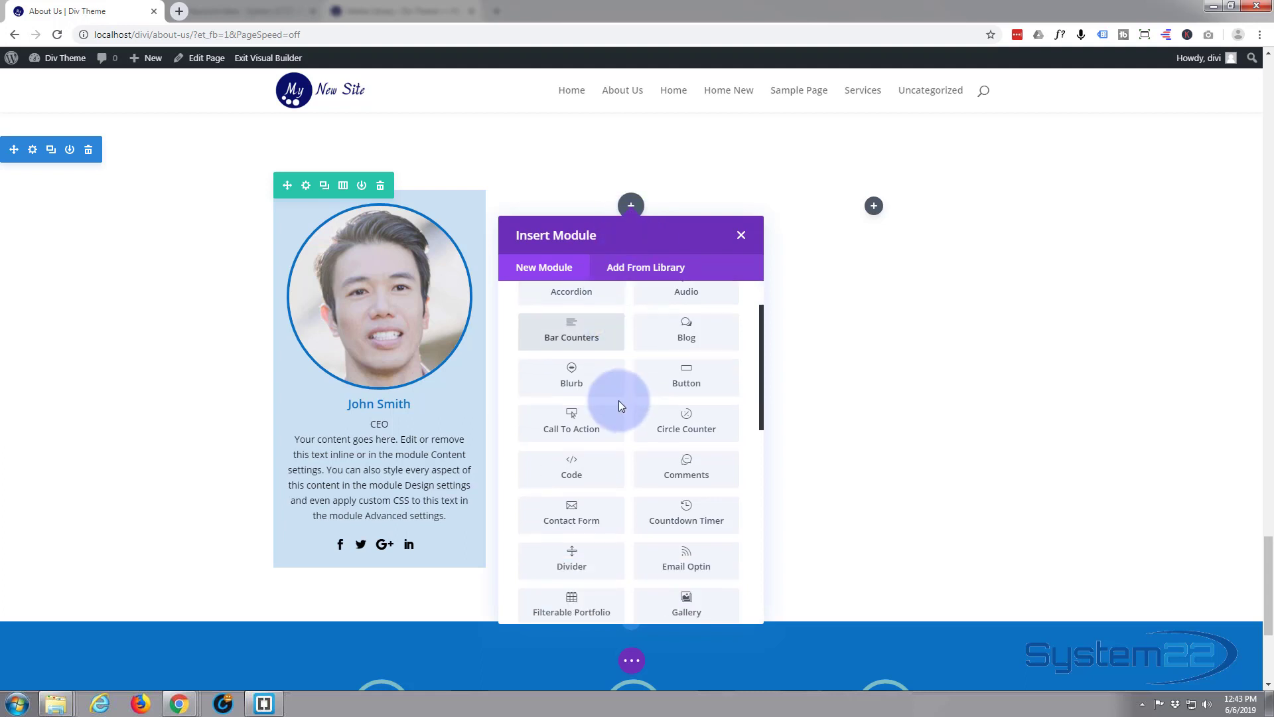
pyautogui.scroll(-1, 622, 407)
pyautogui.scroll(-2, 620, 407)
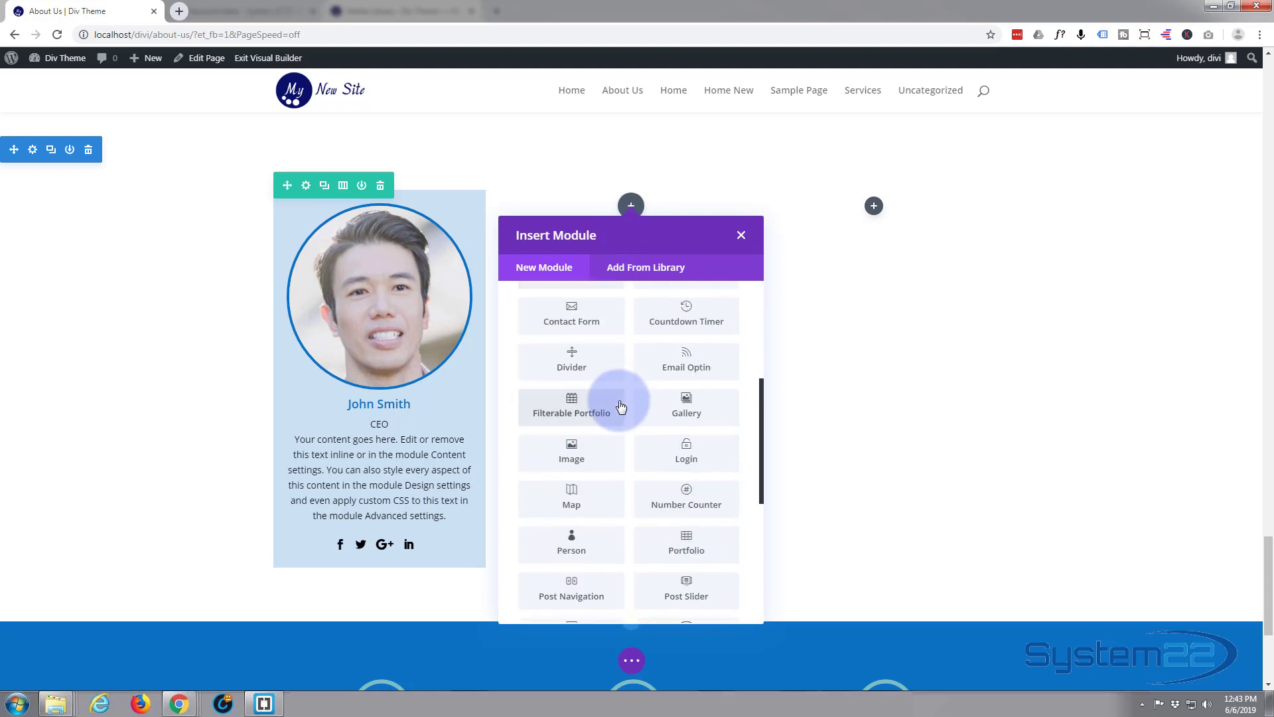
pyautogui.scroll(-1, 621, 407)
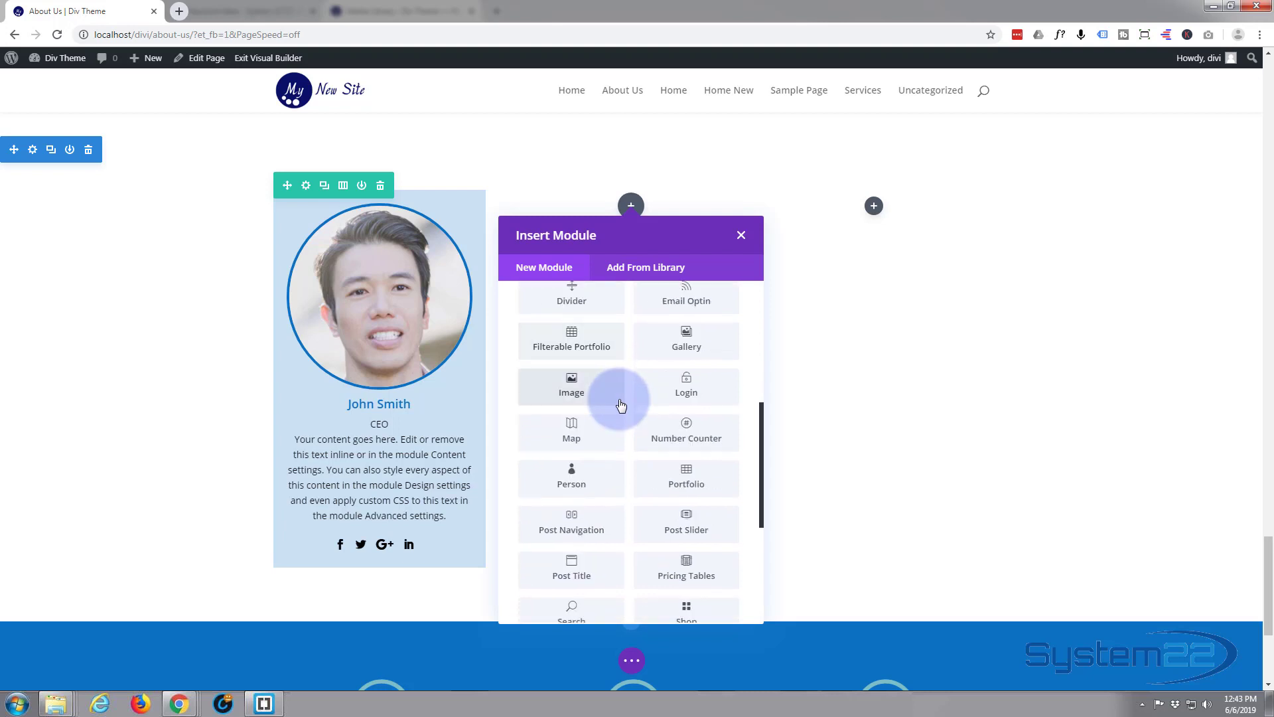
pyautogui.scroll(-1, 621, 405)
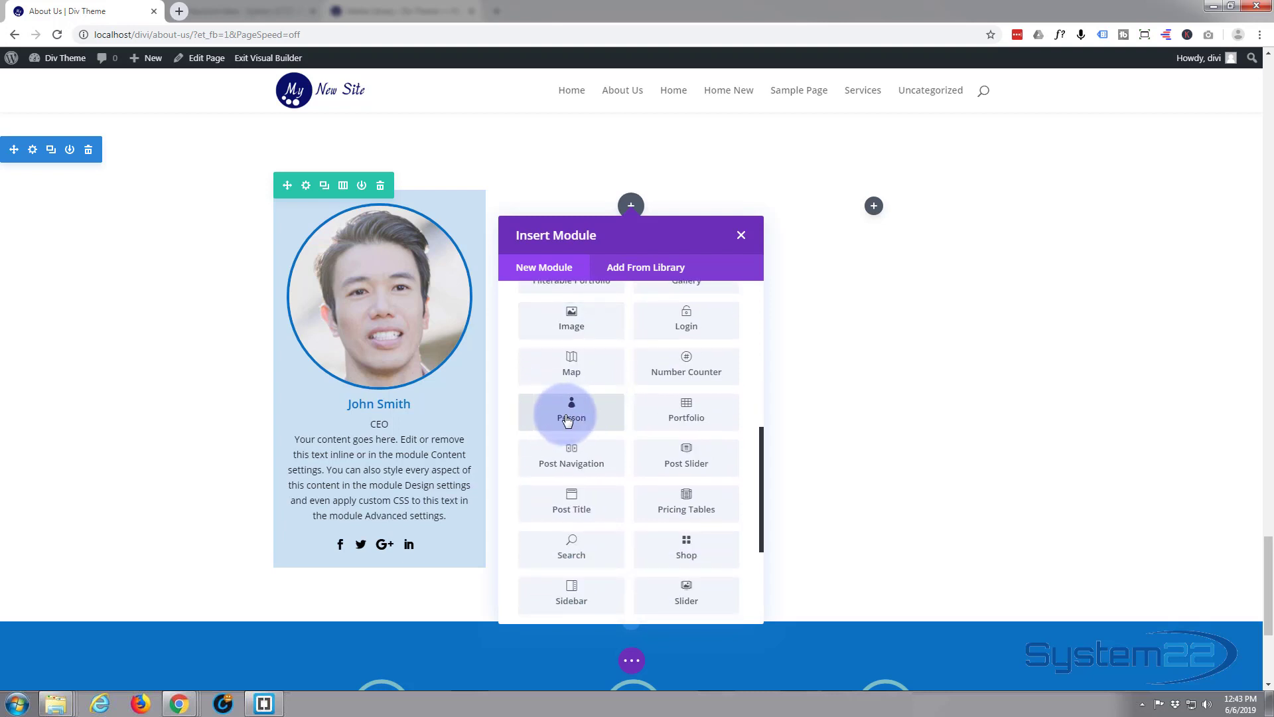
pyautogui.click(572, 418)
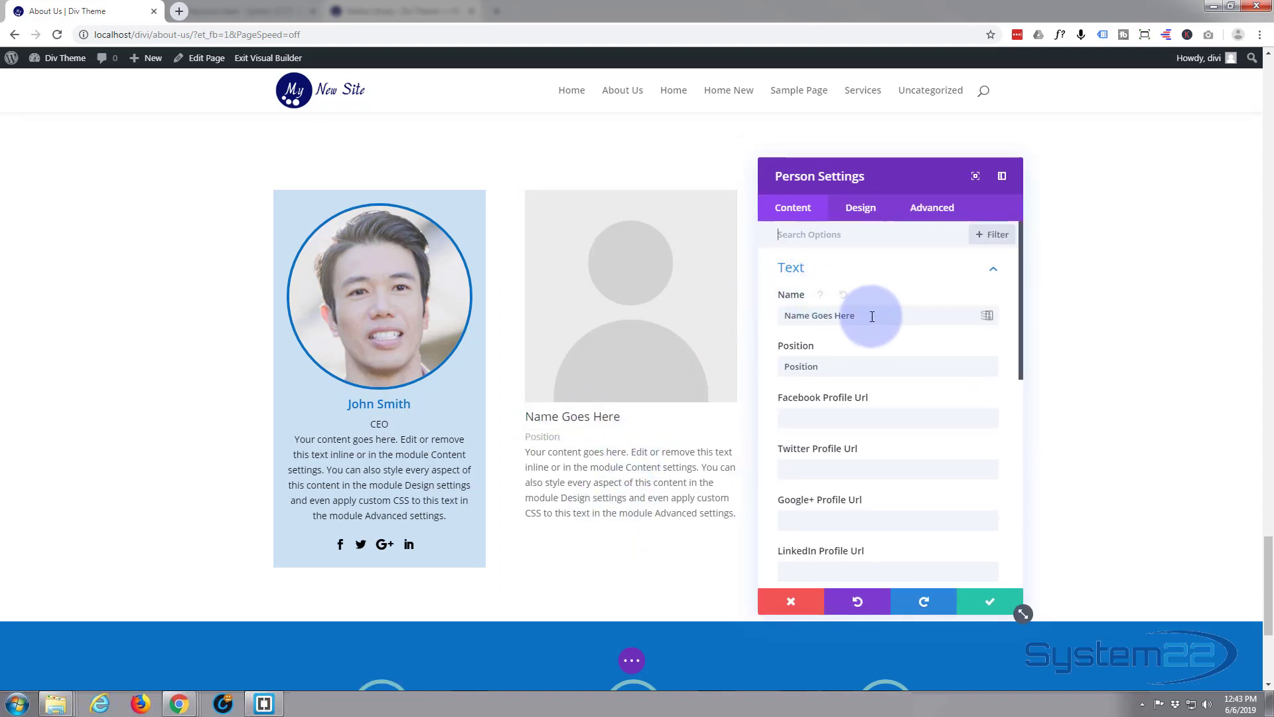
# Step: Replace the placeholder name with the team member's name and the position with 'Accounts'
pyautogui.moveTo(873, 315); pyautogui.dragTo(777, 314)
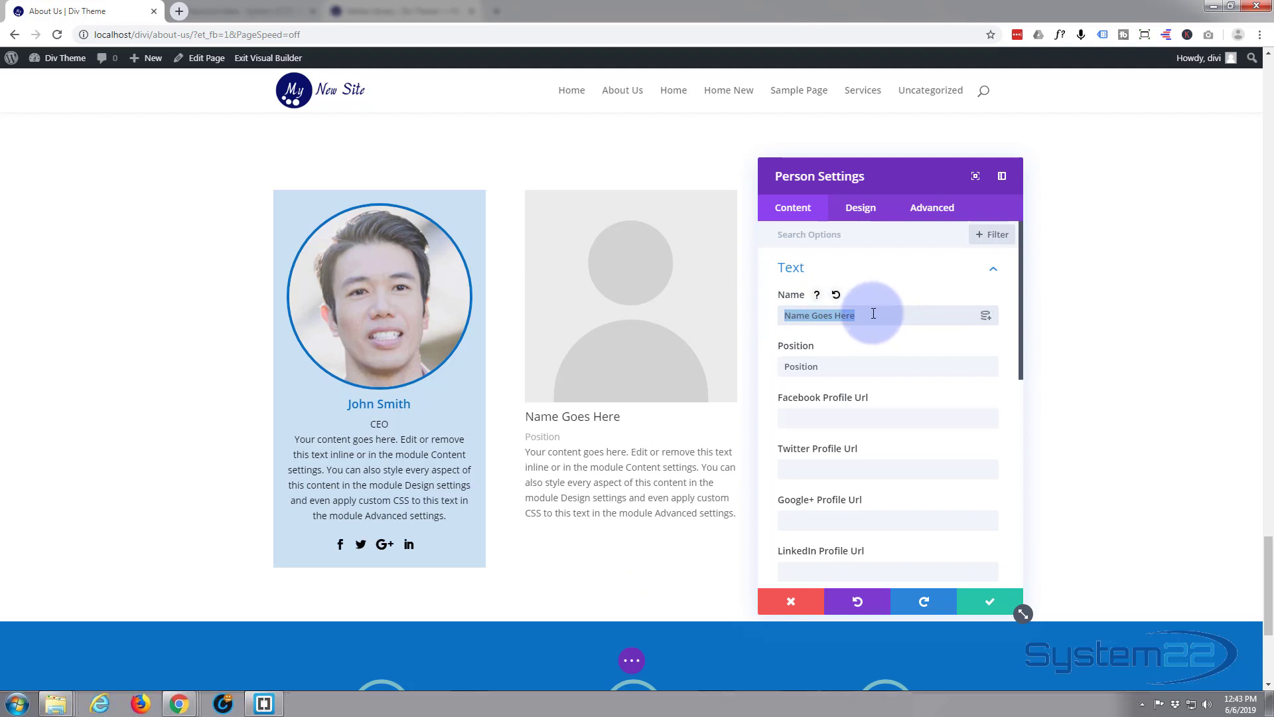
pyautogui.write('james')
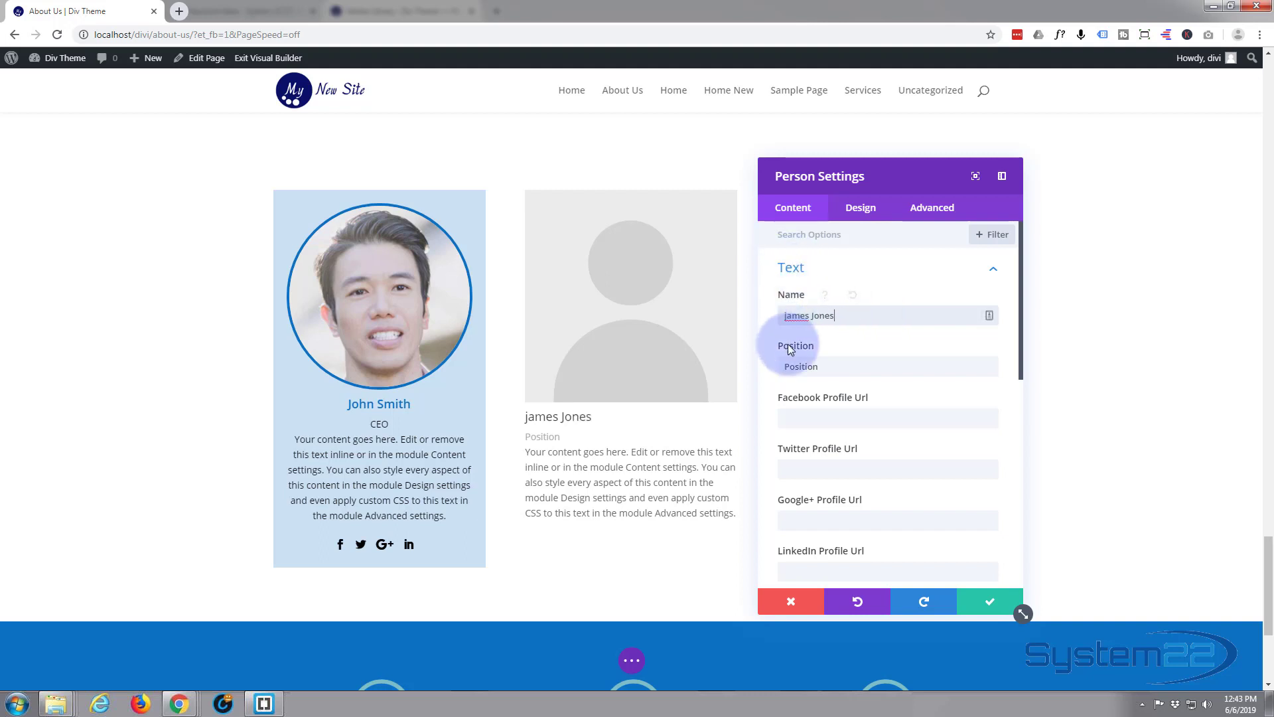
pyautogui.doubleClick(831, 366)
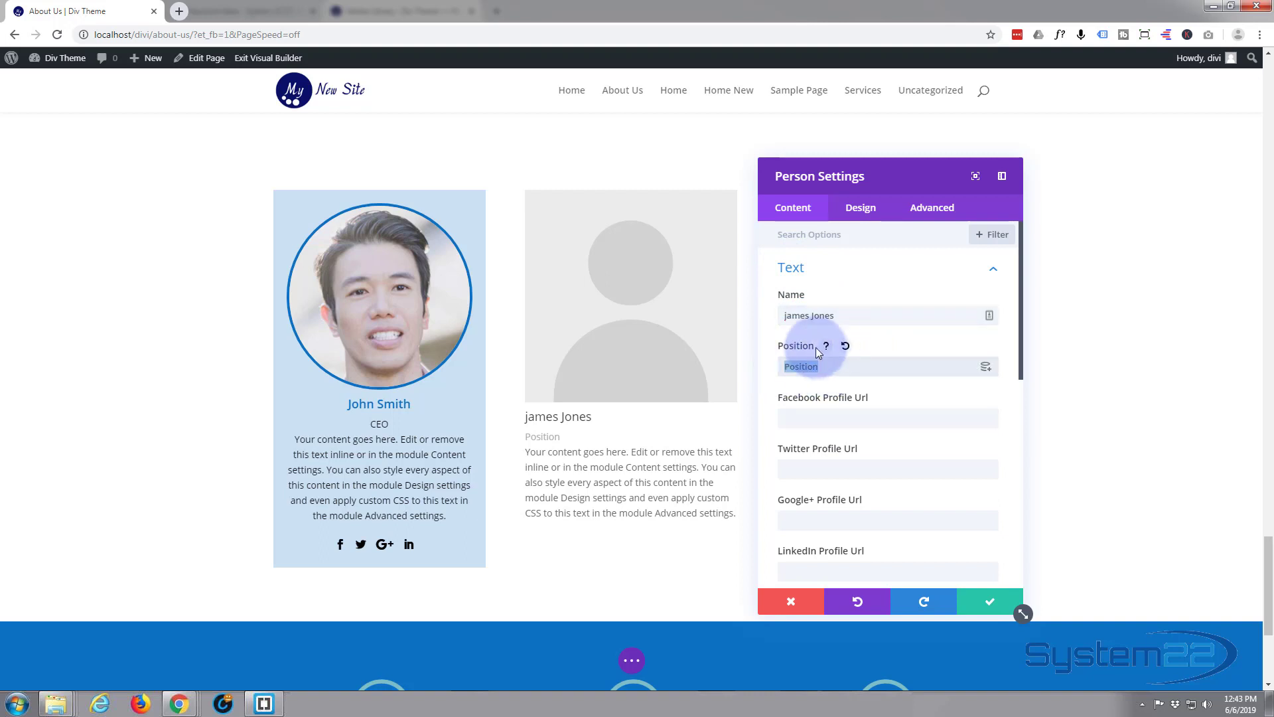
pyautogui.write('A')
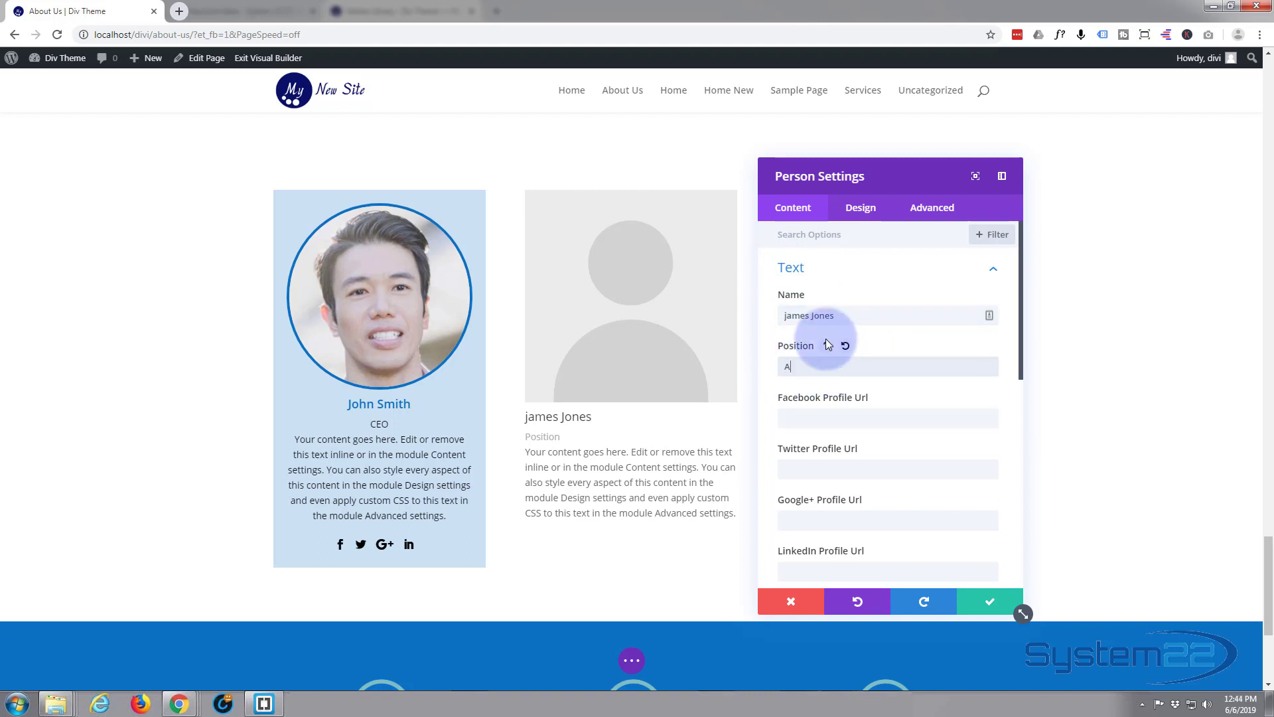
pyautogui.write('ccounts')
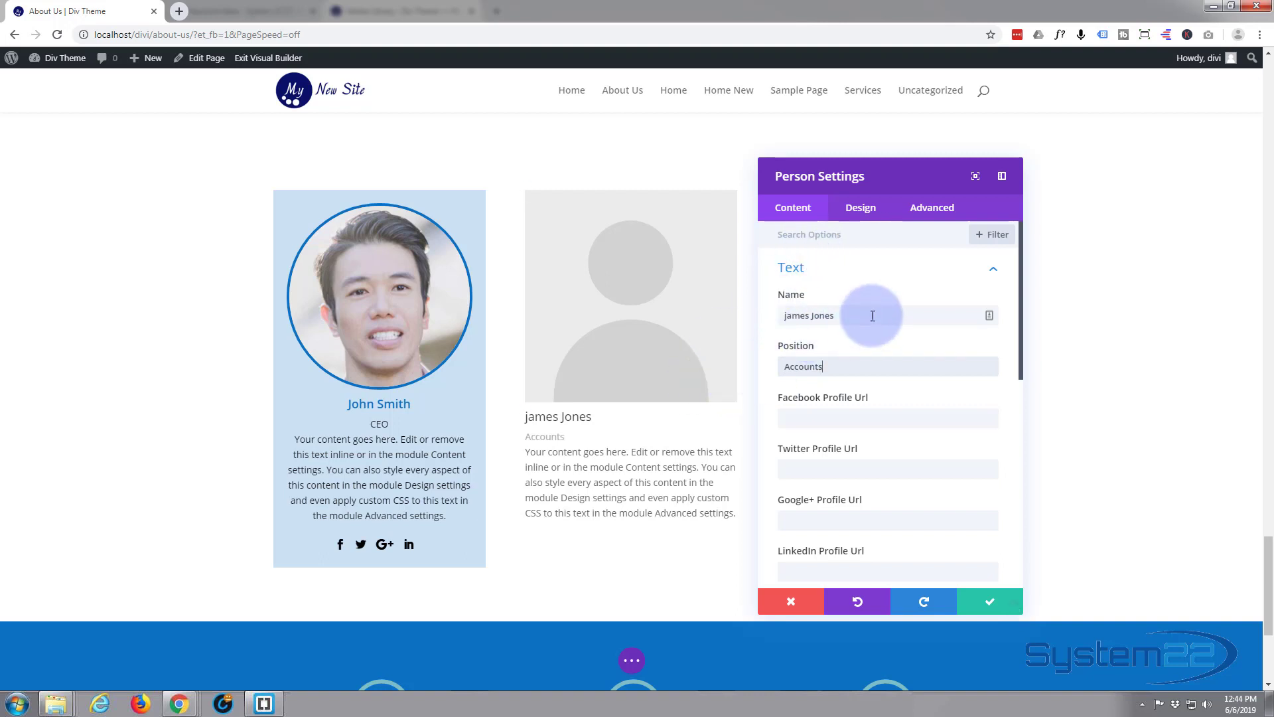
pyautogui.scroll(-2, 869, 302)
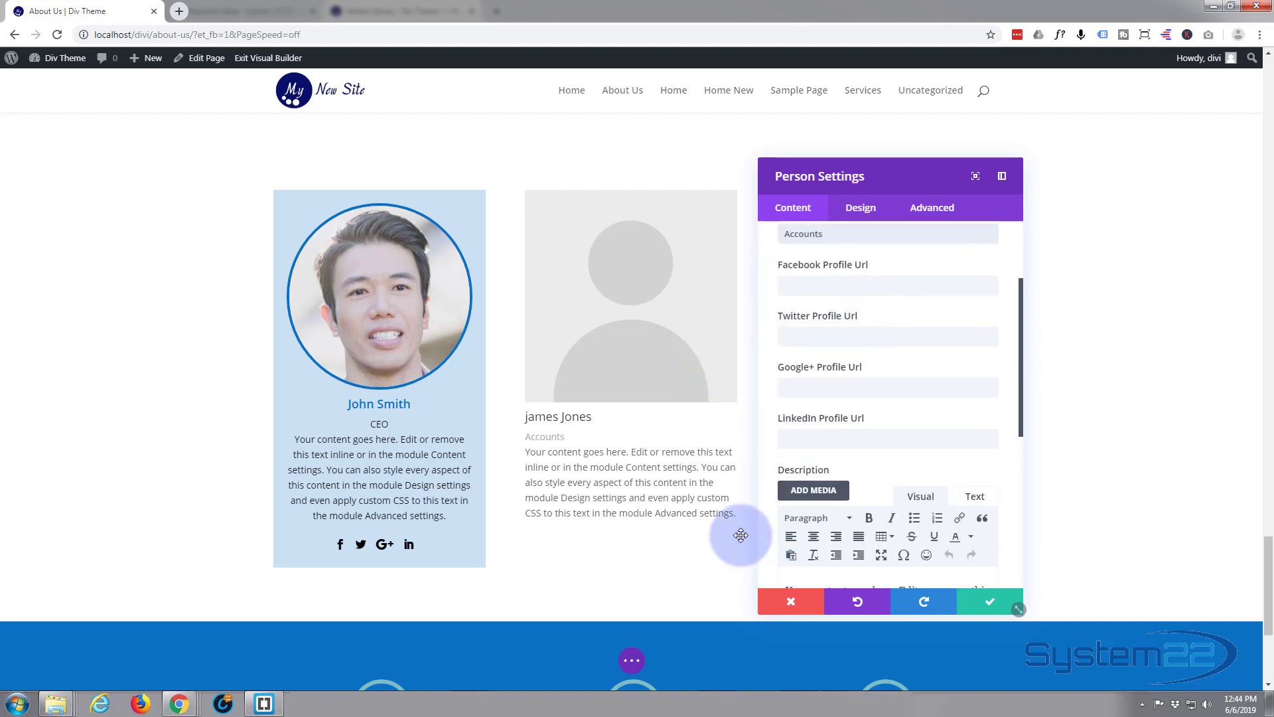
pyautogui.scroll(-2, 883, 535)
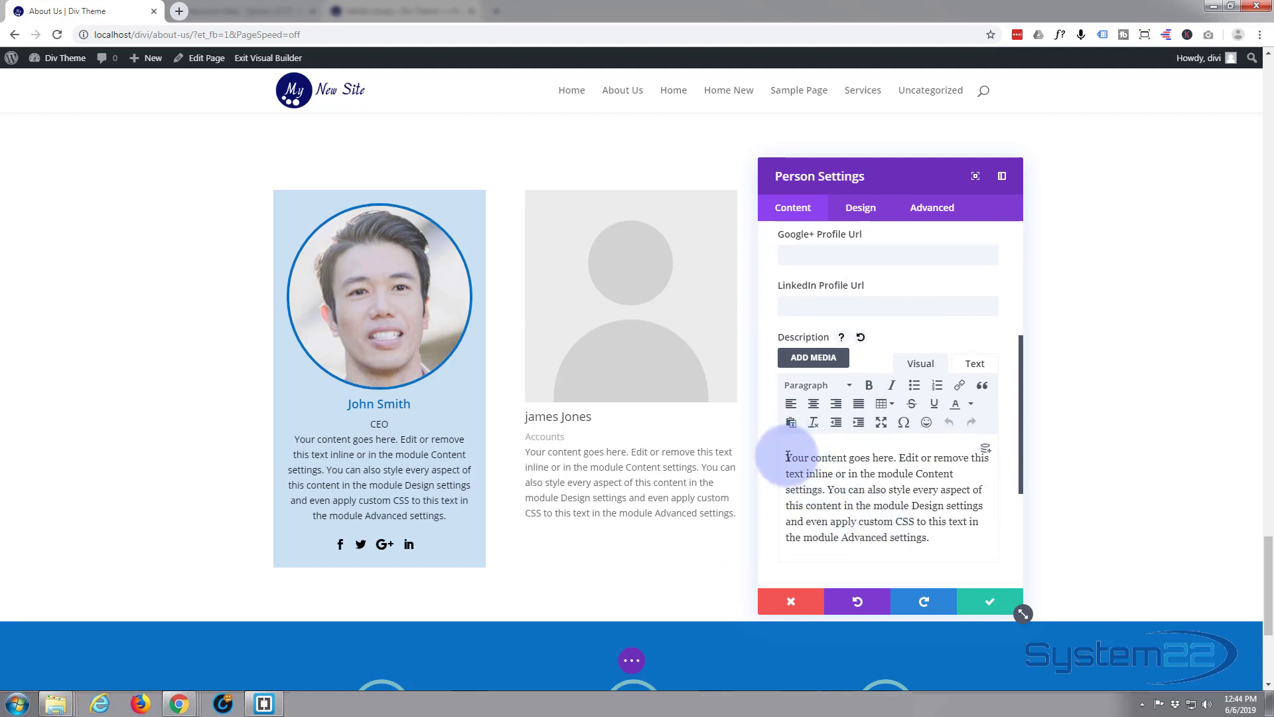
pyautogui.moveTo(787, 456); pyautogui.dragTo(943, 543)
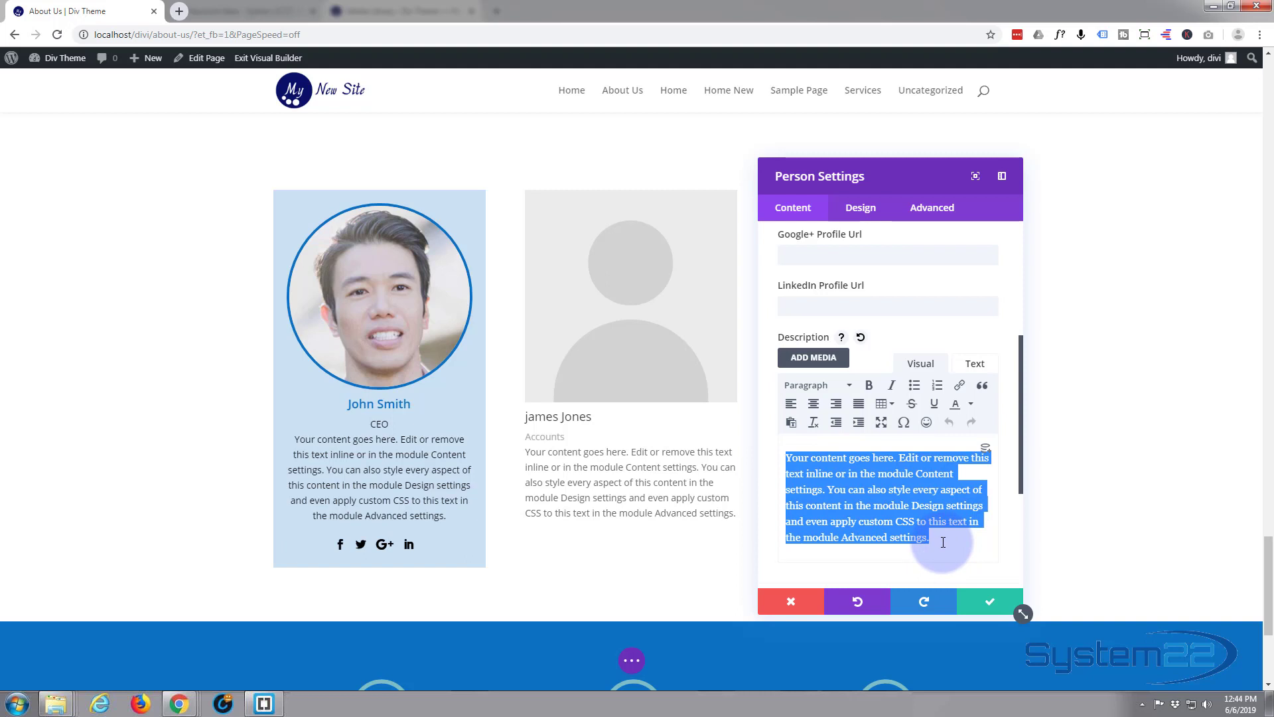
pyautogui.scroll(5, 939, 506)
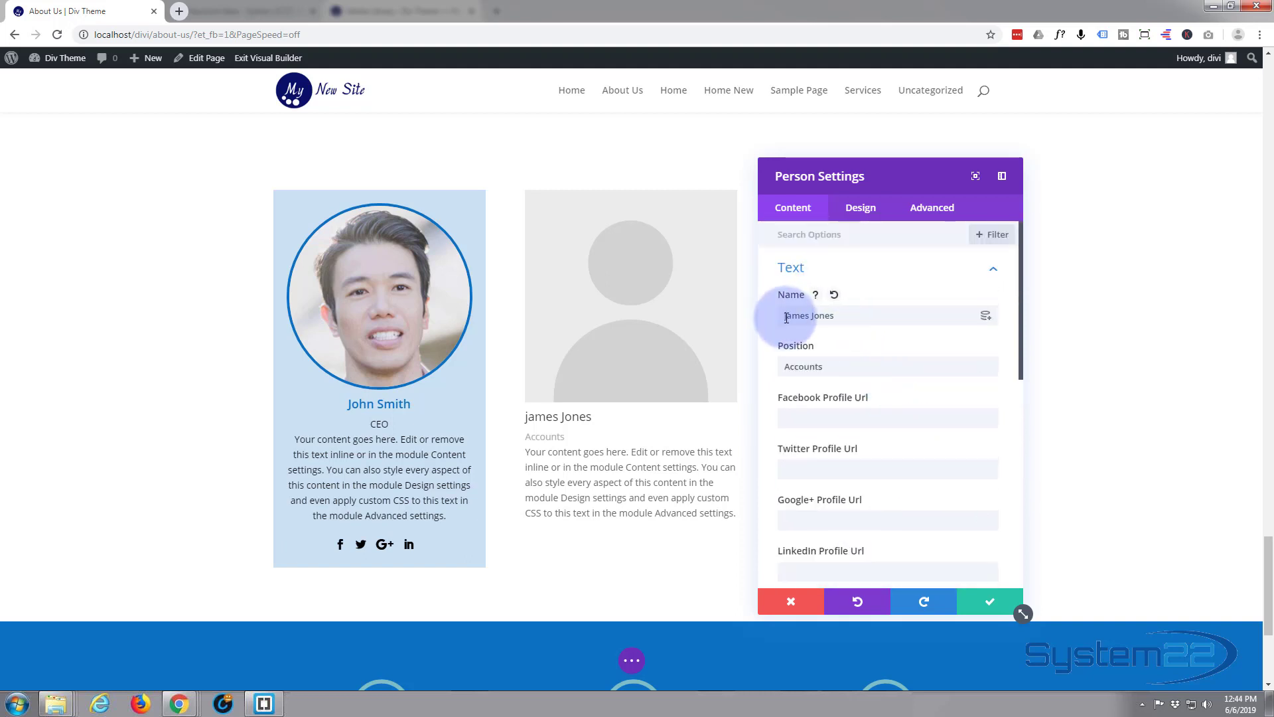
# Step: Capitalise the first letter of the person's first name in the Name field
pyautogui.click(787, 317)
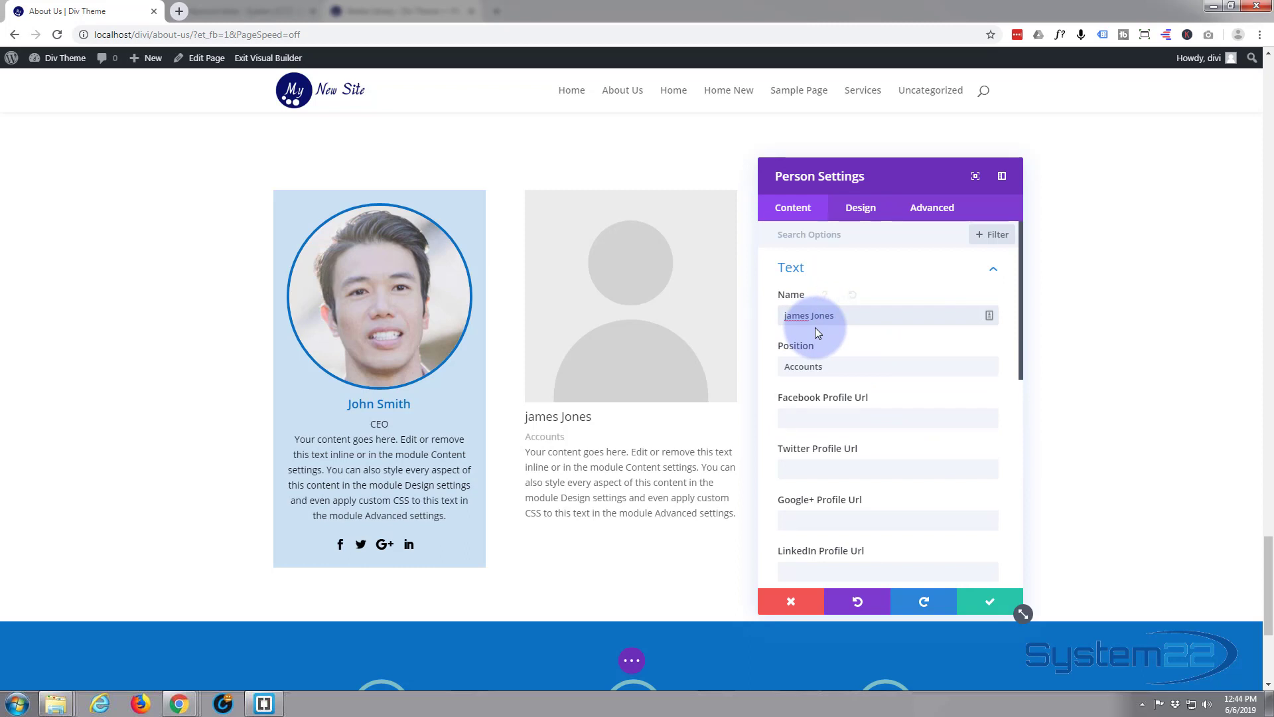
pyautogui.press('Delete')
pyautogui.write('J')
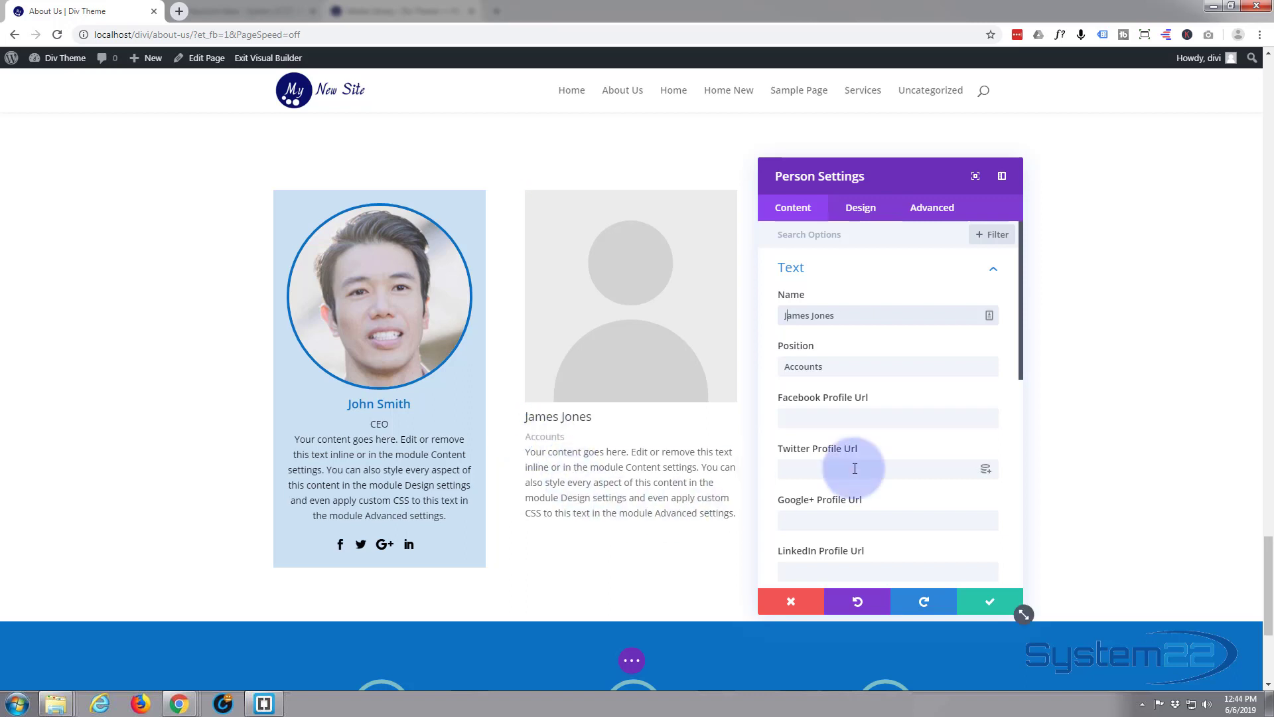
pyautogui.scroll(-3, 889, 308)
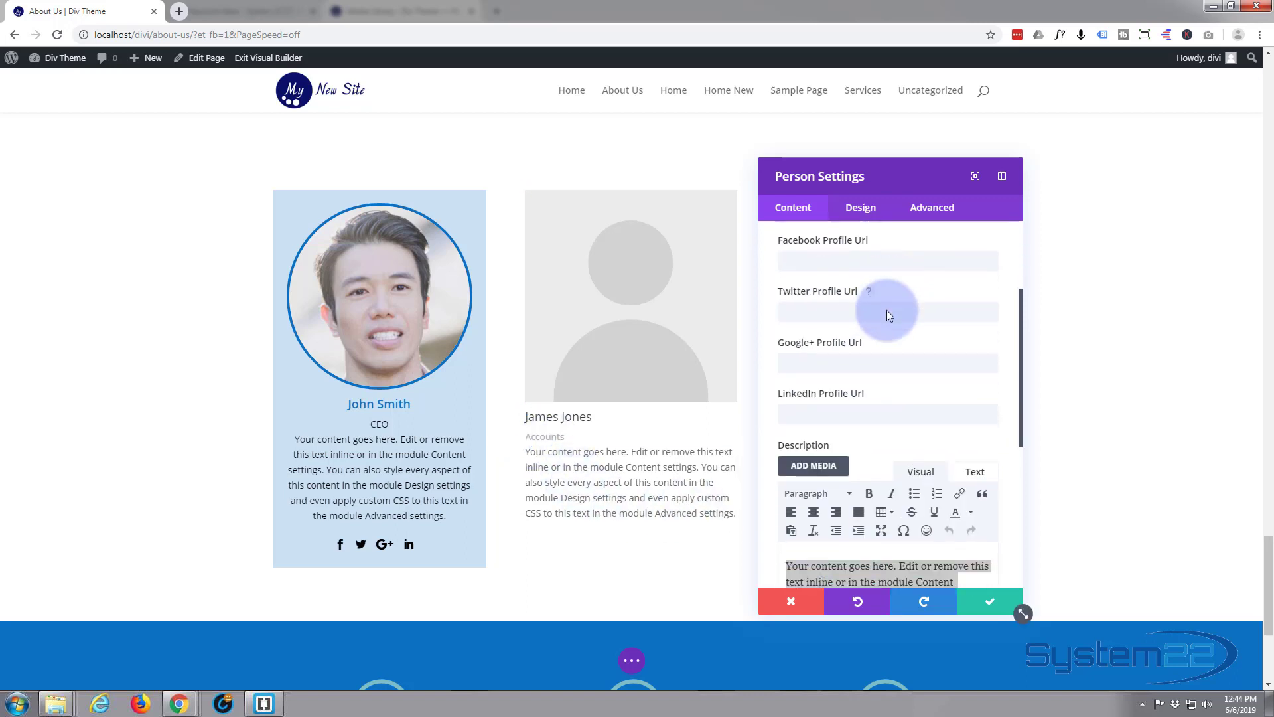
pyautogui.scroll(-6, 887, 309)
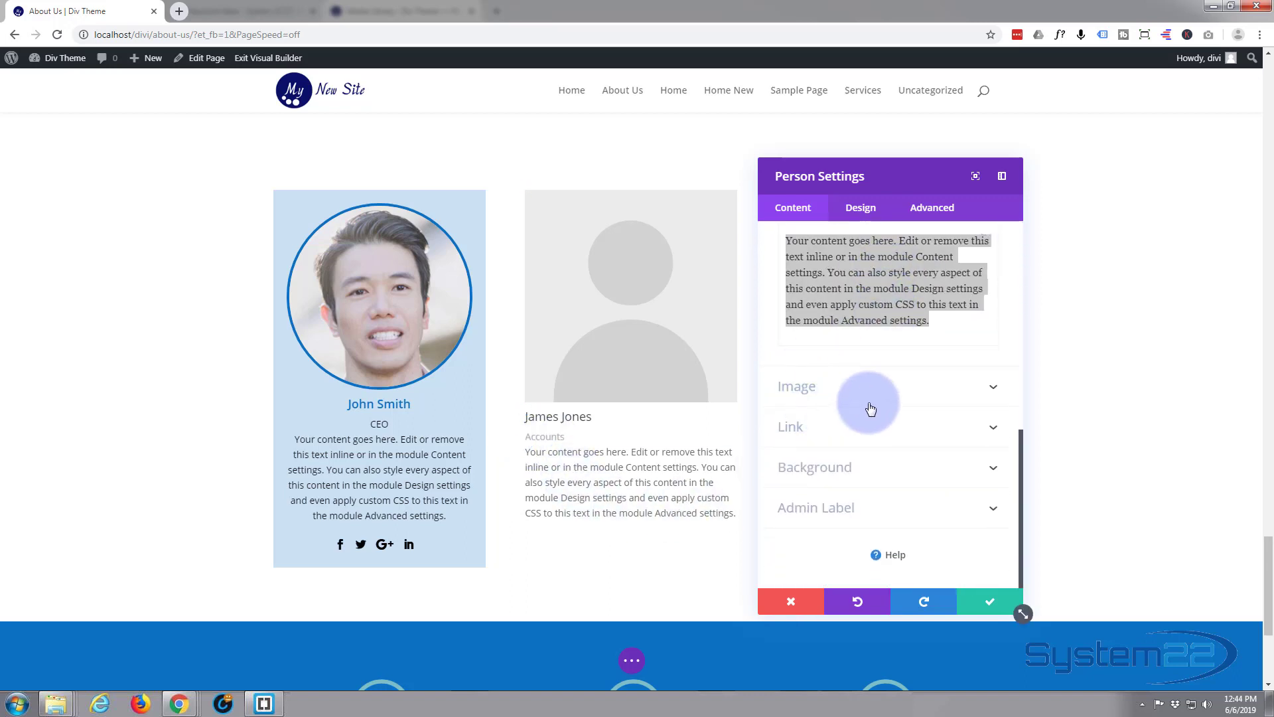
# Step: Replace the new person's placeholder image with a portrait photo from the Media Library
pyautogui.click(877, 397)
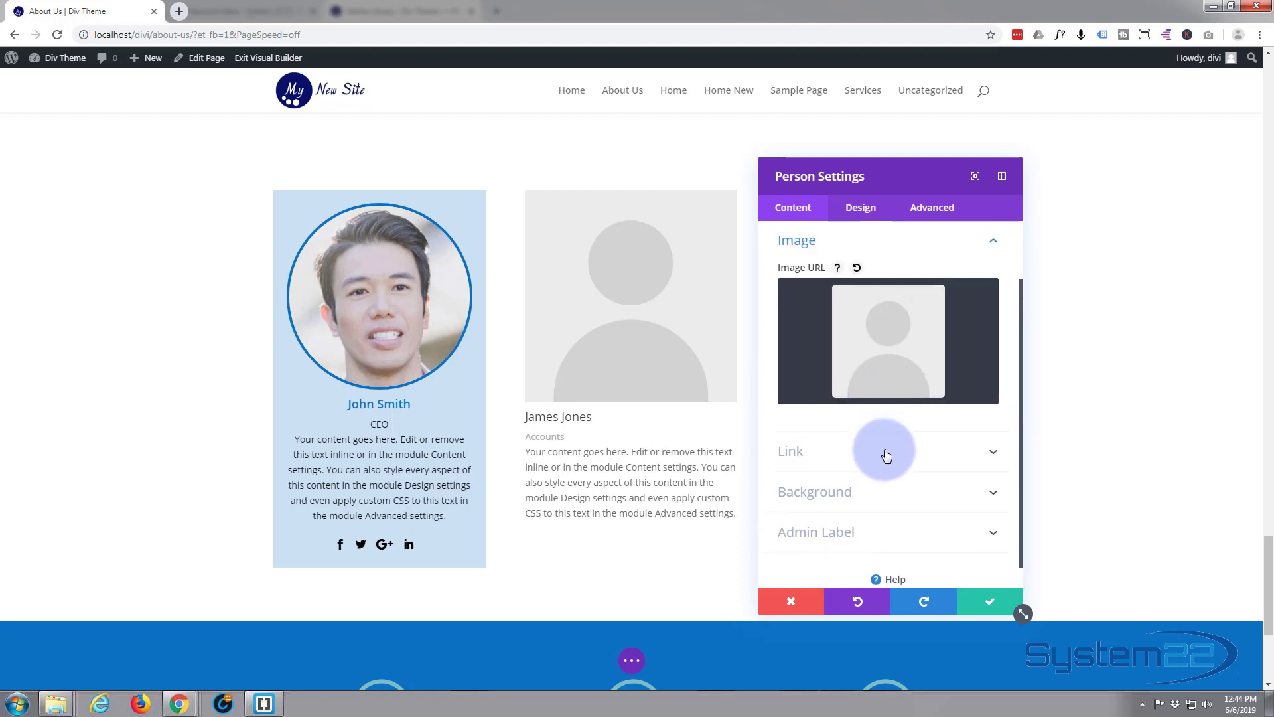
pyautogui.moveTo(905, 398)
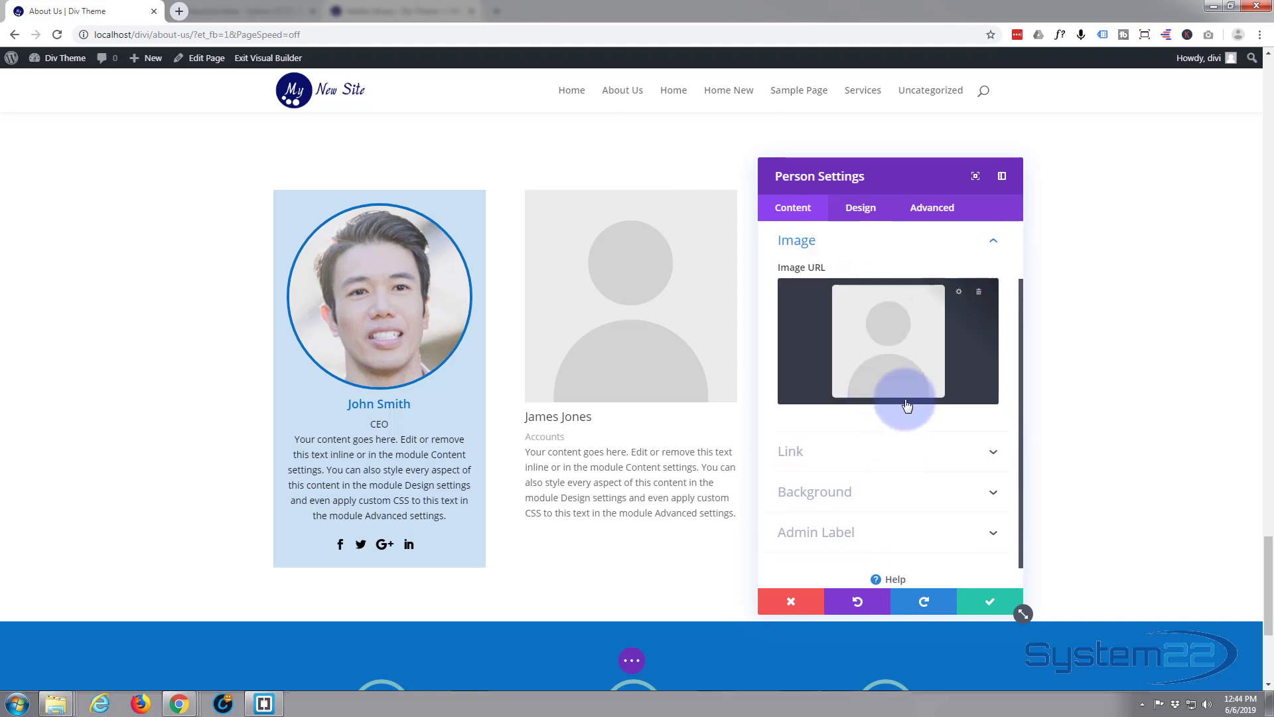
pyautogui.click(914, 333)
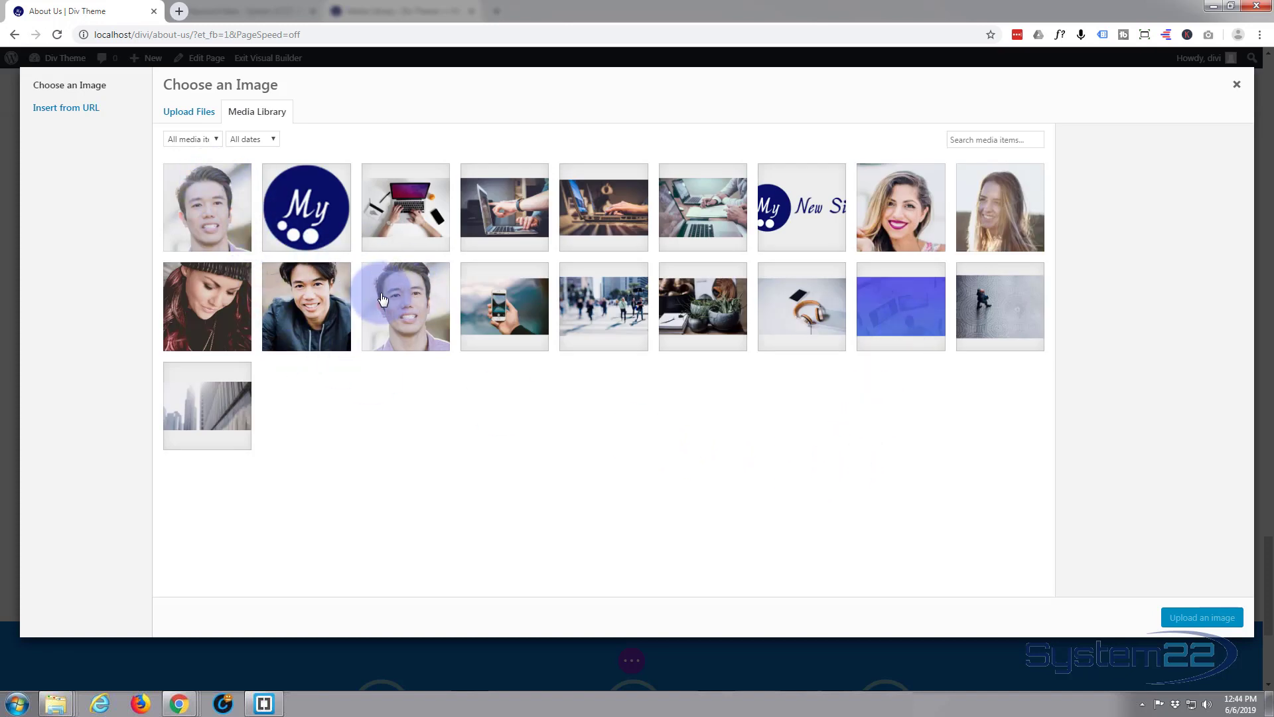
pyautogui.click(419, 296)
pyautogui.click(1196, 617)
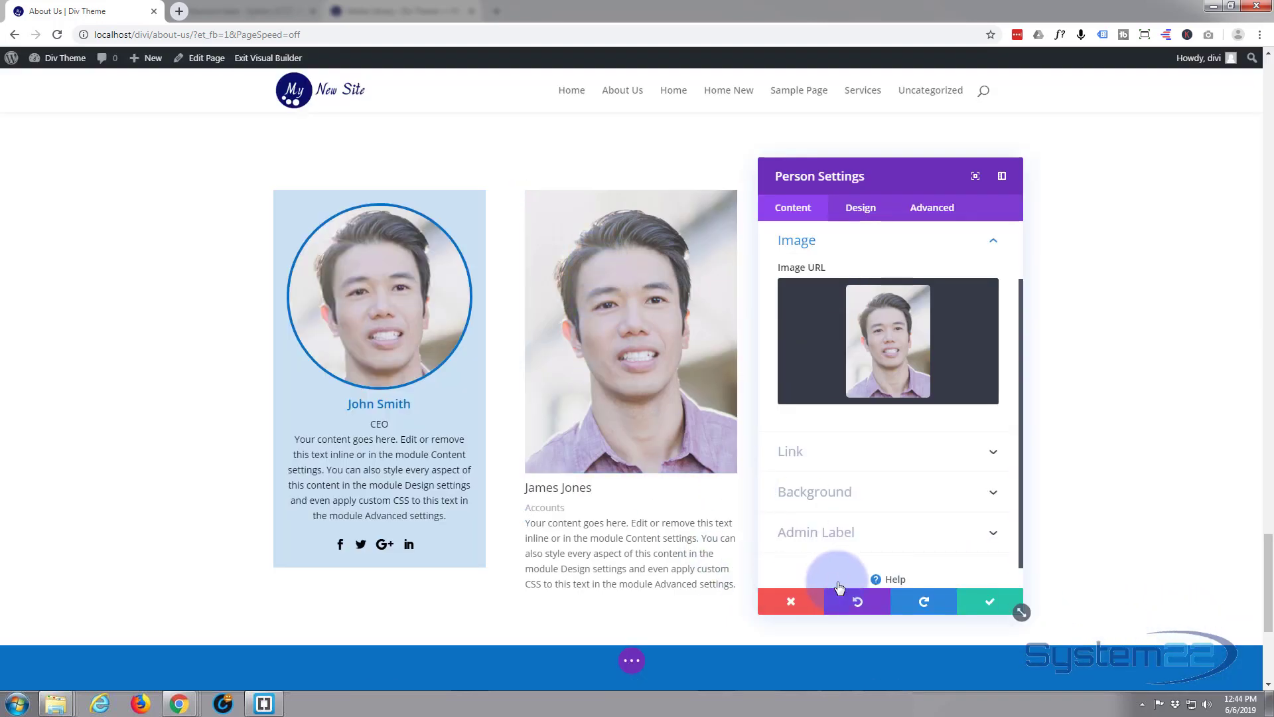
pyautogui.click(989, 604)
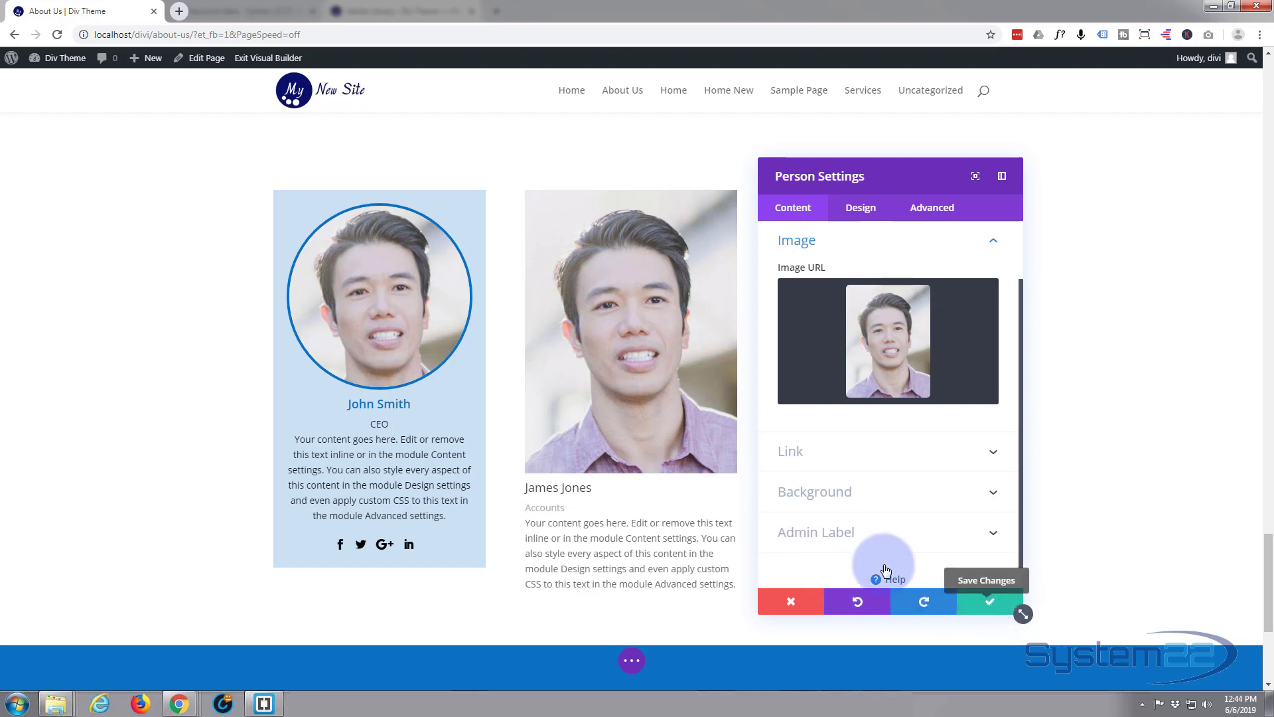
pyautogui.moveTo(860, 178); pyautogui.dragTo(941, 139)
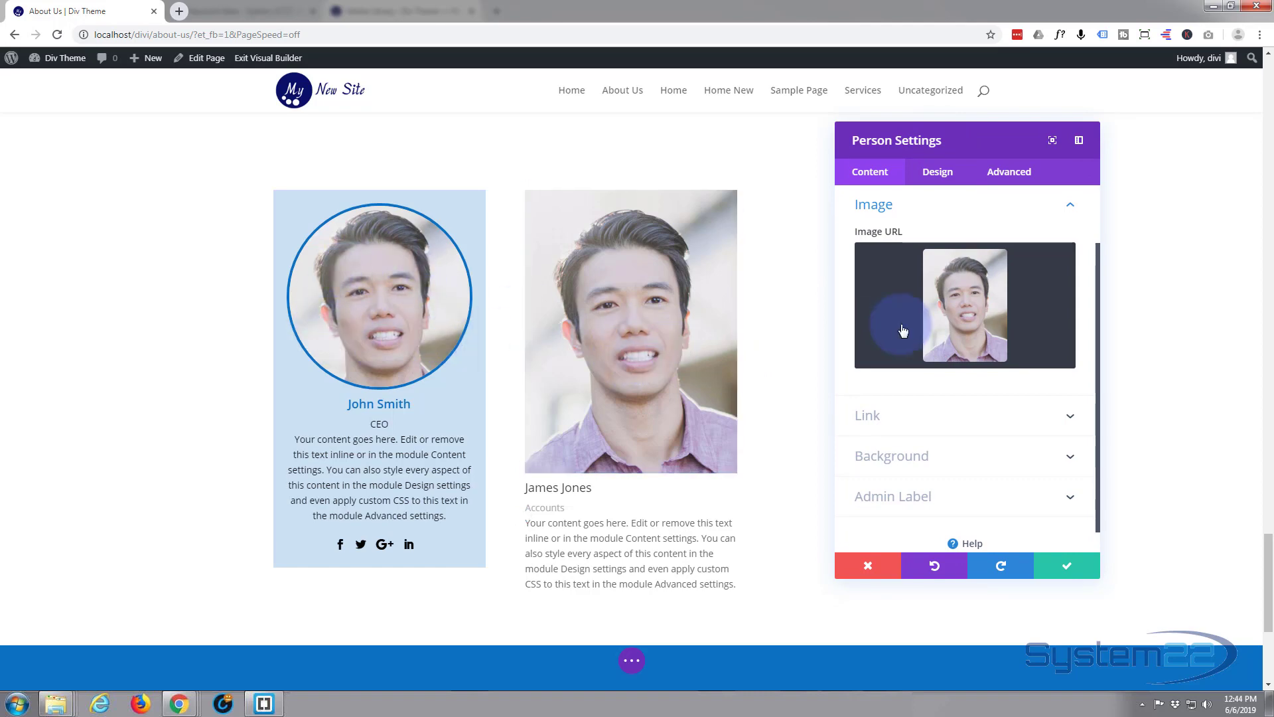
# Step: Set the photo's Image Rounded Corners to 50% on all four corners
pyautogui.click(944, 178)
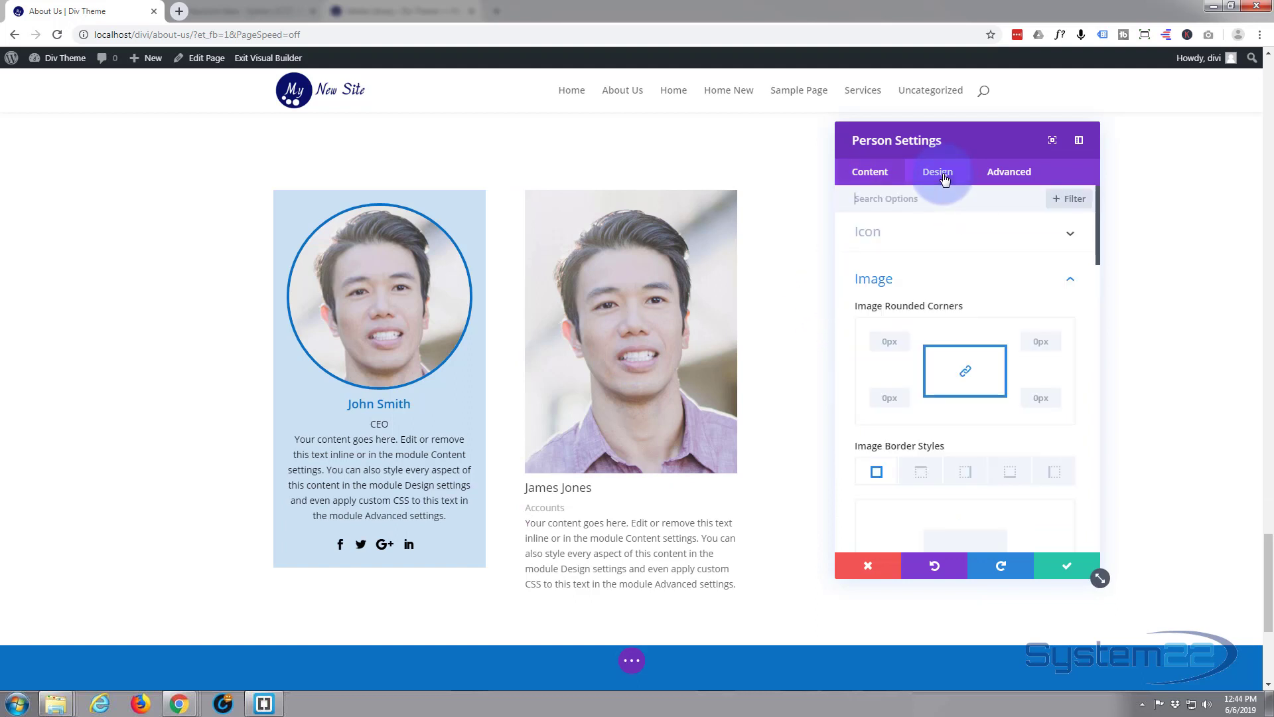
pyautogui.click(886, 343)
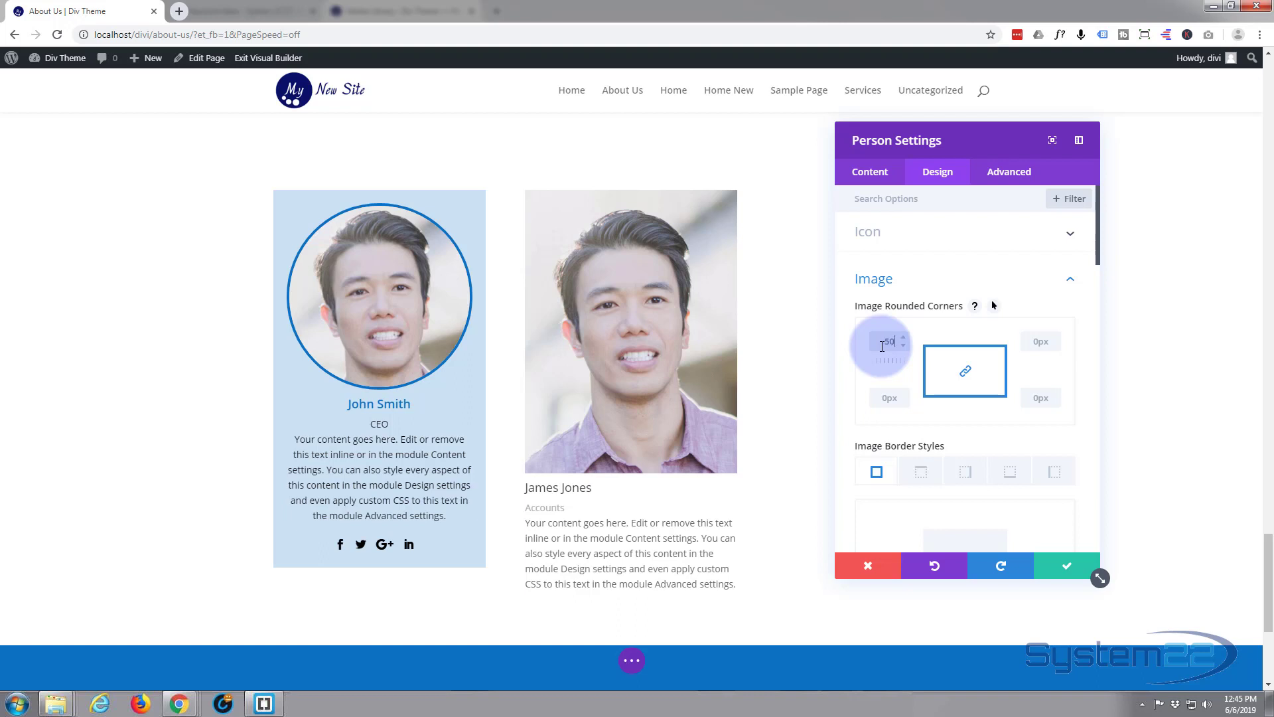
pyautogui.write('%')
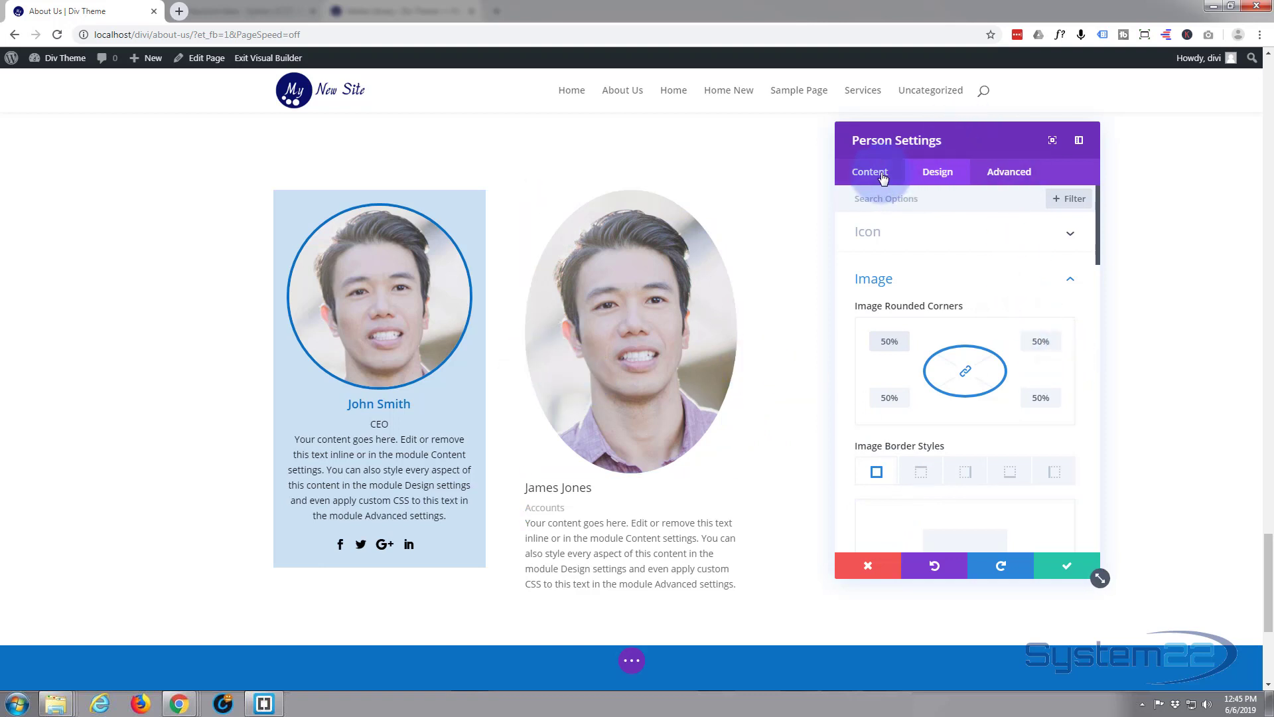
# Step: Replace the person's photo with the square 1a.jpg portrait from the Media Library
pyautogui.click(870, 172)
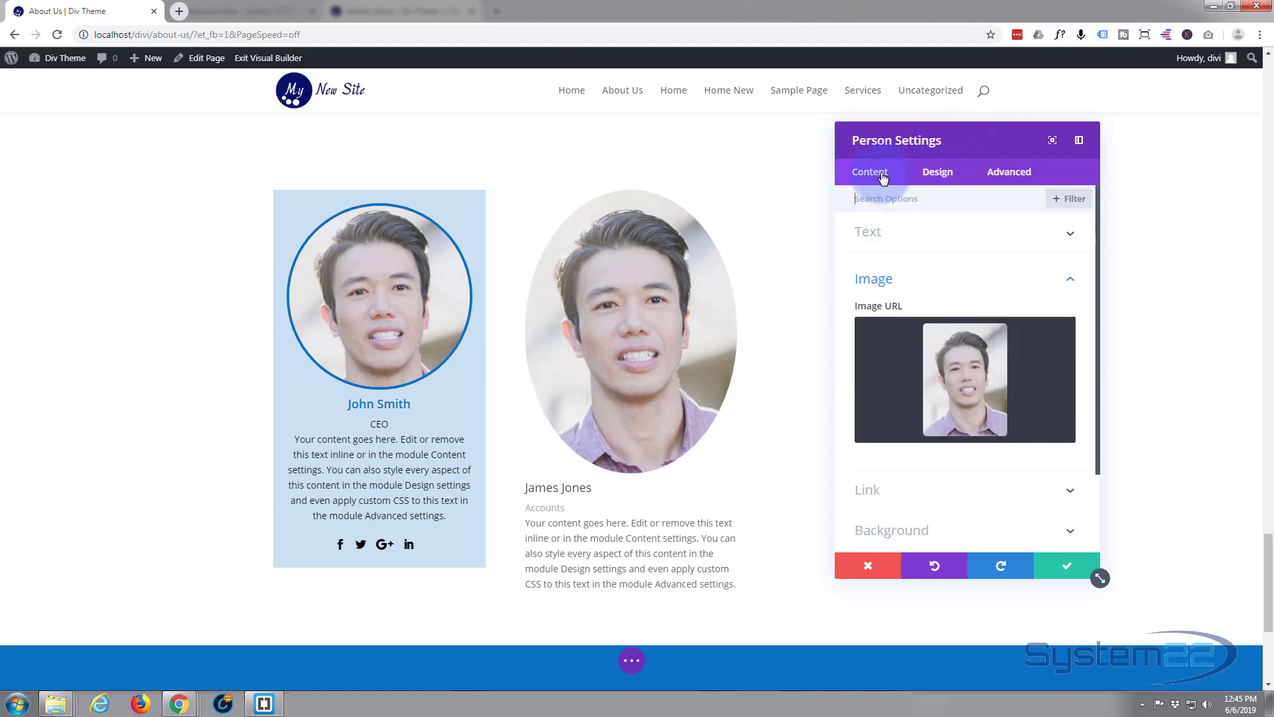
pyautogui.click(975, 399)
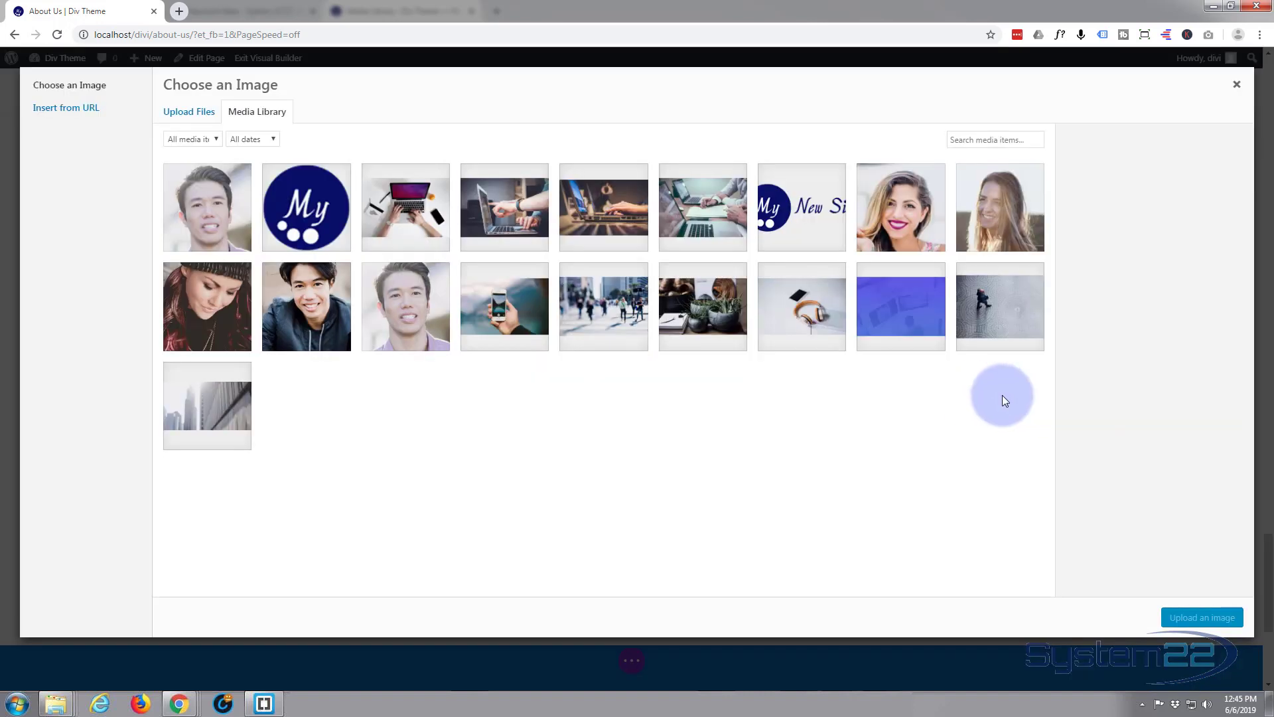
pyautogui.click(209, 199)
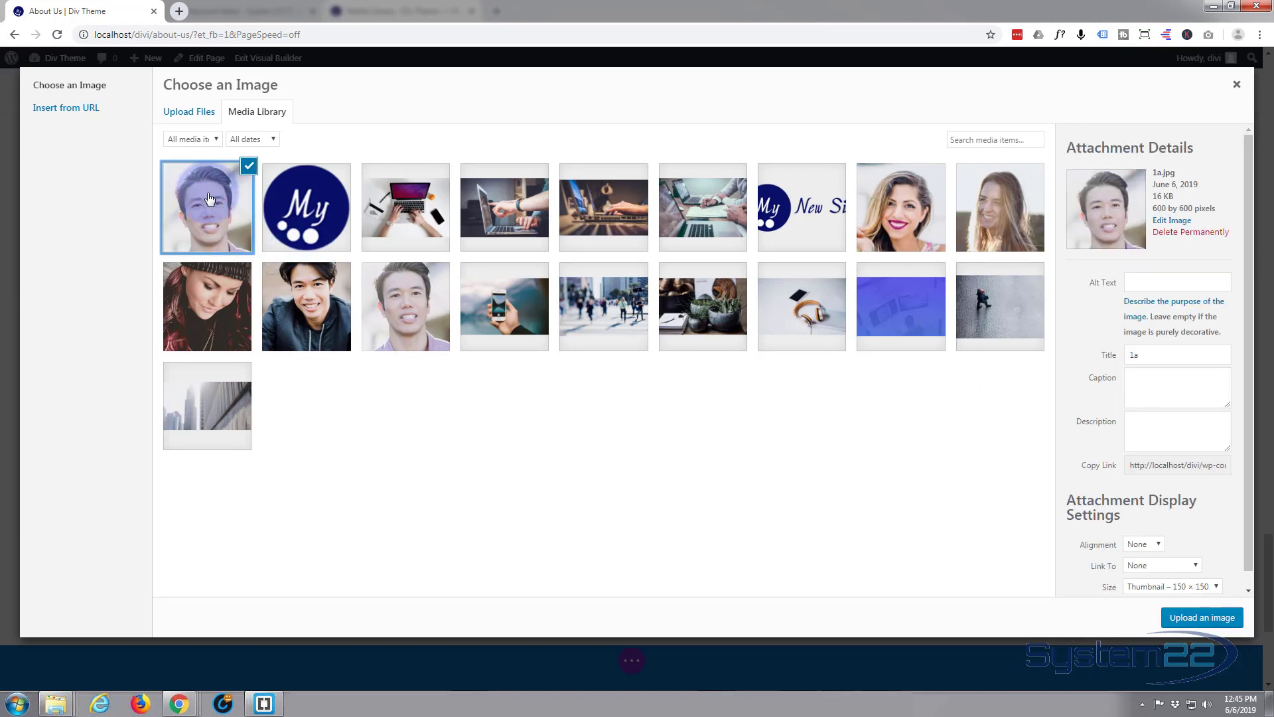
pyautogui.click(1197, 622)
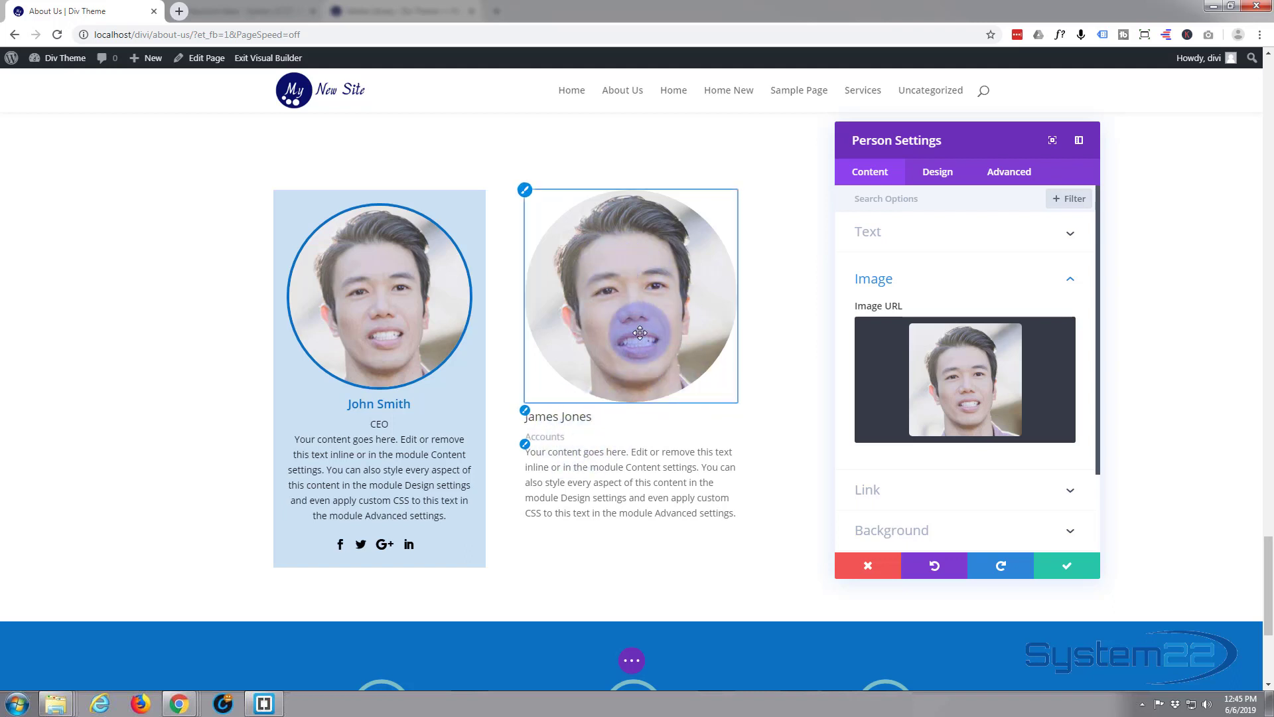
# Step: Expand the module's Link section, leaving no link URL and the same-window target
pyautogui.moveTo(933, 310)
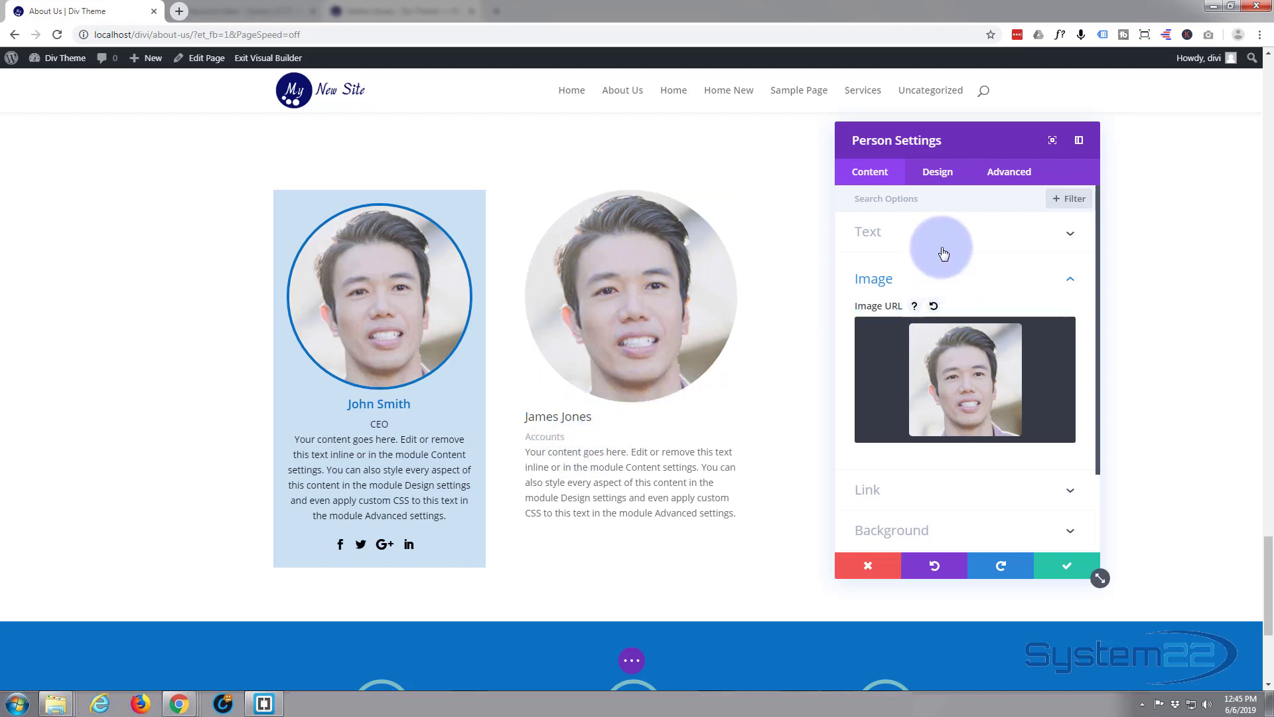
pyautogui.scroll(-1, 940, 245)
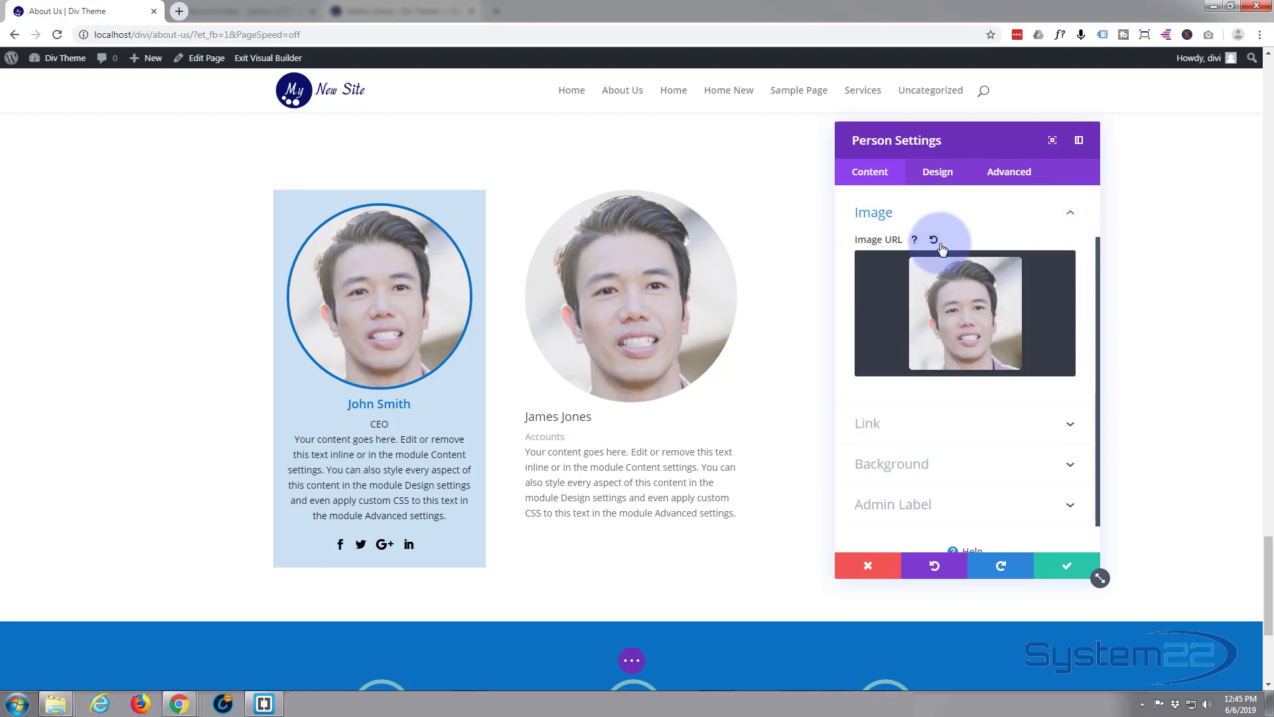
pyautogui.scroll(1, 942, 247)
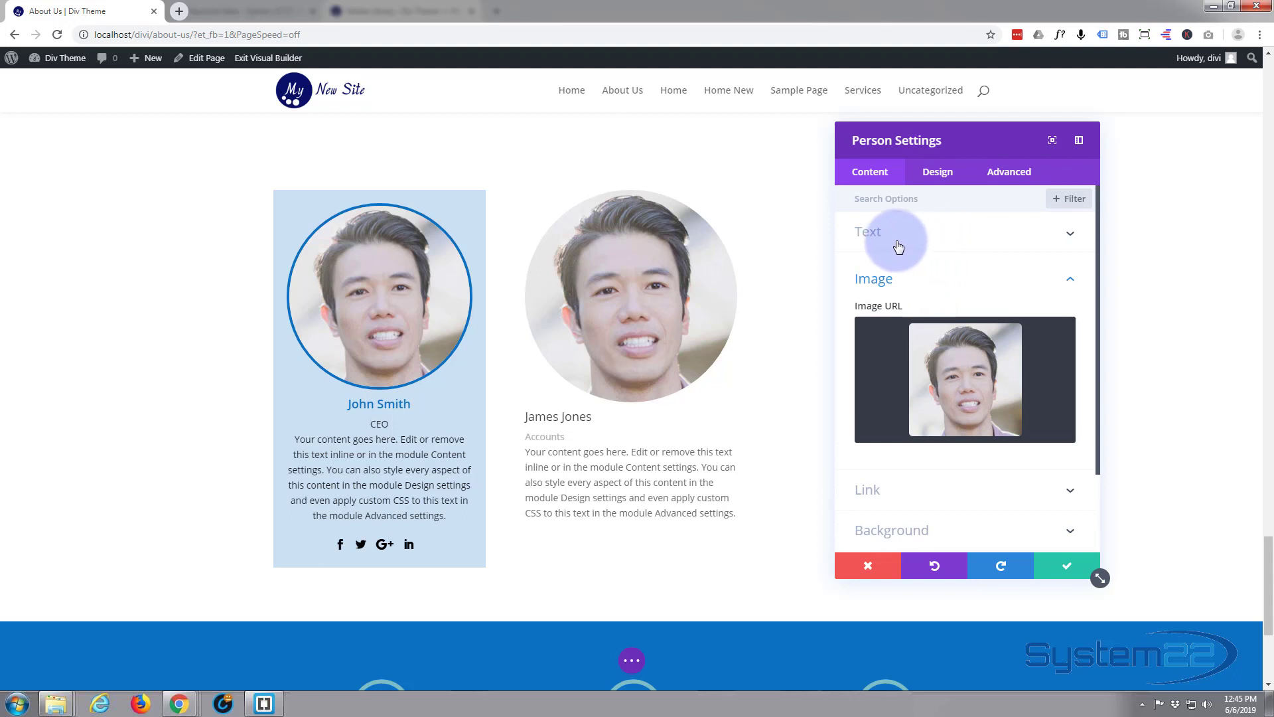
pyautogui.scroll(-1, 944, 282)
pyautogui.scroll(-1, 944, 282)
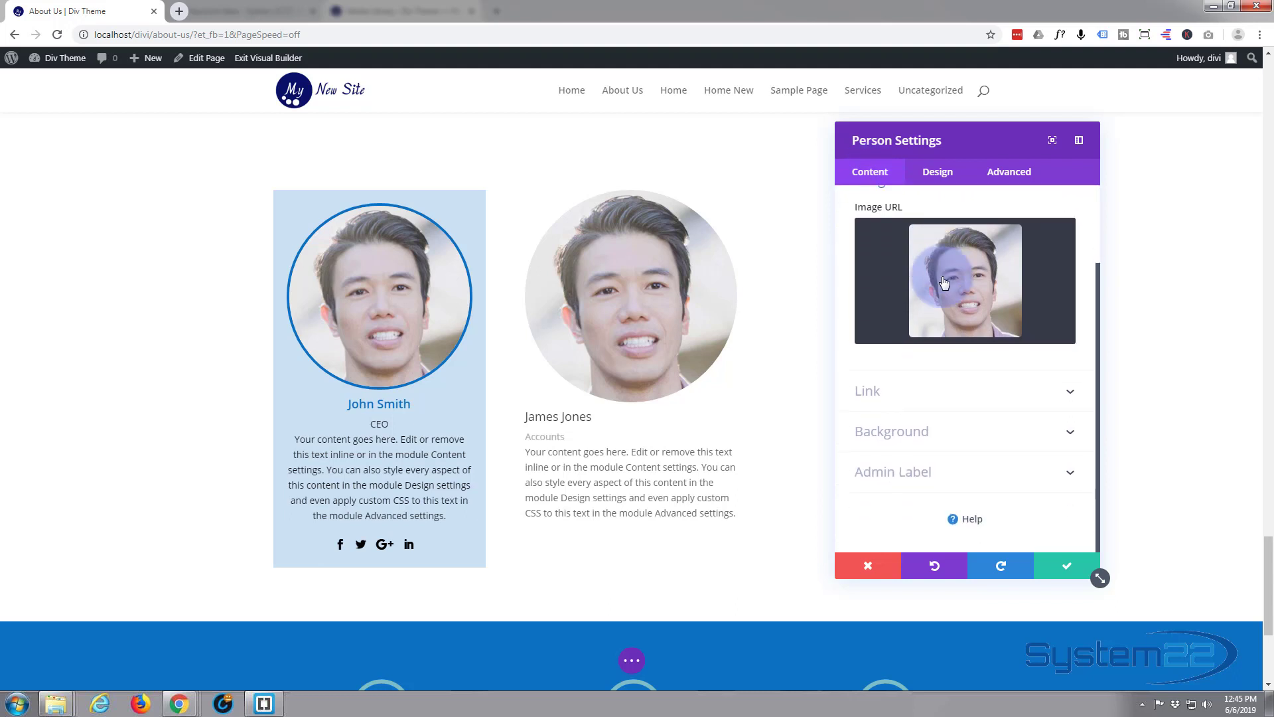
pyautogui.click(945, 395)
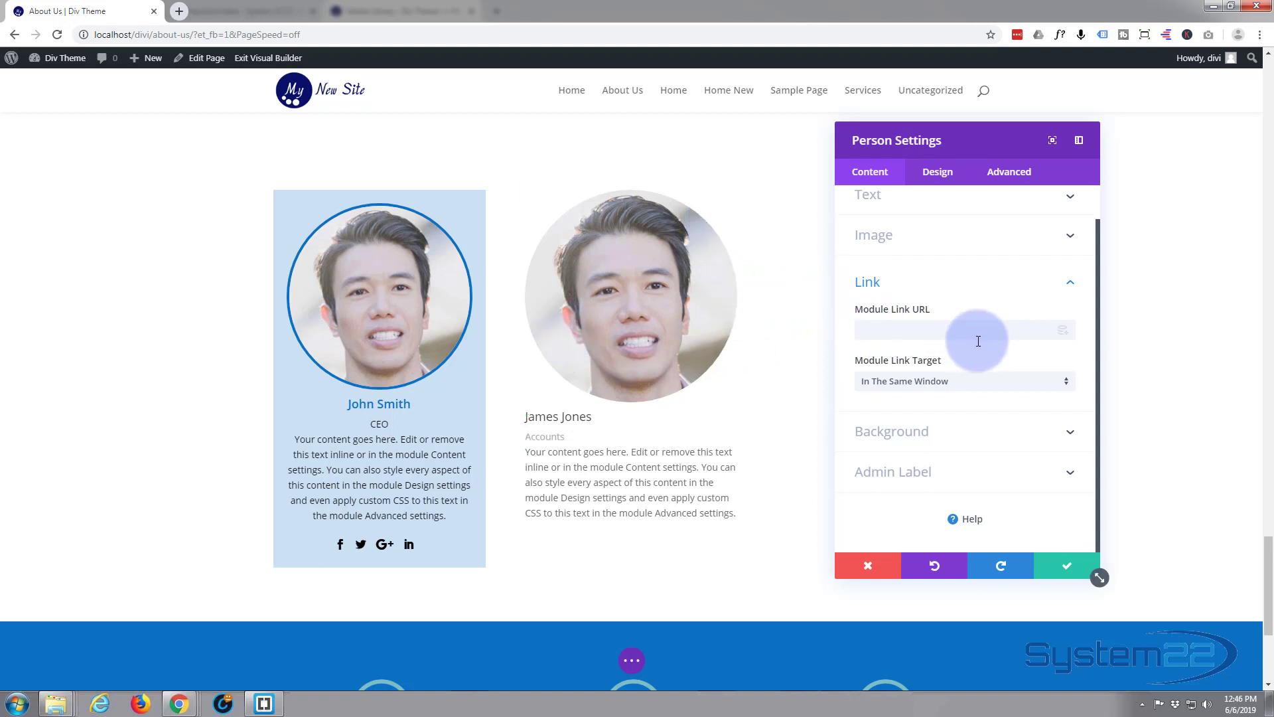
pyautogui.scroll(1, 979, 339)
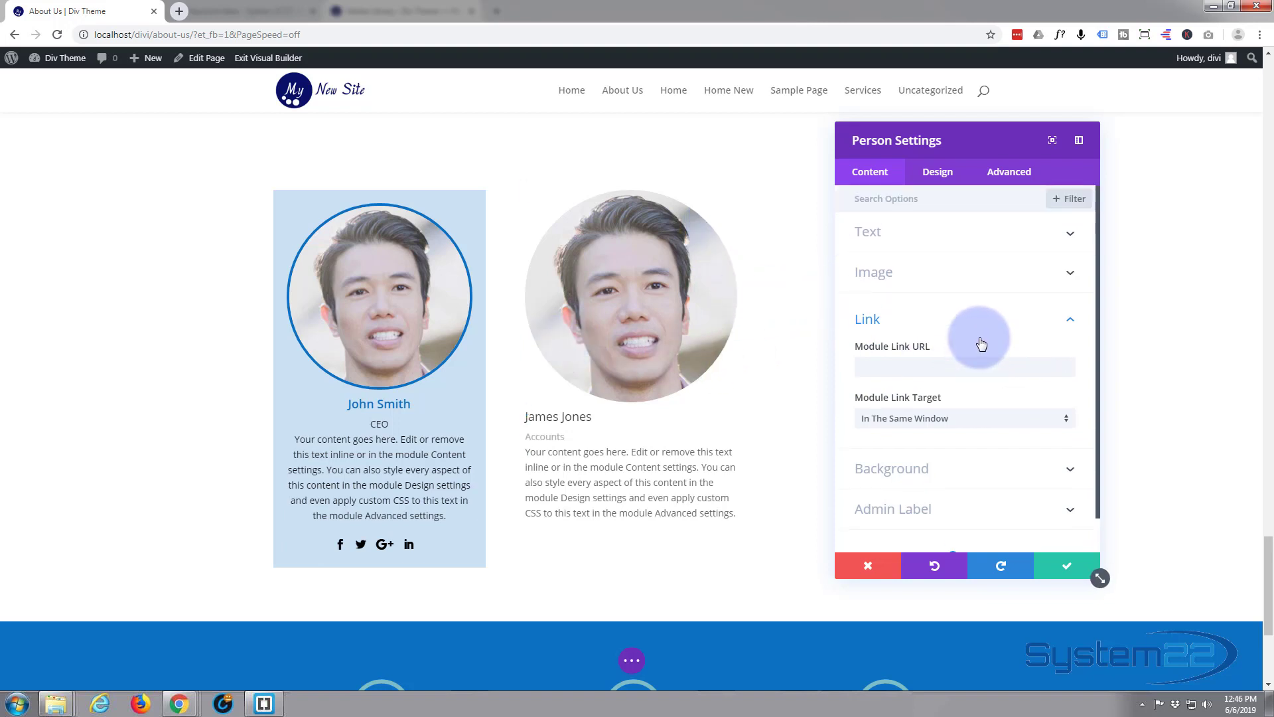
# Step: Paste the Facebook profile link into the Facebook Profile Url field
pyautogui.click(956, 231)
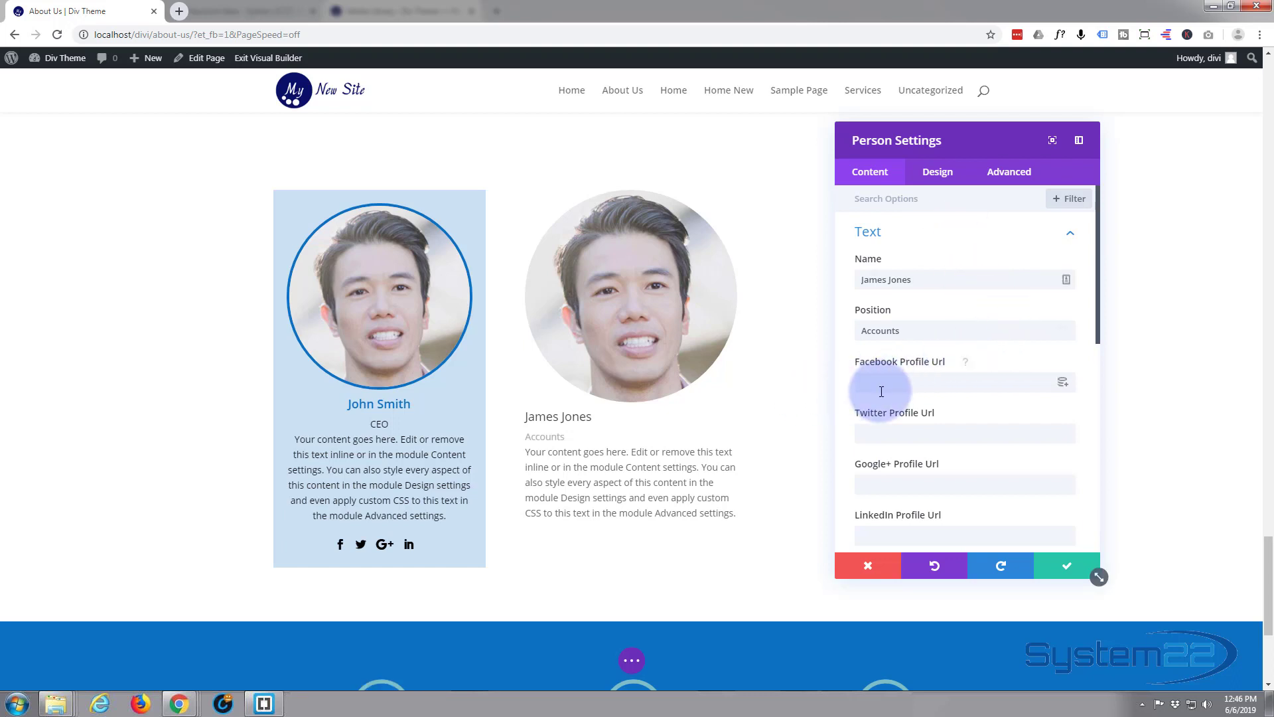
pyautogui.scroll(-1, 973, 352)
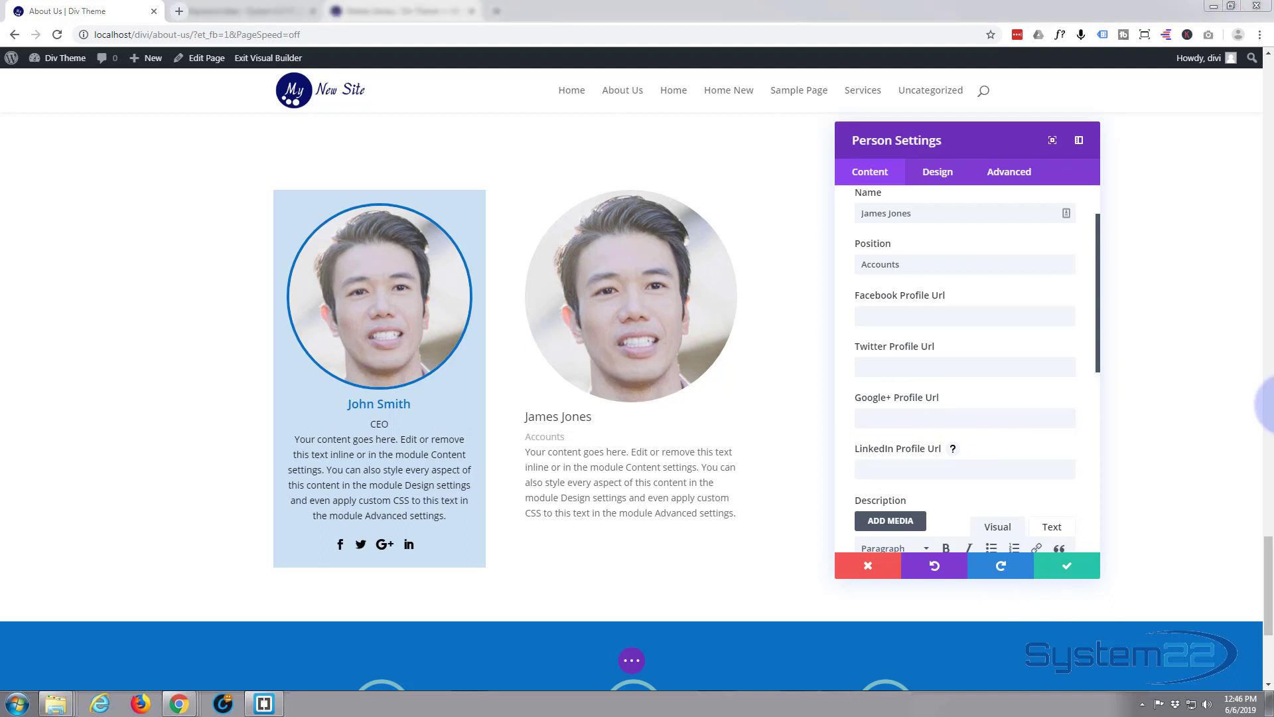
pyautogui.click(901, 312)
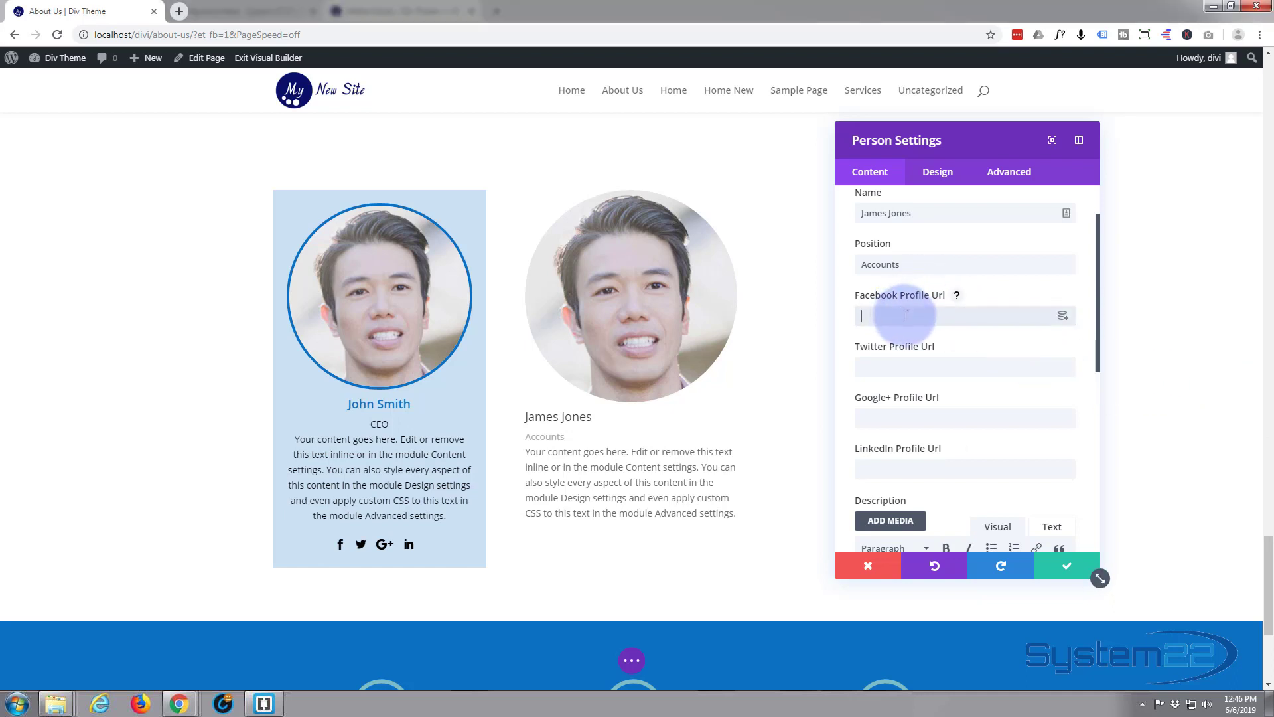
pyautogui.write('https://www.facebook.com/system22.net/')
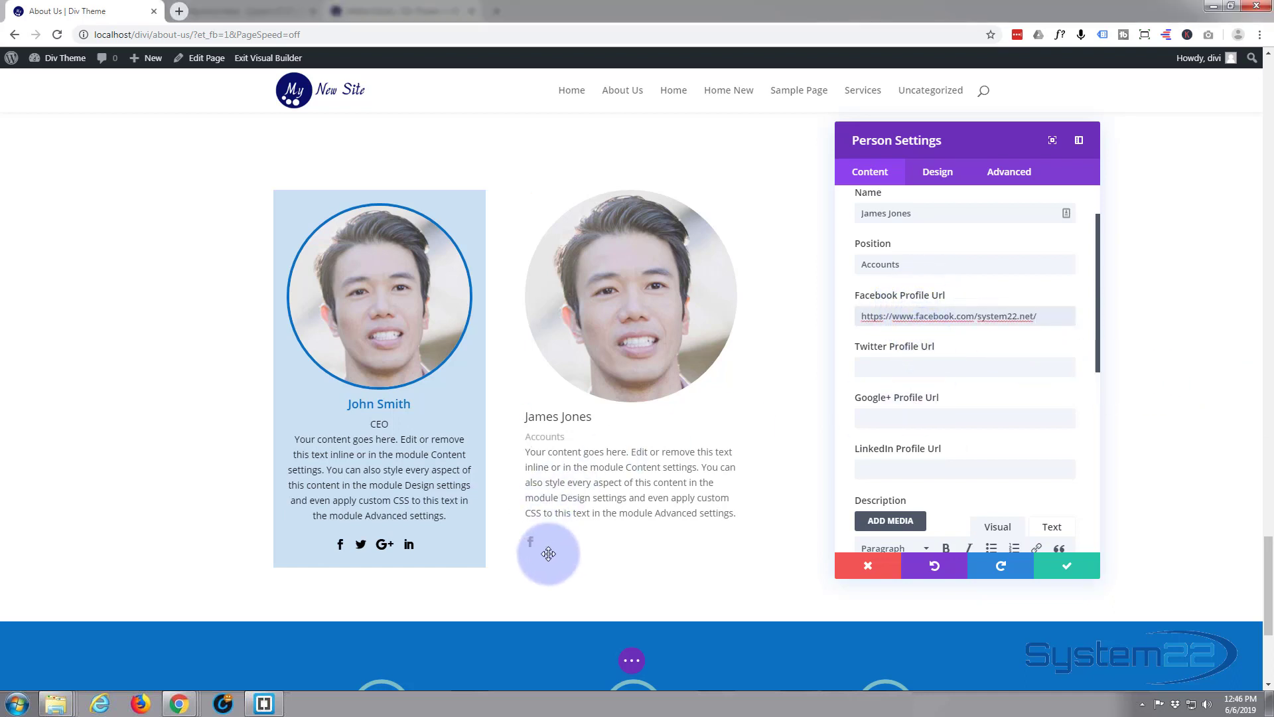
pyautogui.click(991, 528)
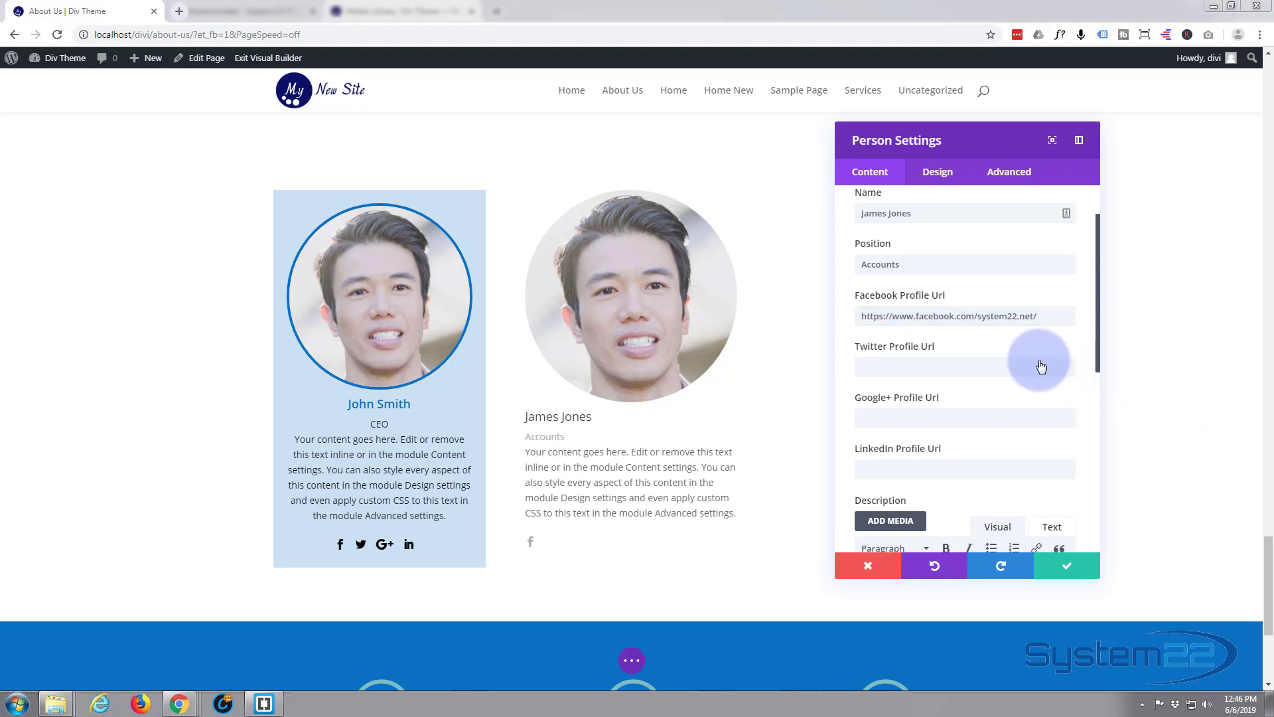
# Step: Paste the Twitter and LinkedIn profile links into their Profile Url fields
pyautogui.click(935, 363)
pyautogui.write('https://twitter.com/22ITSolutions1')
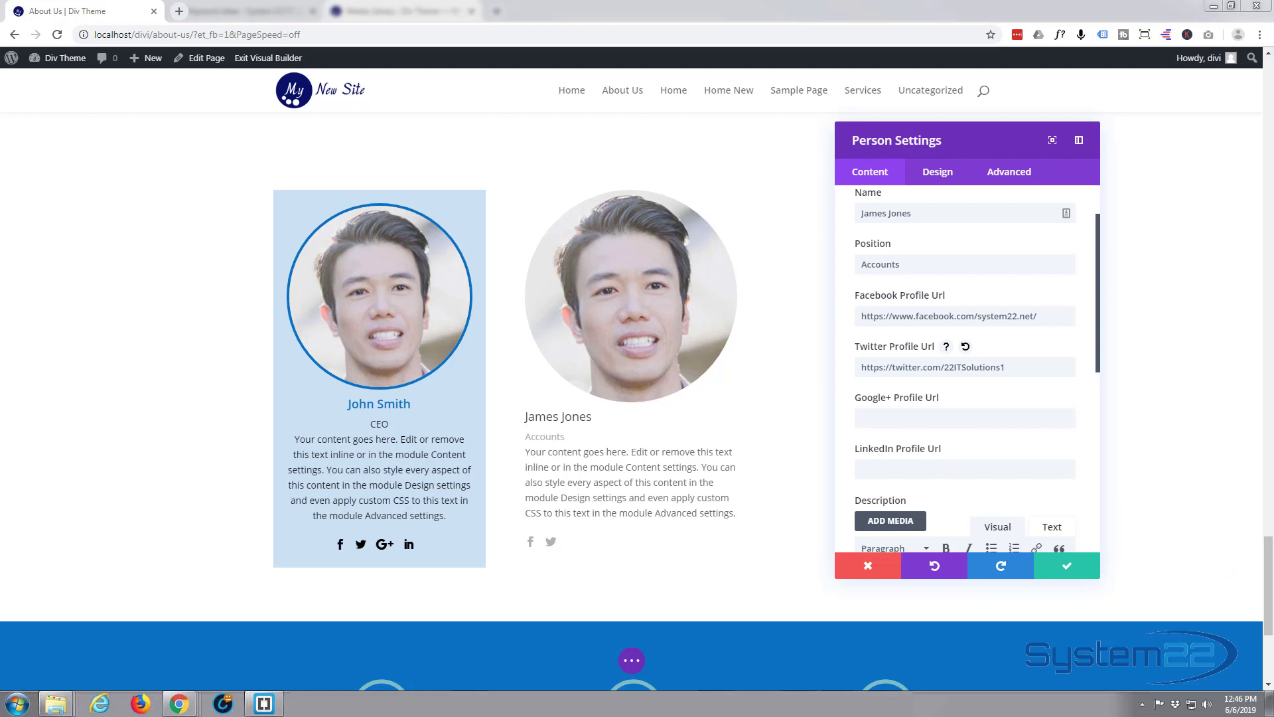
pyautogui.click(876, 468)
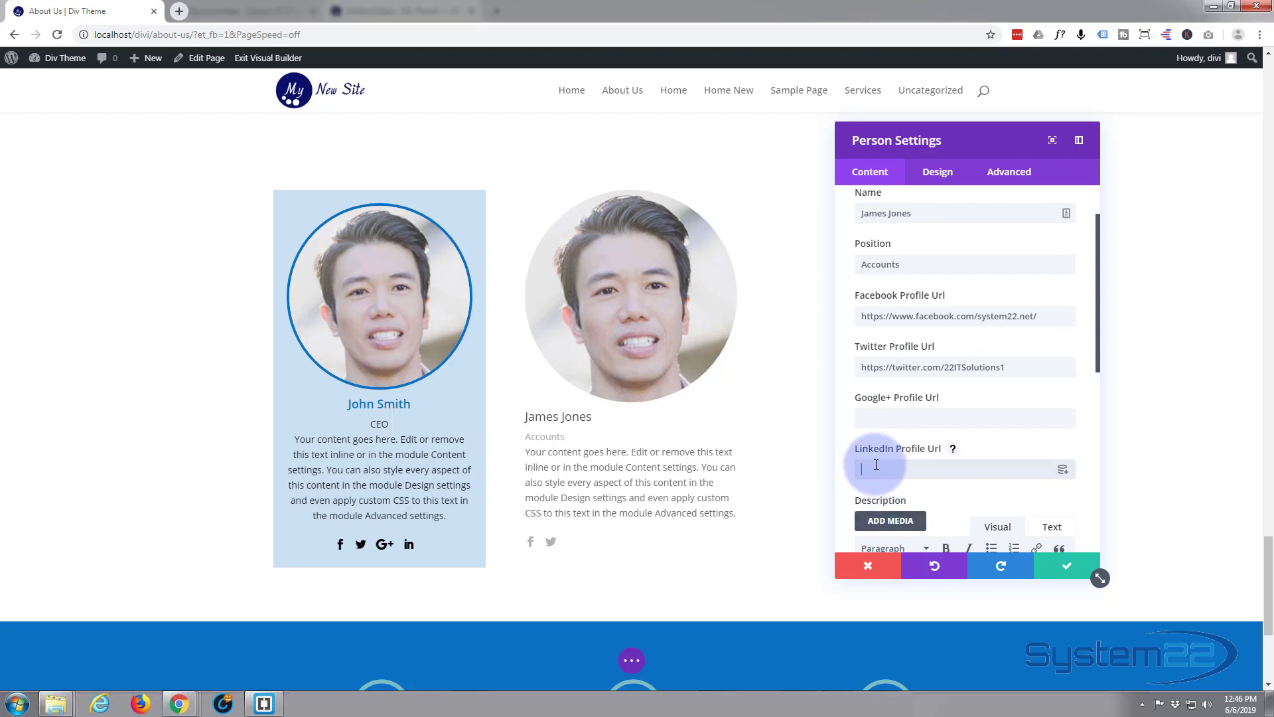
pyautogui.write('https://www.linkedin.com/in/jamie-henry-546b7377/')
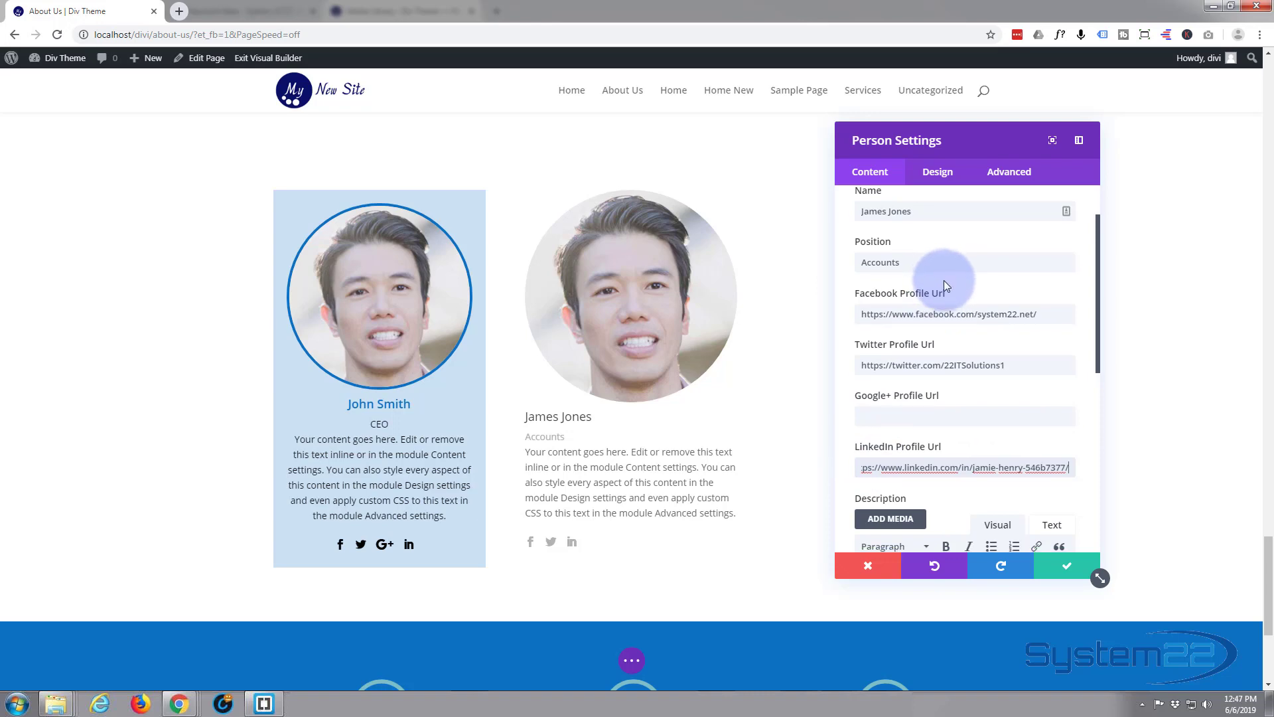
pyautogui.scroll(-5, 943, 280)
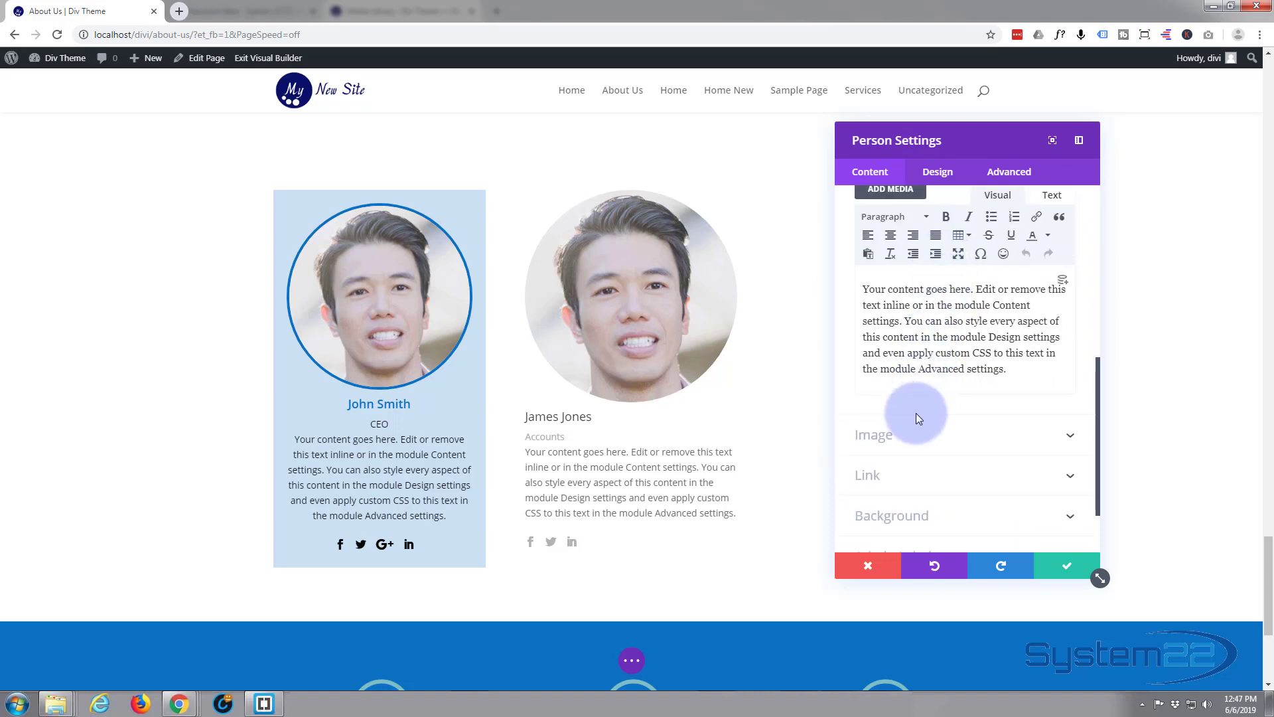
pyautogui.scroll(-1, 917, 414)
pyautogui.scroll(2, 920, 413)
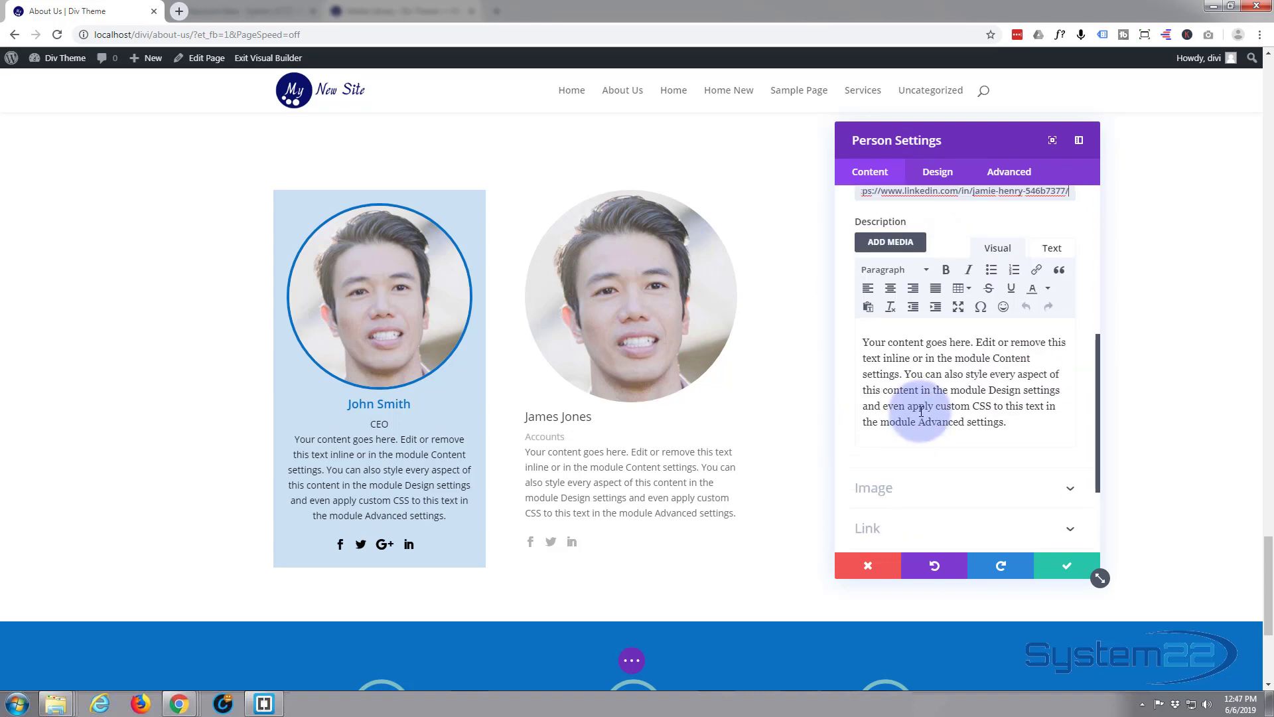
pyautogui.scroll(-2, 921, 411)
pyautogui.scroll(5, 925, 412)
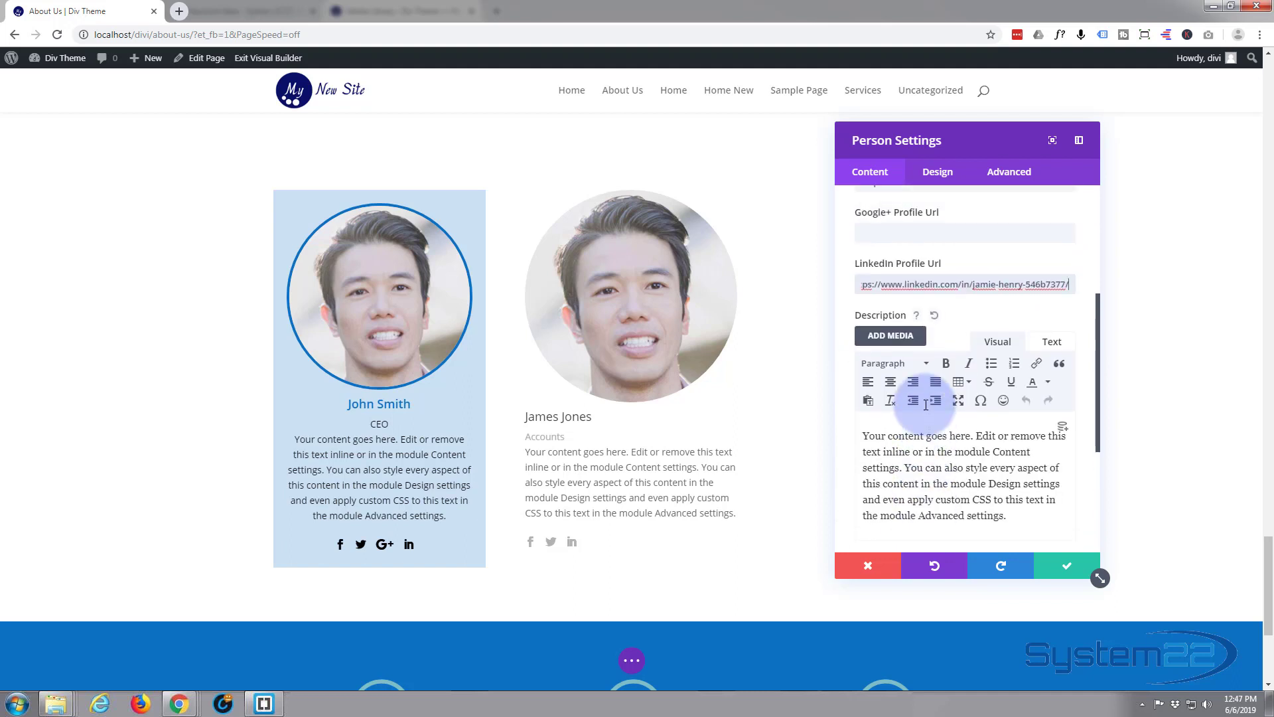
pyautogui.scroll(3, 882, 285)
# Step: Give the photo a 5px image border in blue
pyautogui.click(938, 172)
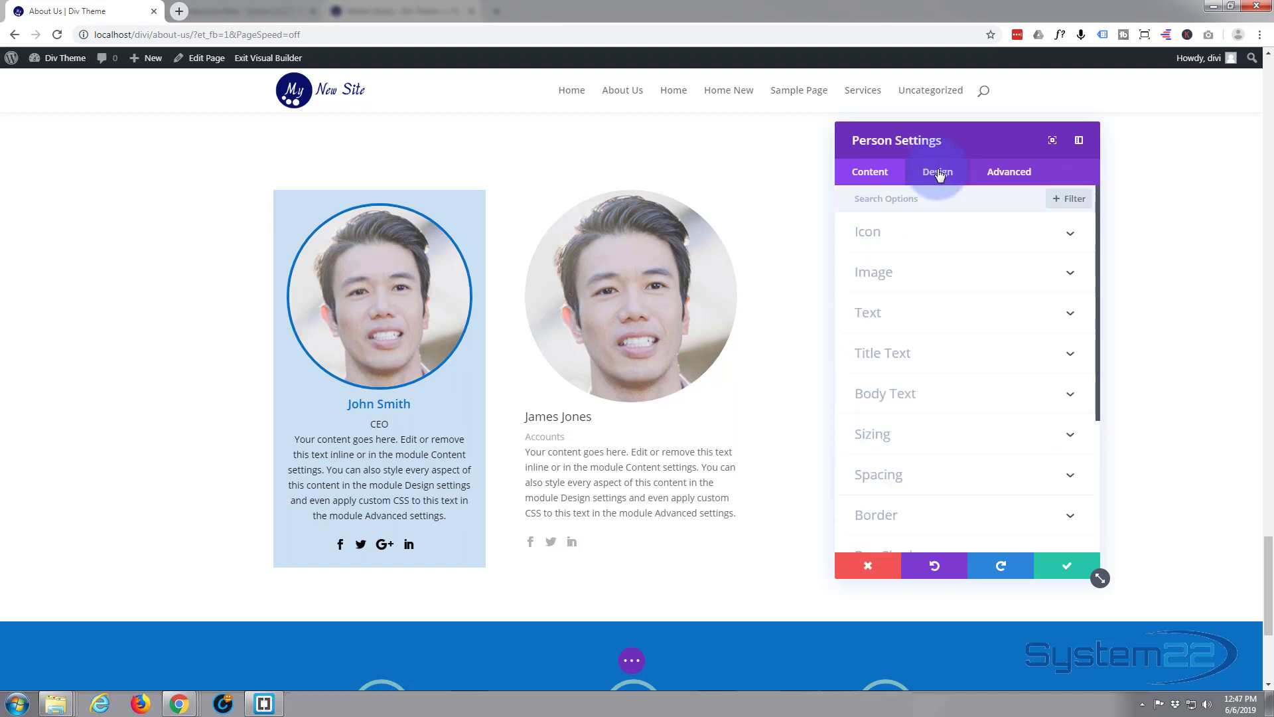
pyautogui.click(921, 279)
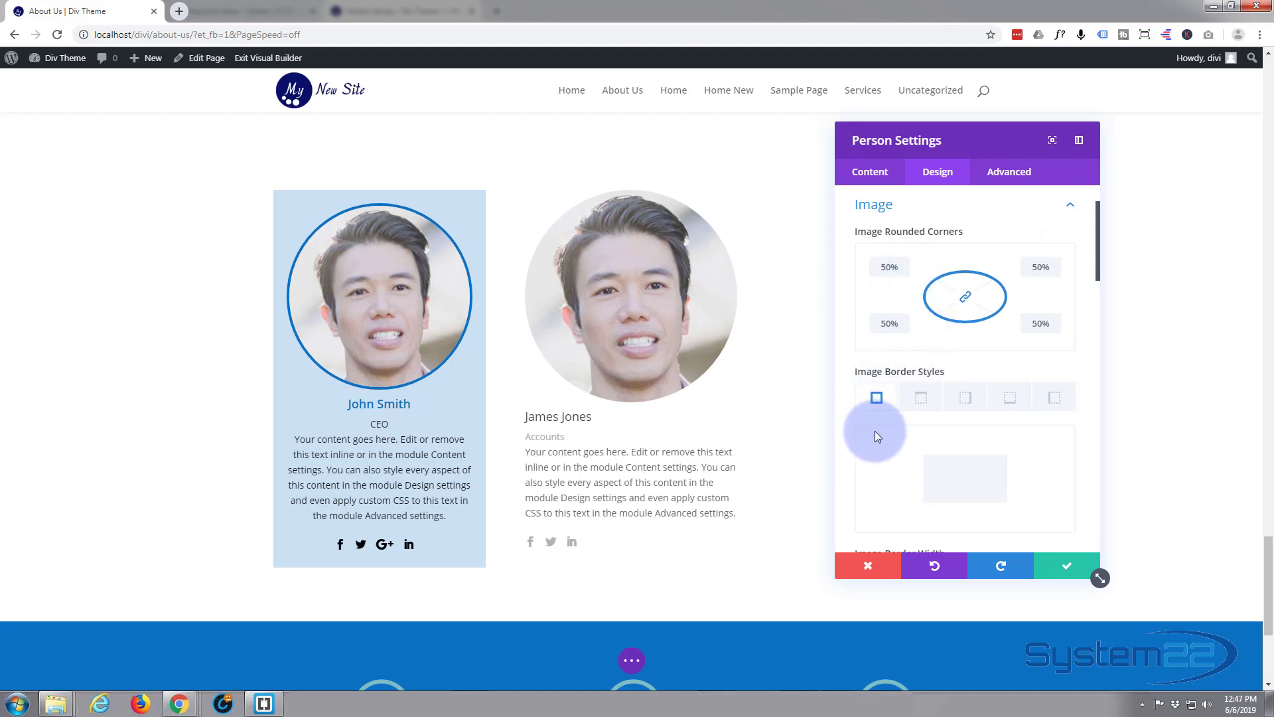
pyautogui.scroll(-2, 878, 428)
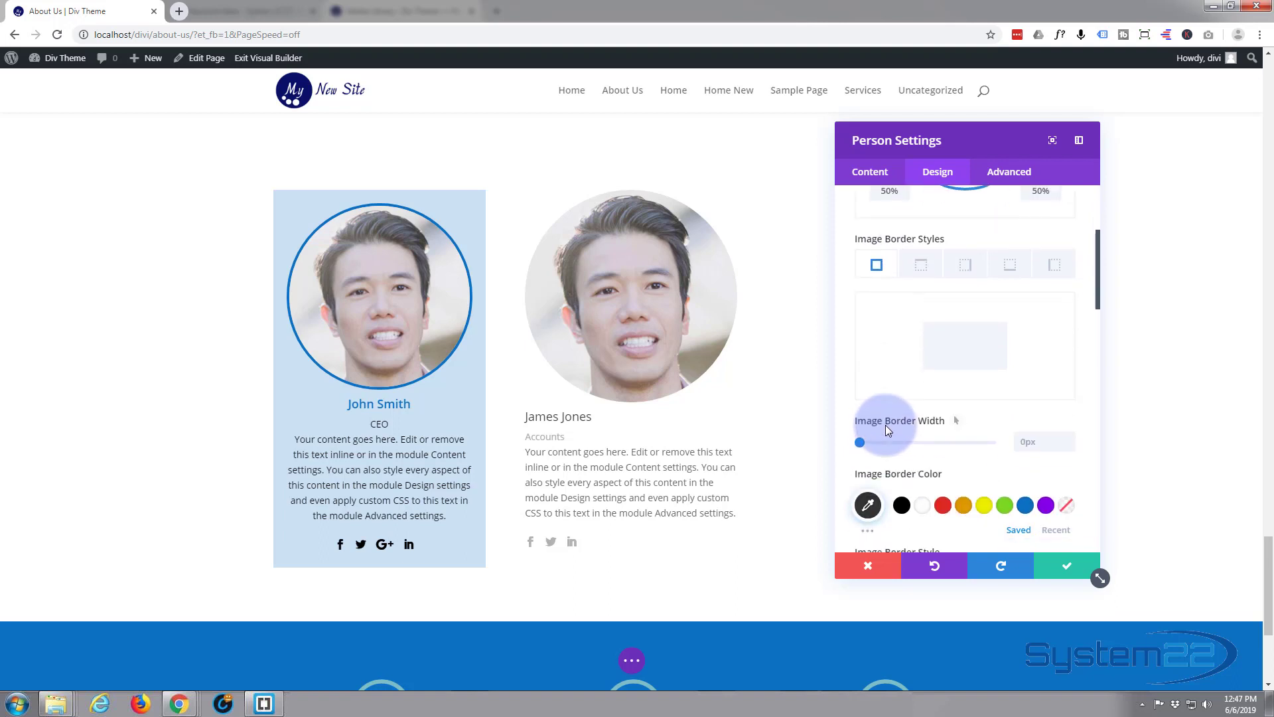
pyautogui.moveTo(861, 443); pyautogui.dragTo(874, 443)
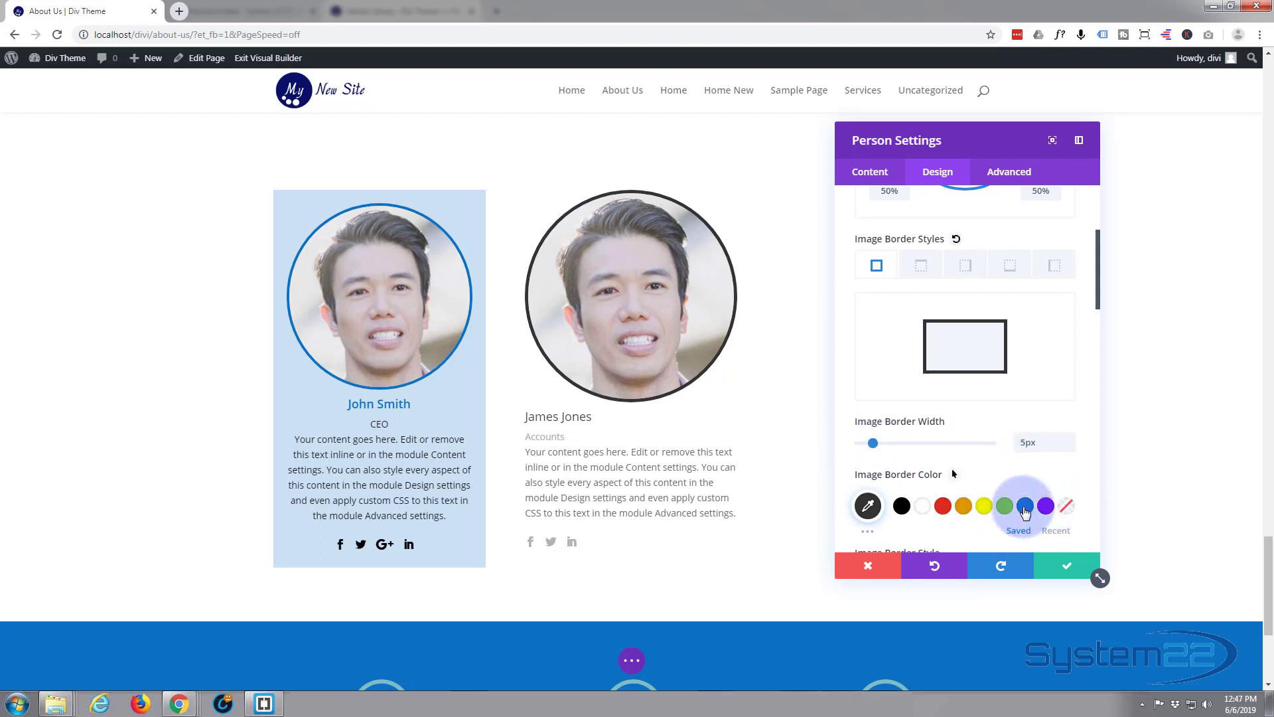
pyautogui.click(1025, 506)
pyautogui.scroll(-4, 932, 431)
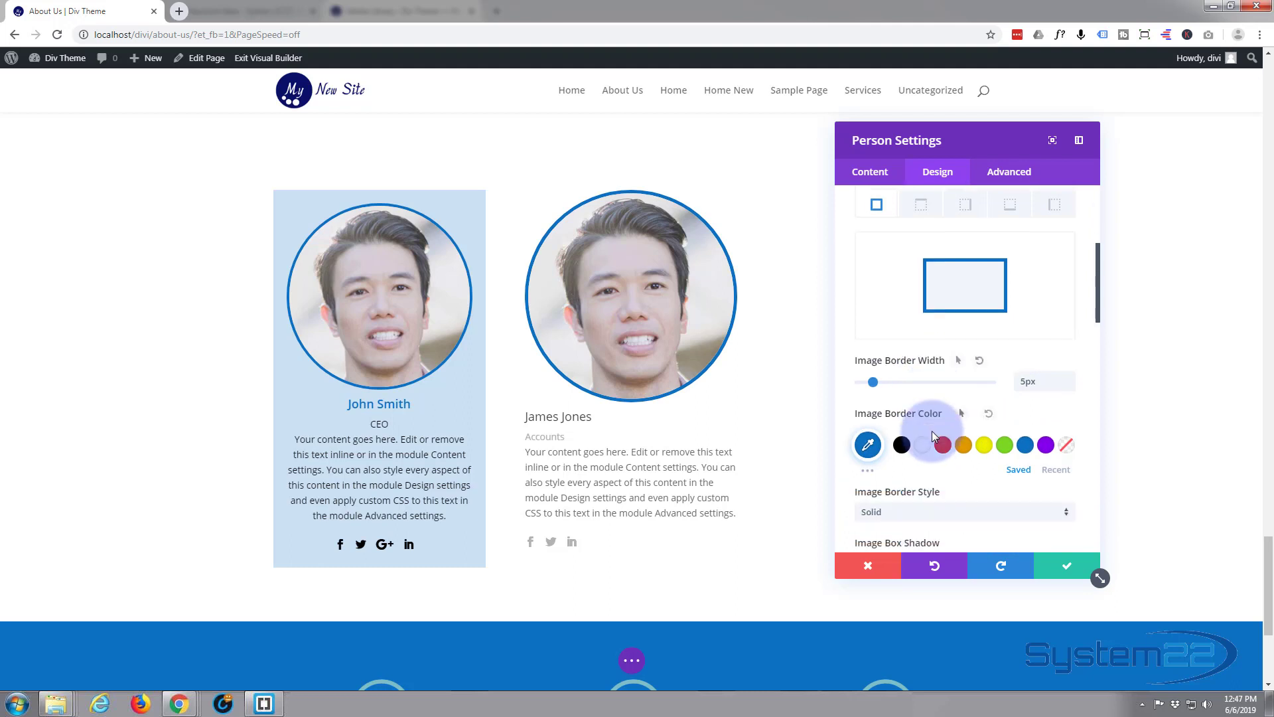
# Step: Try several box shadow presets and offsets on the photo, then set Box Shadow to None
pyautogui.click(993, 375)
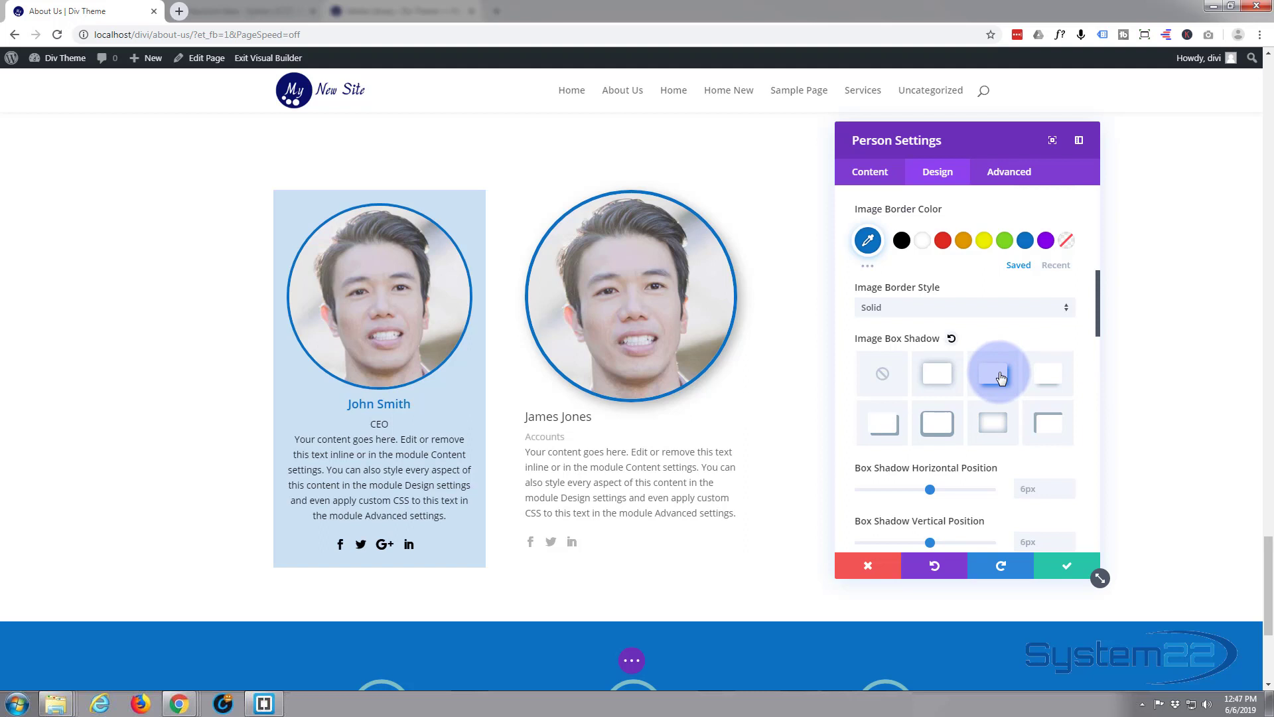
pyautogui.click(1040, 378)
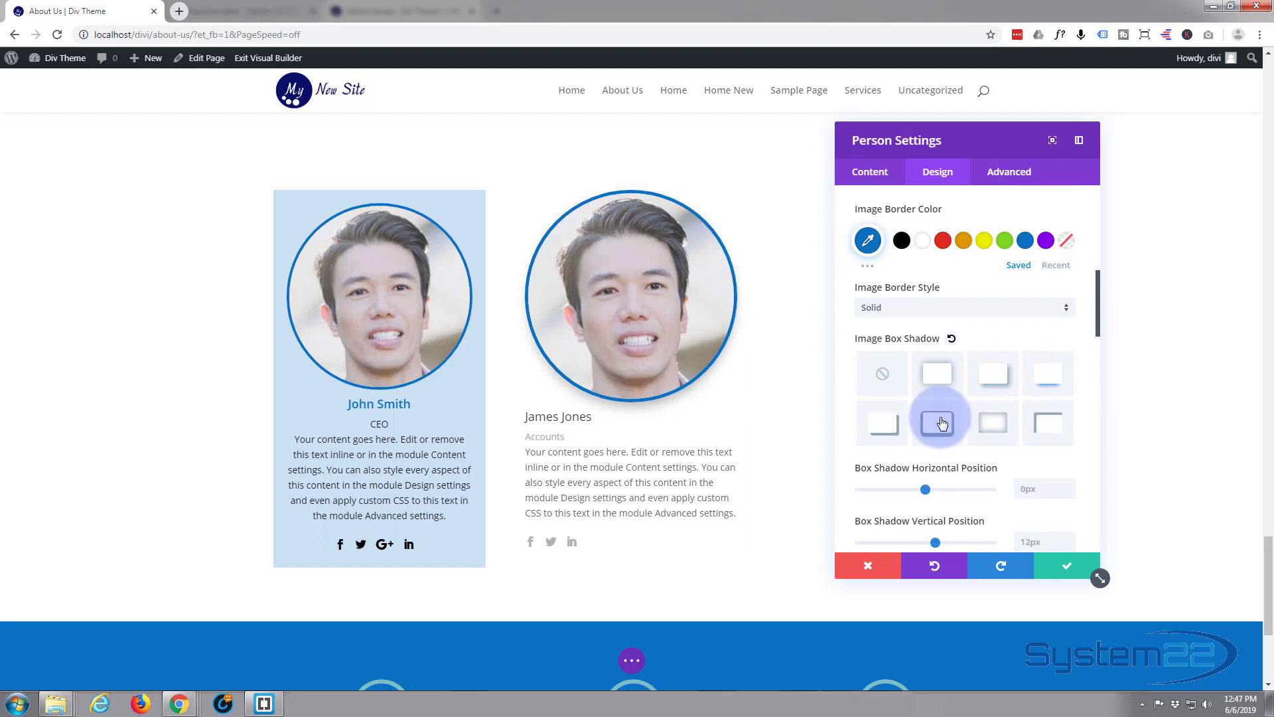
pyautogui.click(887, 429)
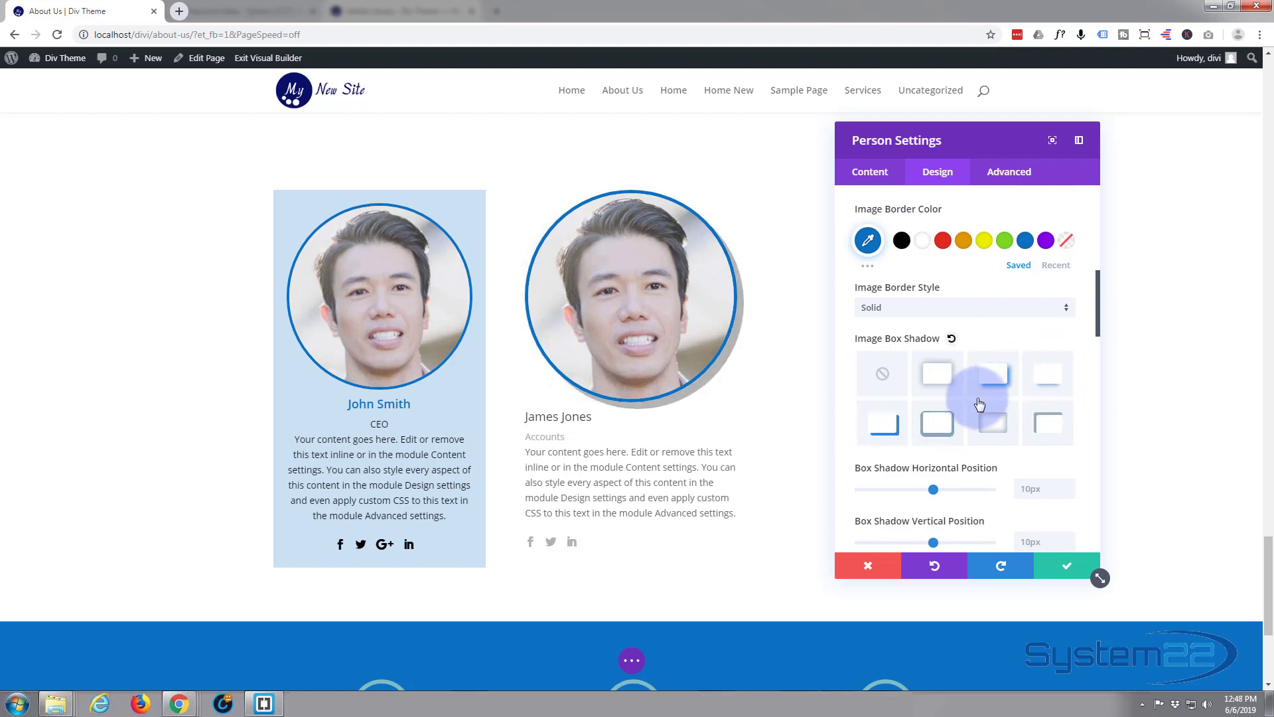
pyautogui.scroll(-1, 913, 487)
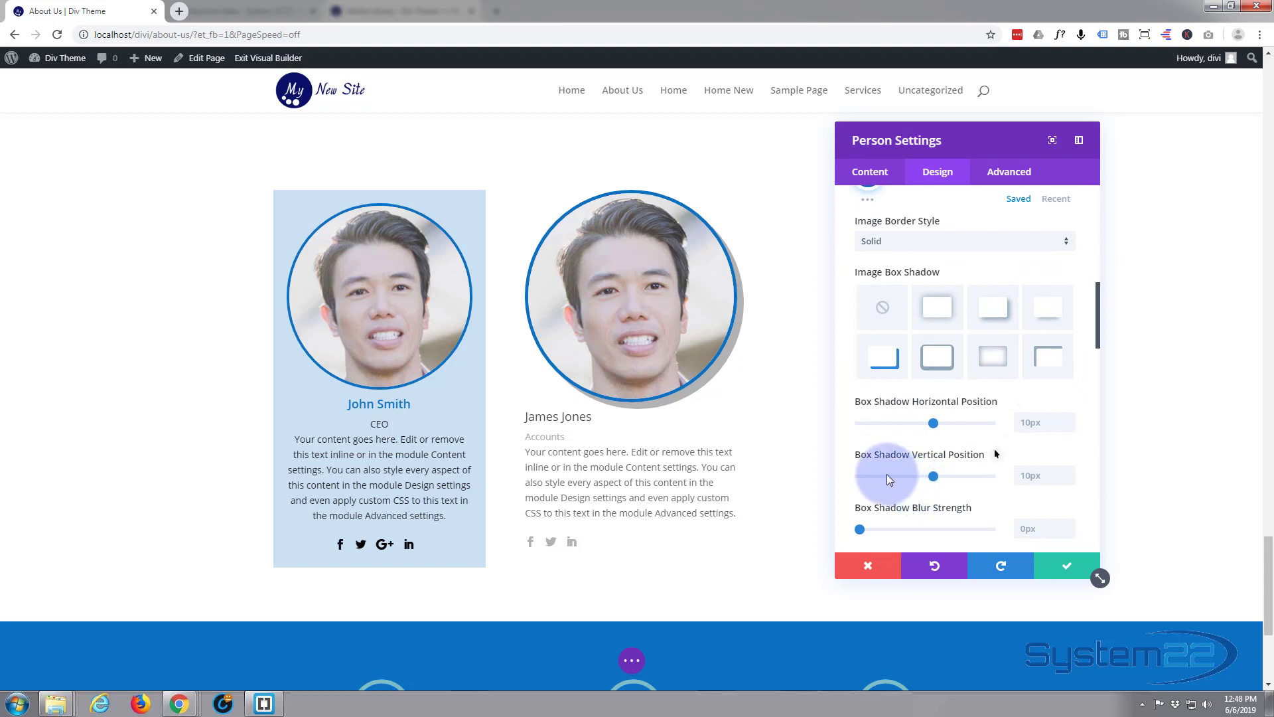
pyautogui.moveTo(937, 475)
pyautogui.mouseDown()
pyautogui.moveTo(962, 479)
pyautogui.moveTo(929, 477)
pyautogui.moveTo(941, 478)
pyautogui.mouseUp()
pyautogui.moveTo(934, 427)
pyautogui.mouseDown()
pyautogui.moveTo(890, 423)
pyautogui.moveTo(941, 423)
pyautogui.mouseUp()
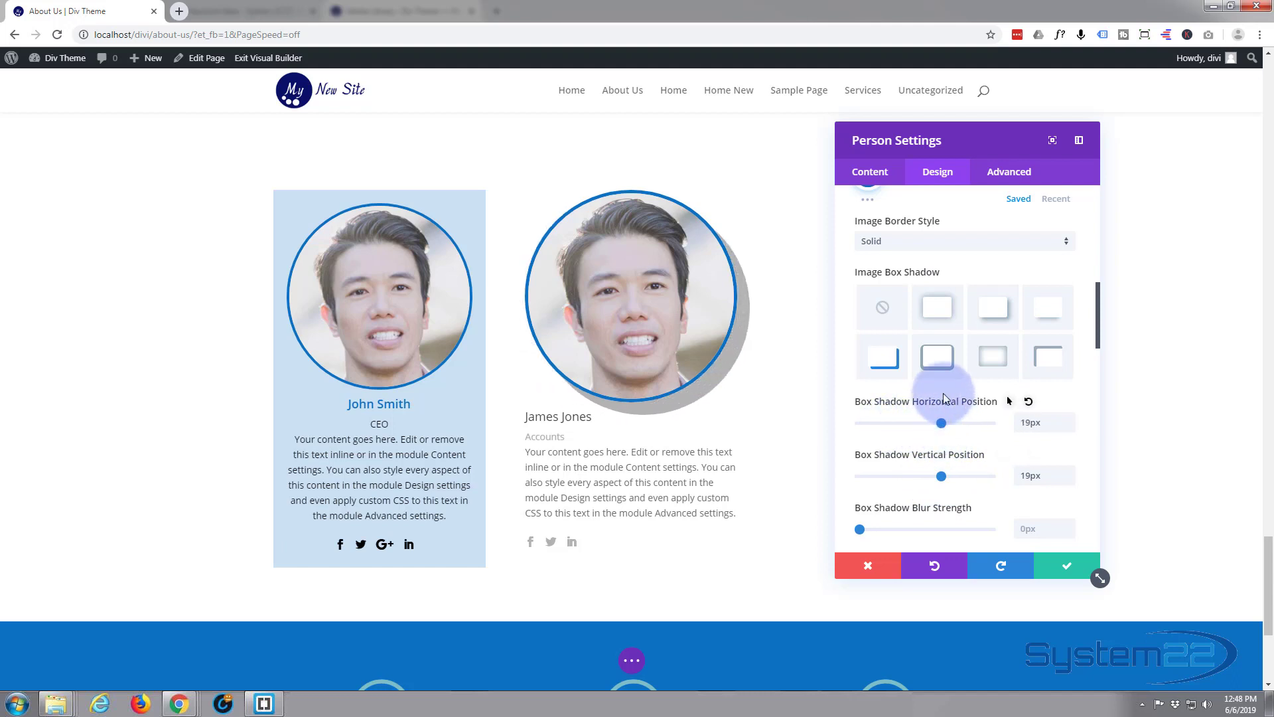
pyautogui.click(893, 309)
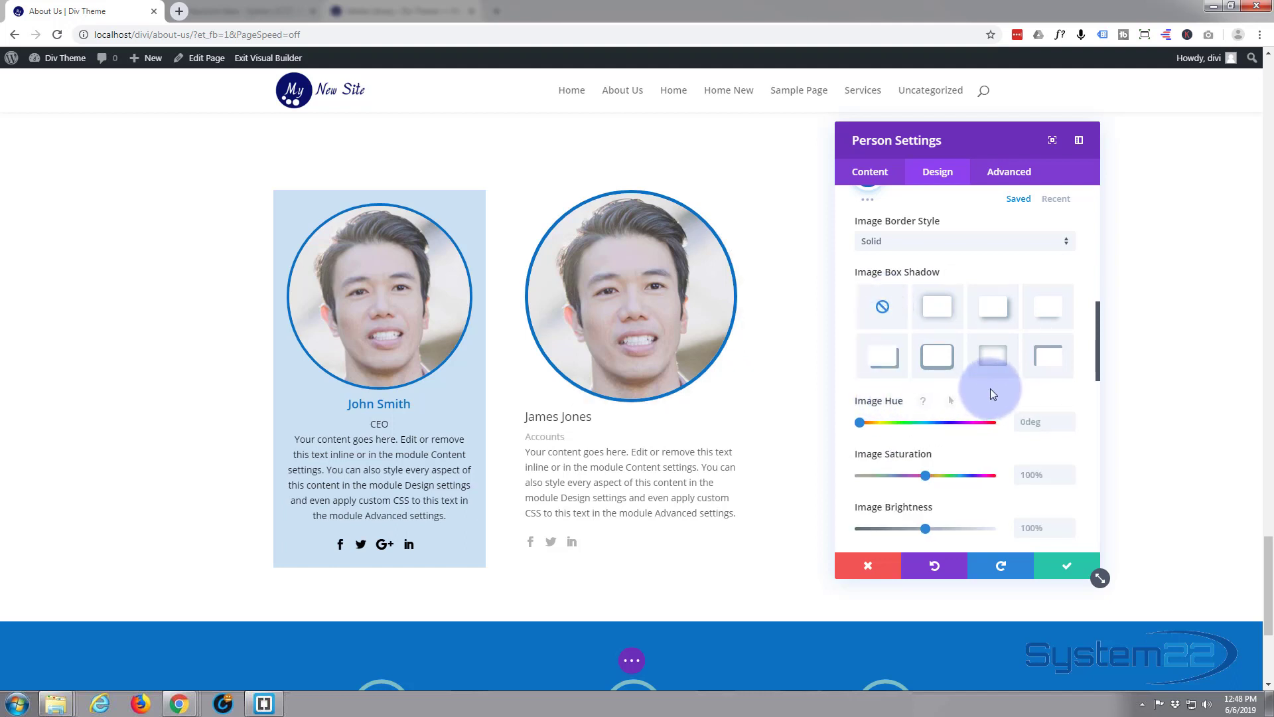
# Step: Centre-align the person module's name and text
pyautogui.scroll(2, 939, 266)
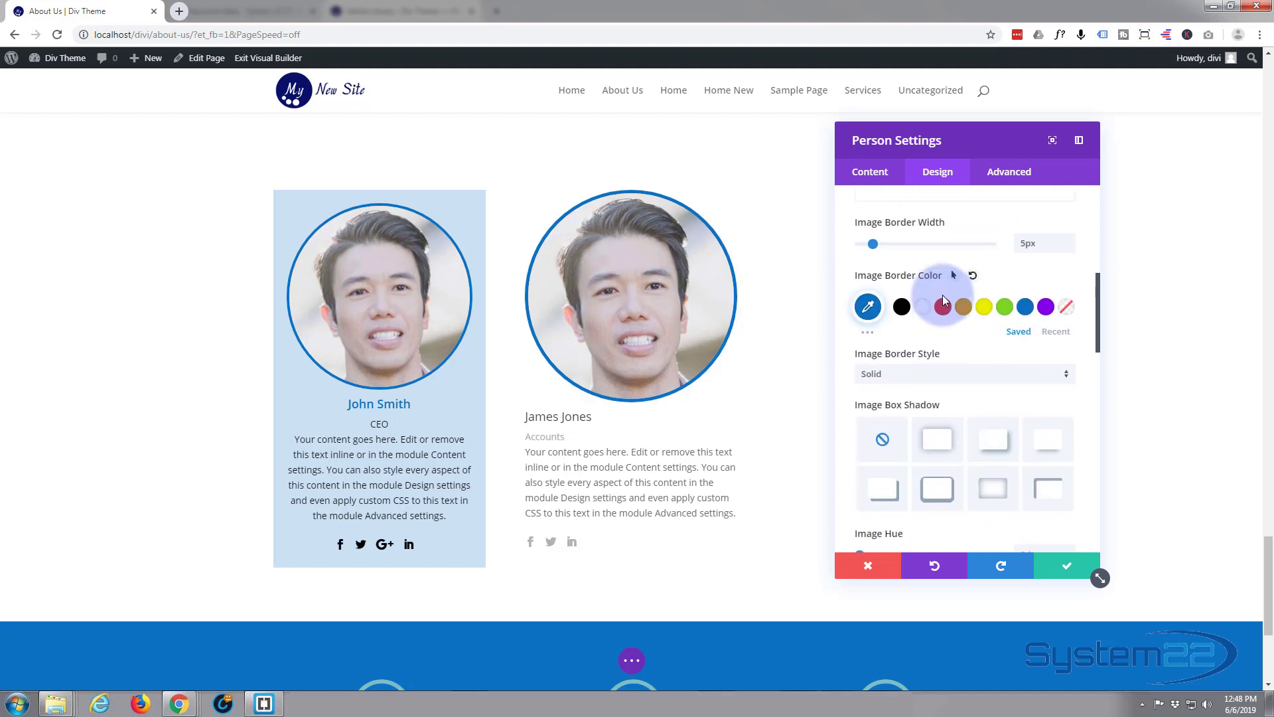
pyautogui.scroll(4, 944, 292)
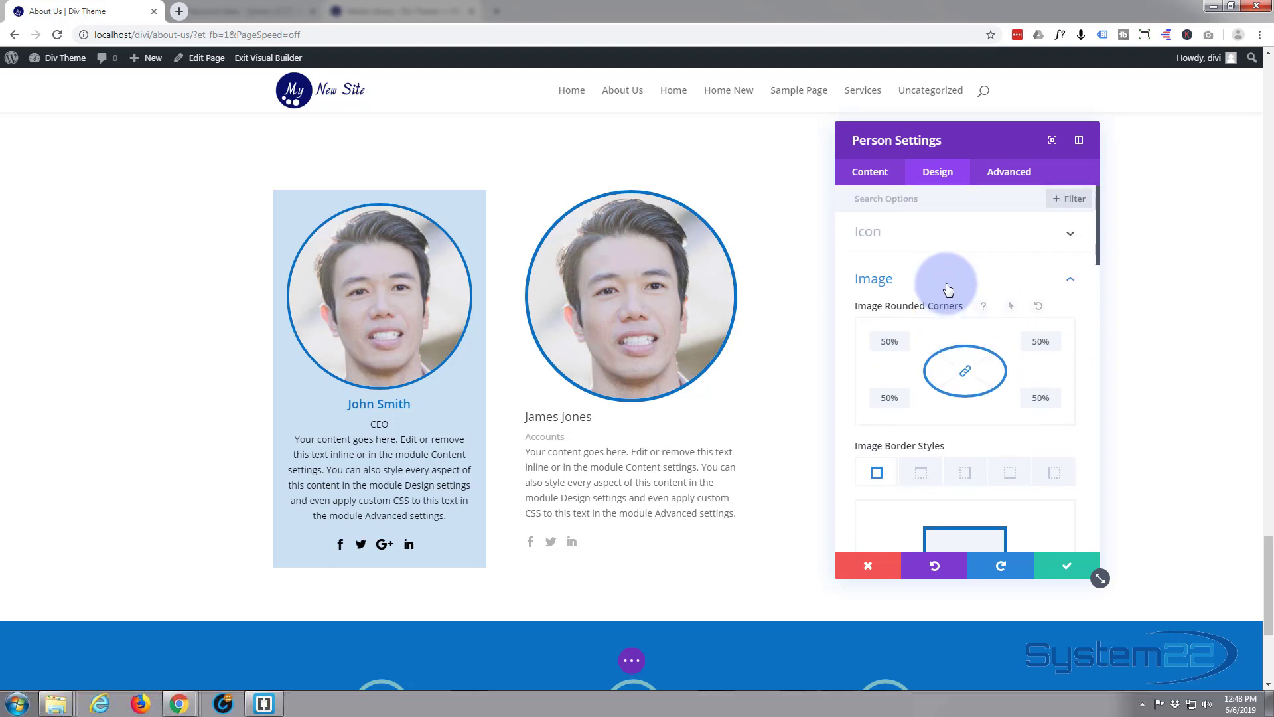
pyautogui.click(947, 279)
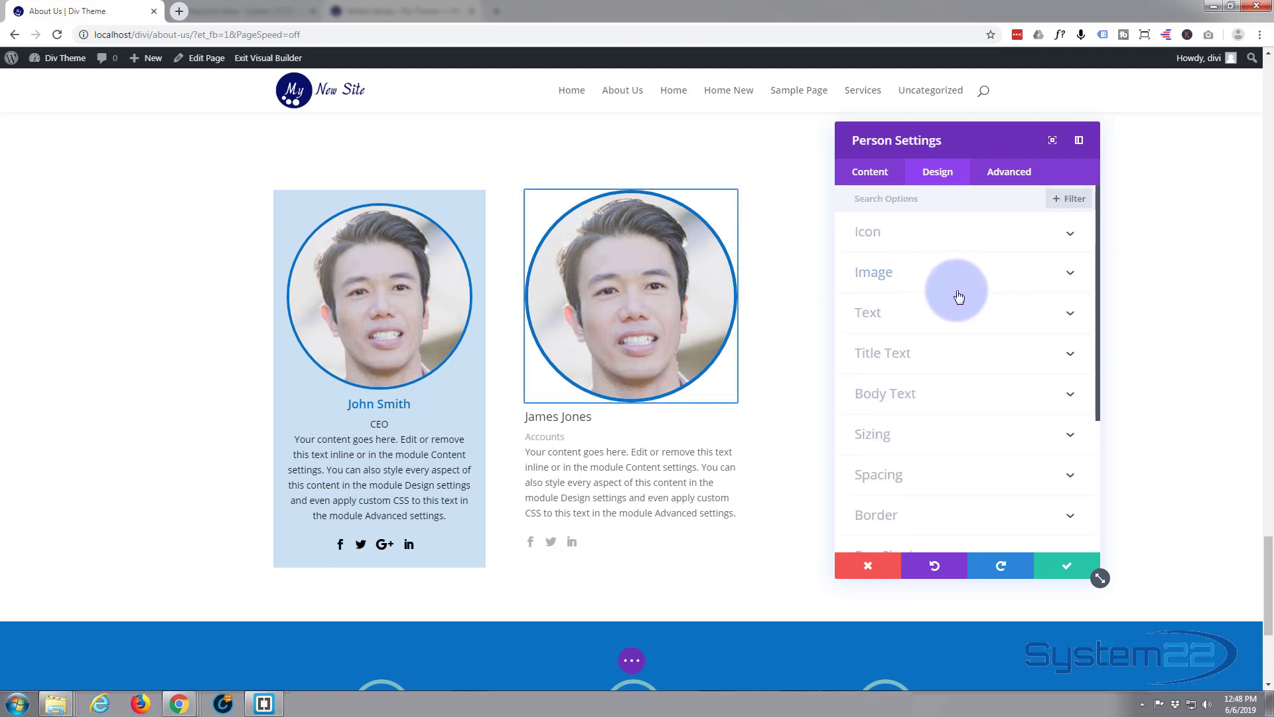
pyautogui.click(955, 325)
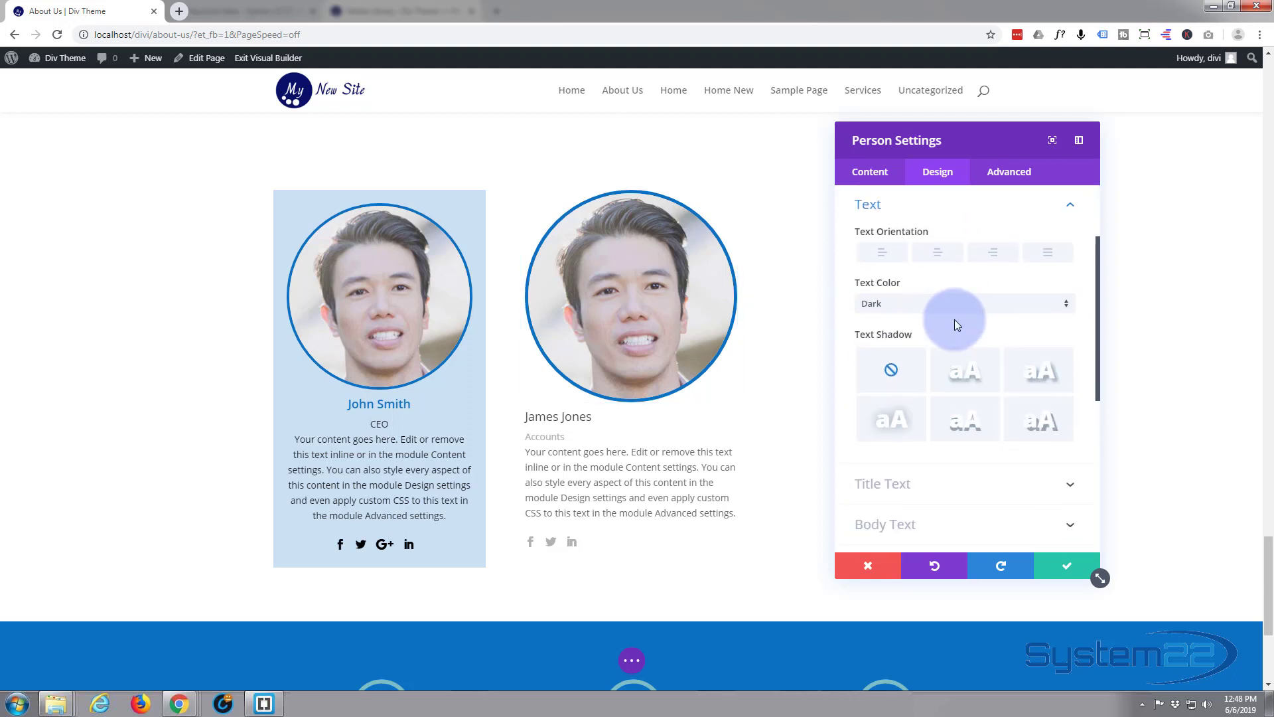
pyautogui.click(945, 257)
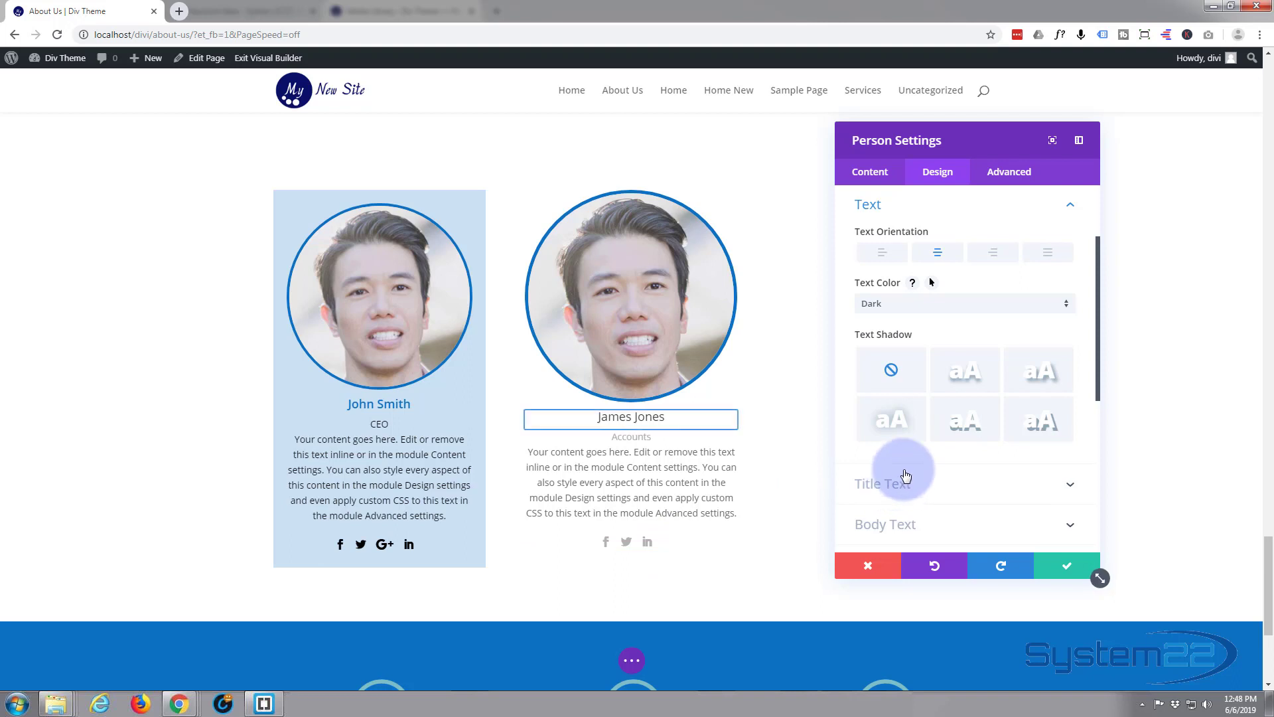
# Step: Set the body text colour to black, then return to the Title Text section
pyautogui.scroll(-2, 950, 408)
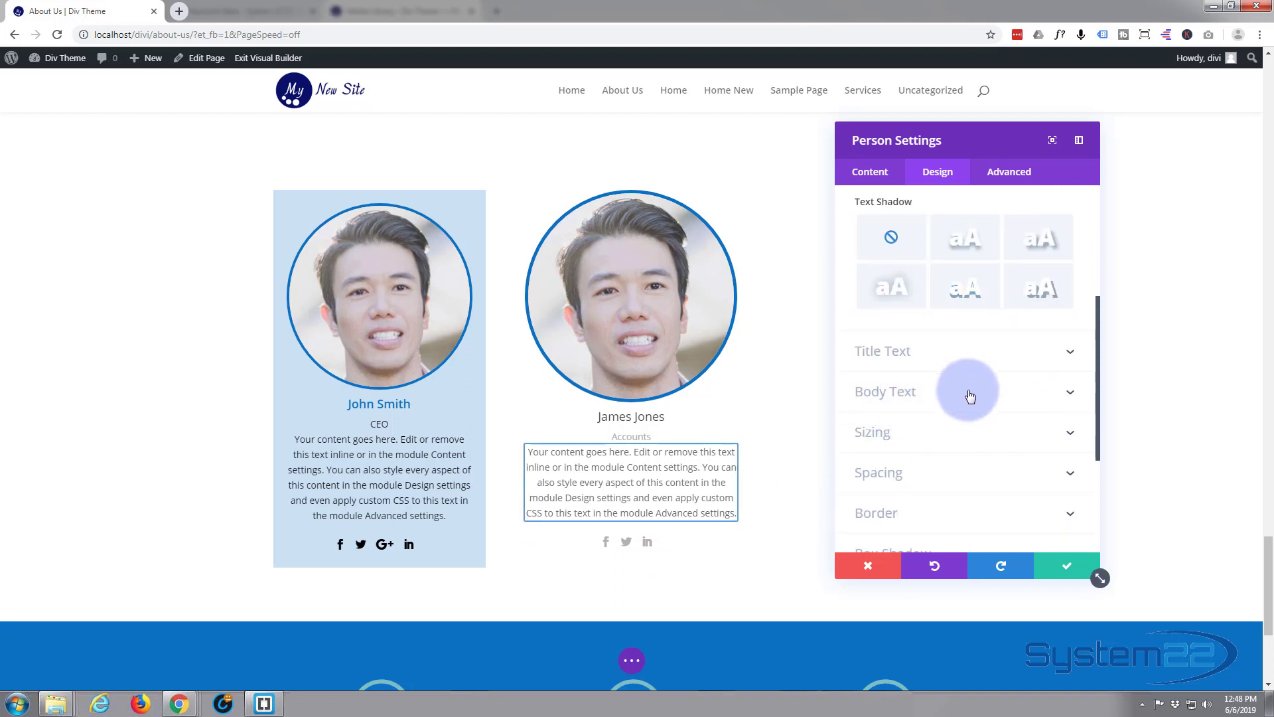
pyautogui.click(969, 392)
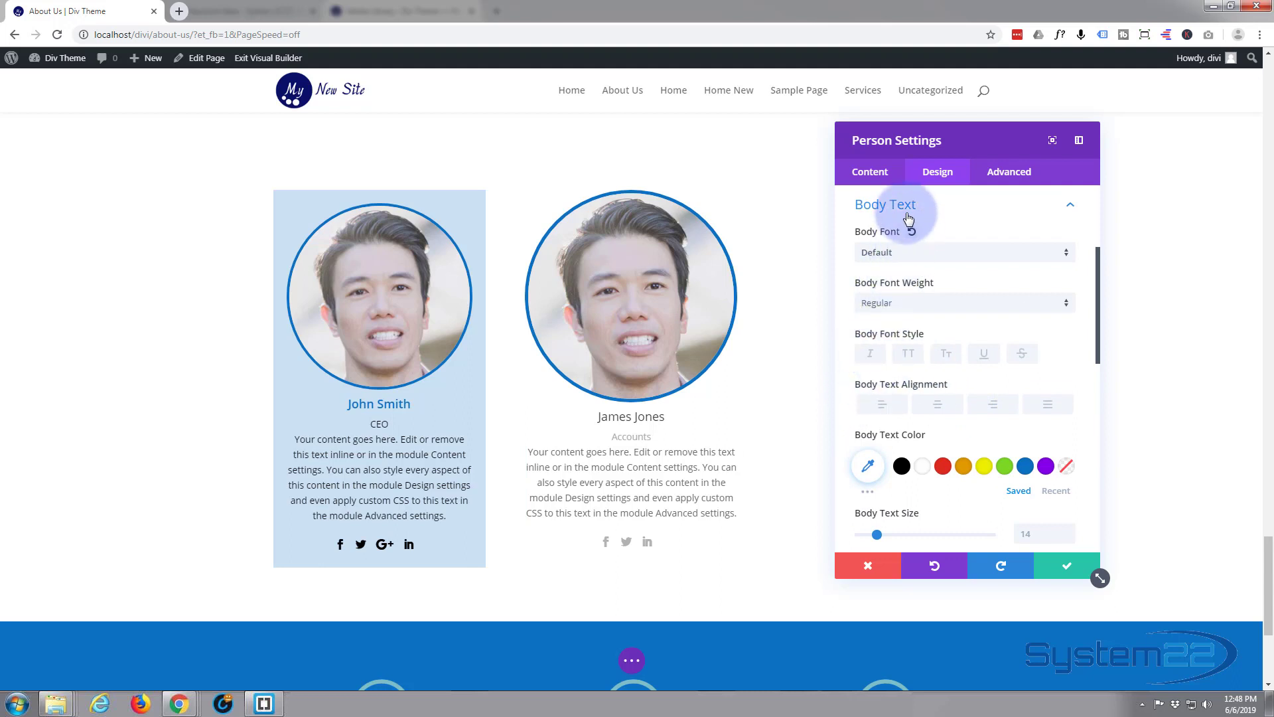
pyautogui.click(903, 466)
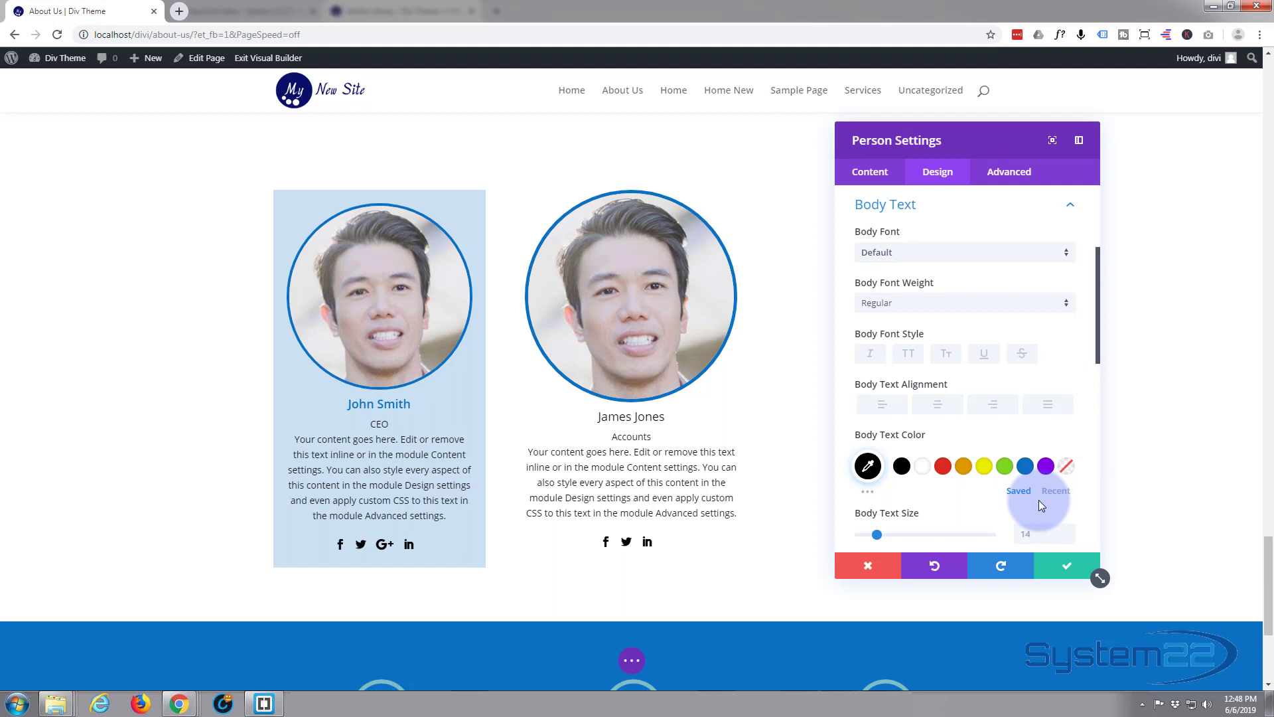
pyautogui.click(985, 212)
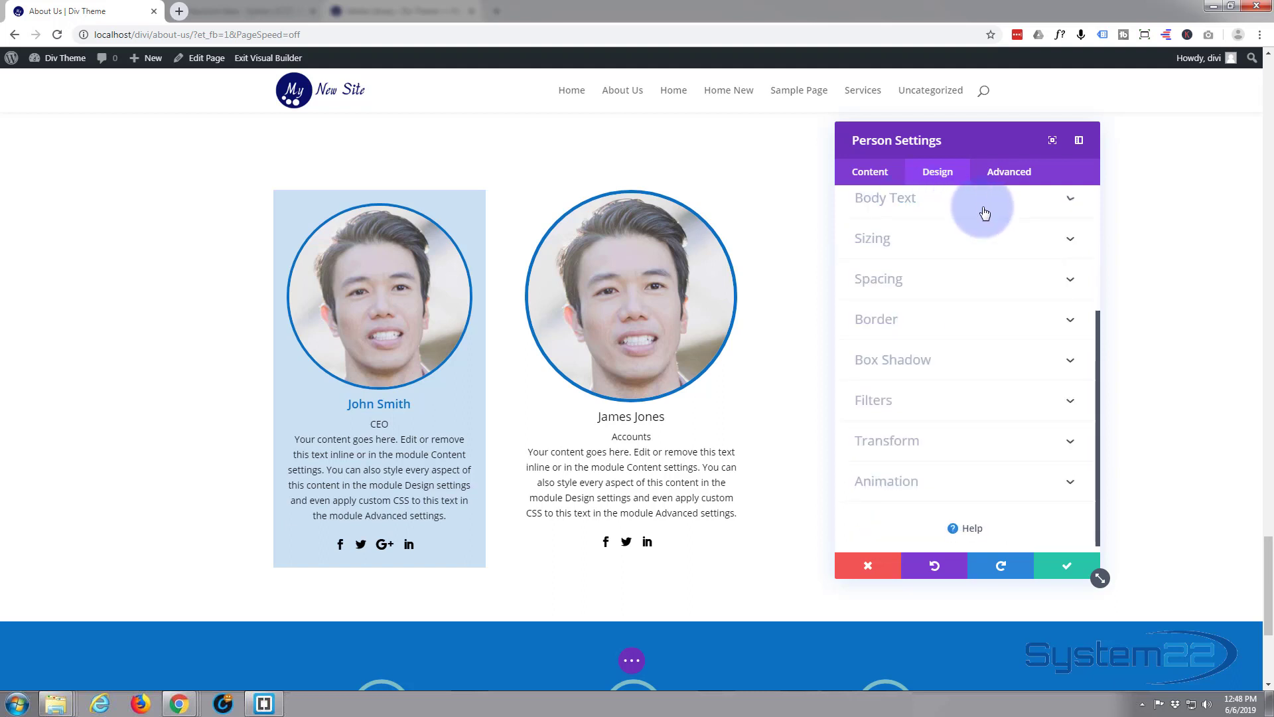
pyautogui.scroll(1, 959, 319)
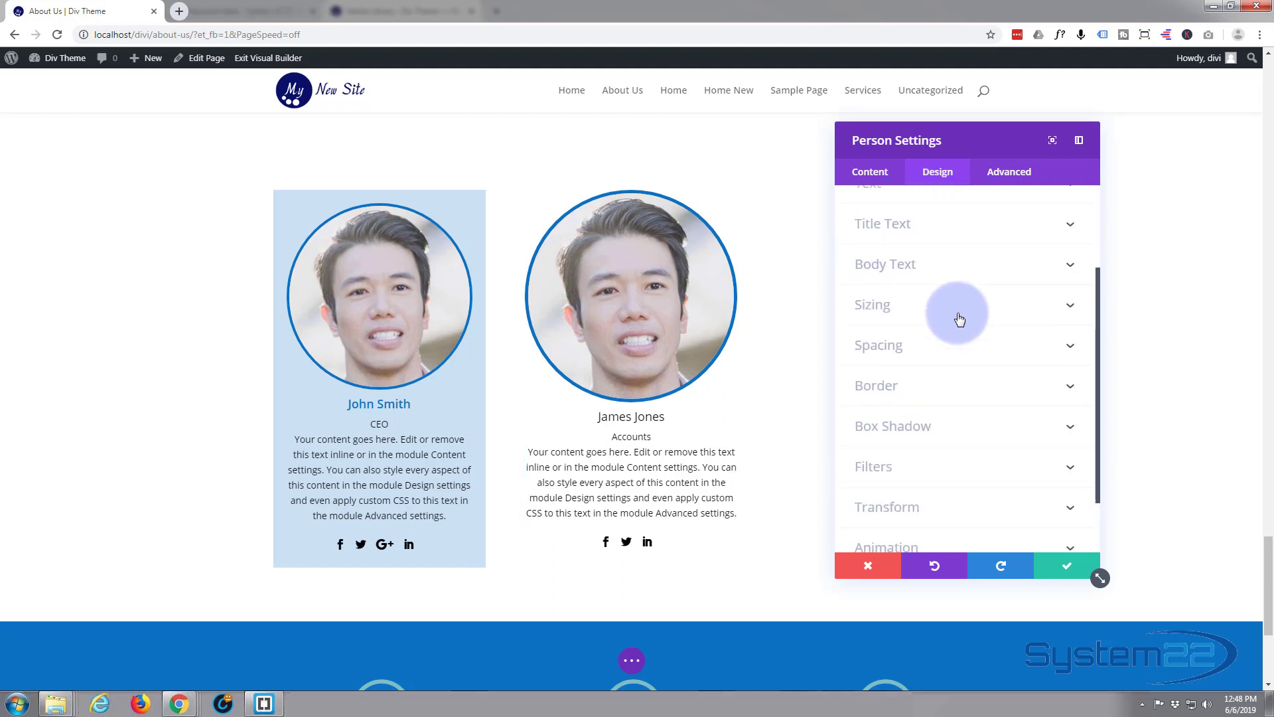
# Step: Expand the Title Text settings and browse the font list, keeping the default title font
pyautogui.click(915, 227)
pyautogui.click(611, 421)
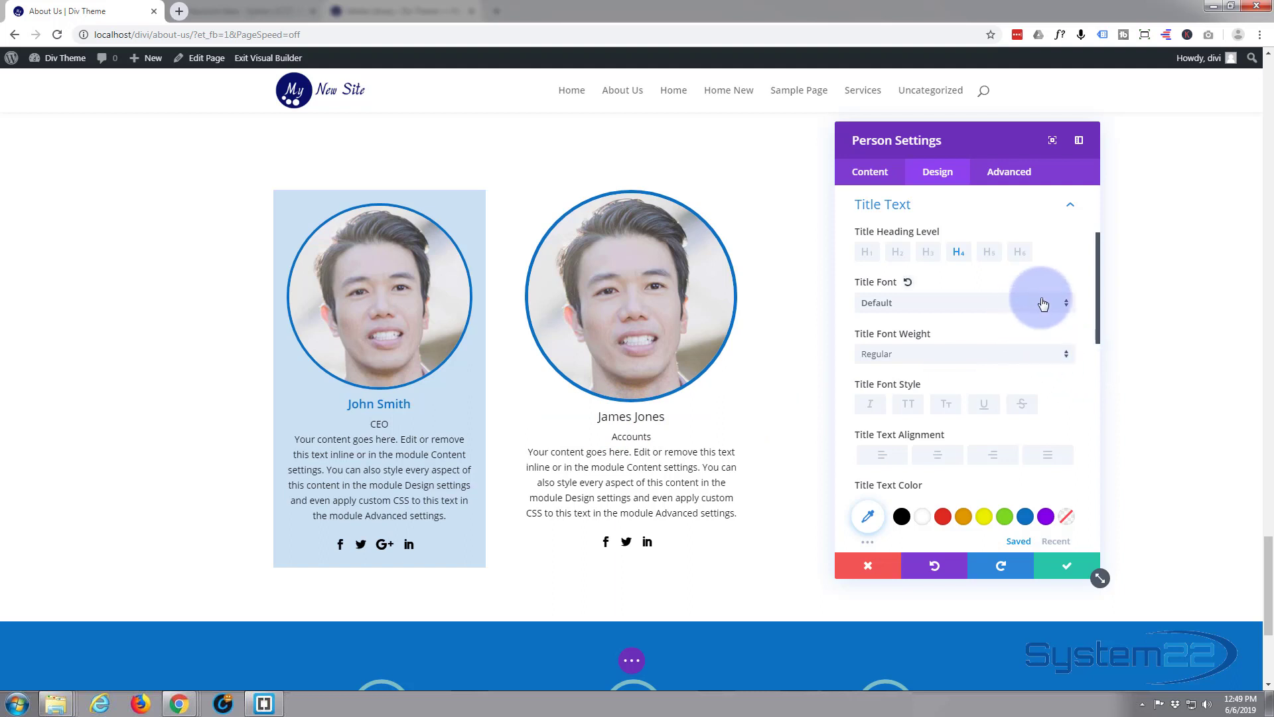
pyautogui.click(1009, 306)
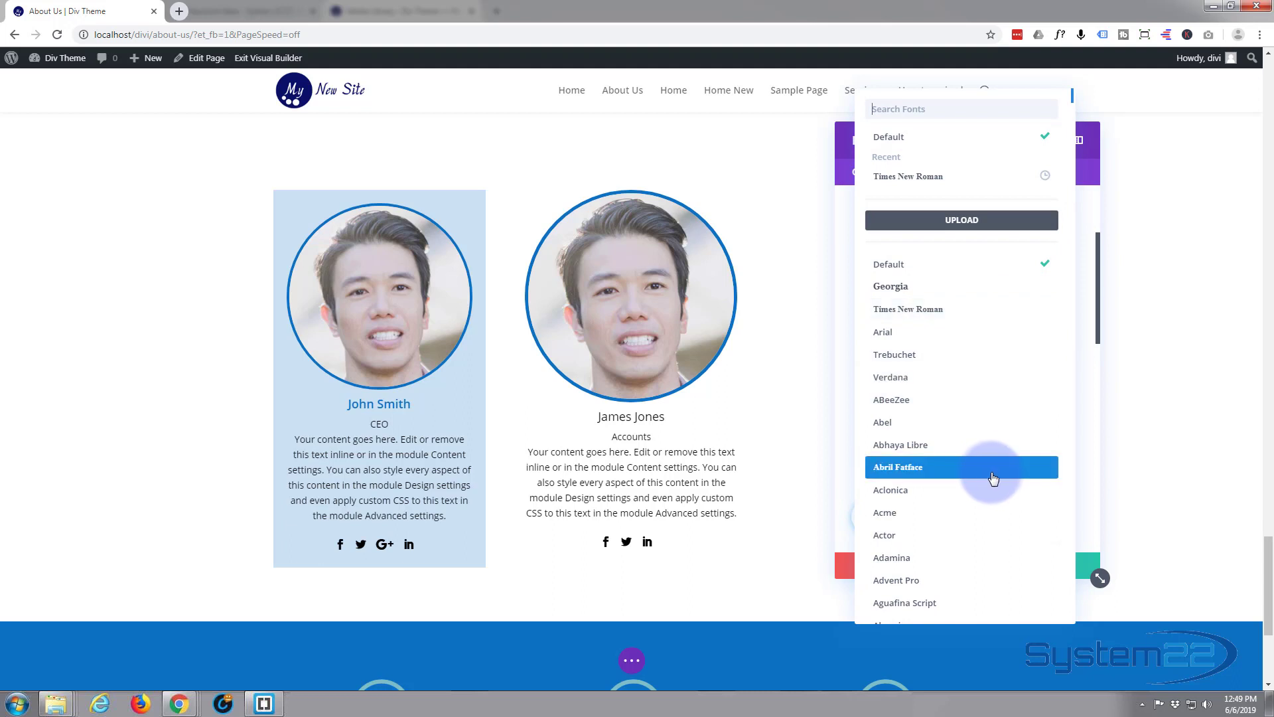
pyautogui.scroll(-2, 996, 474)
pyautogui.scroll(-6, 999, 480)
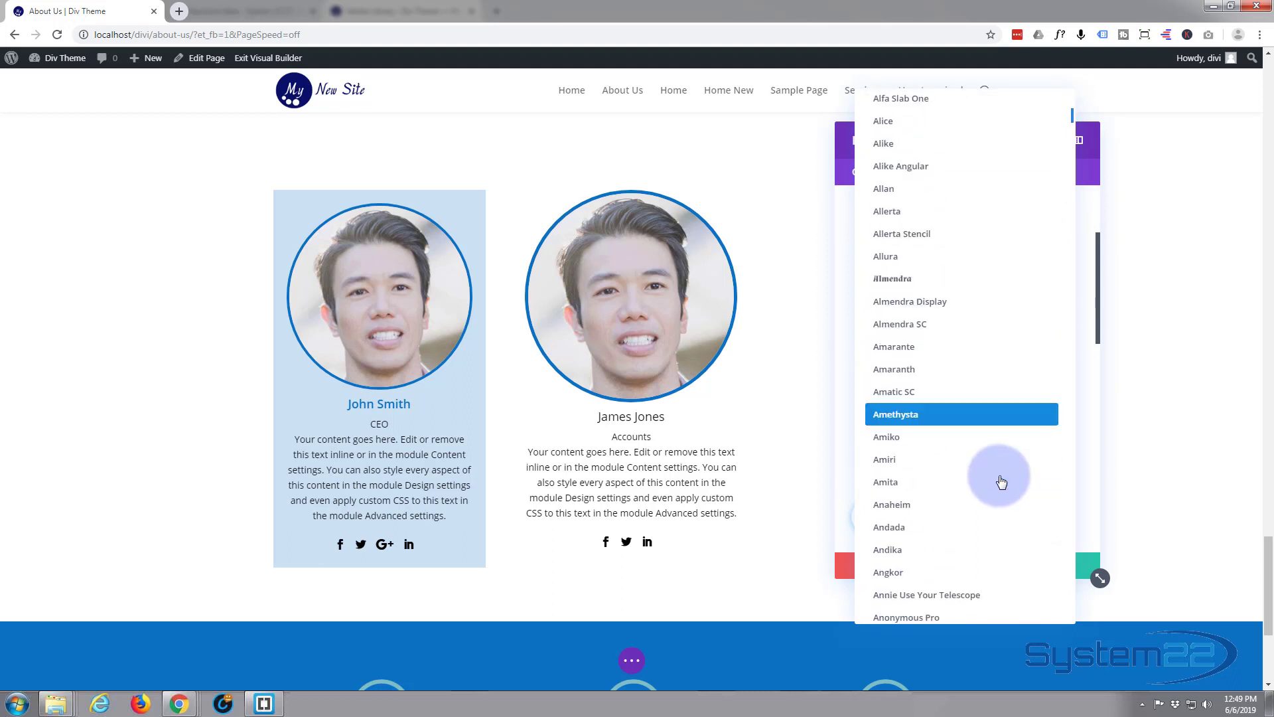
pyautogui.scroll(8, 1002, 480)
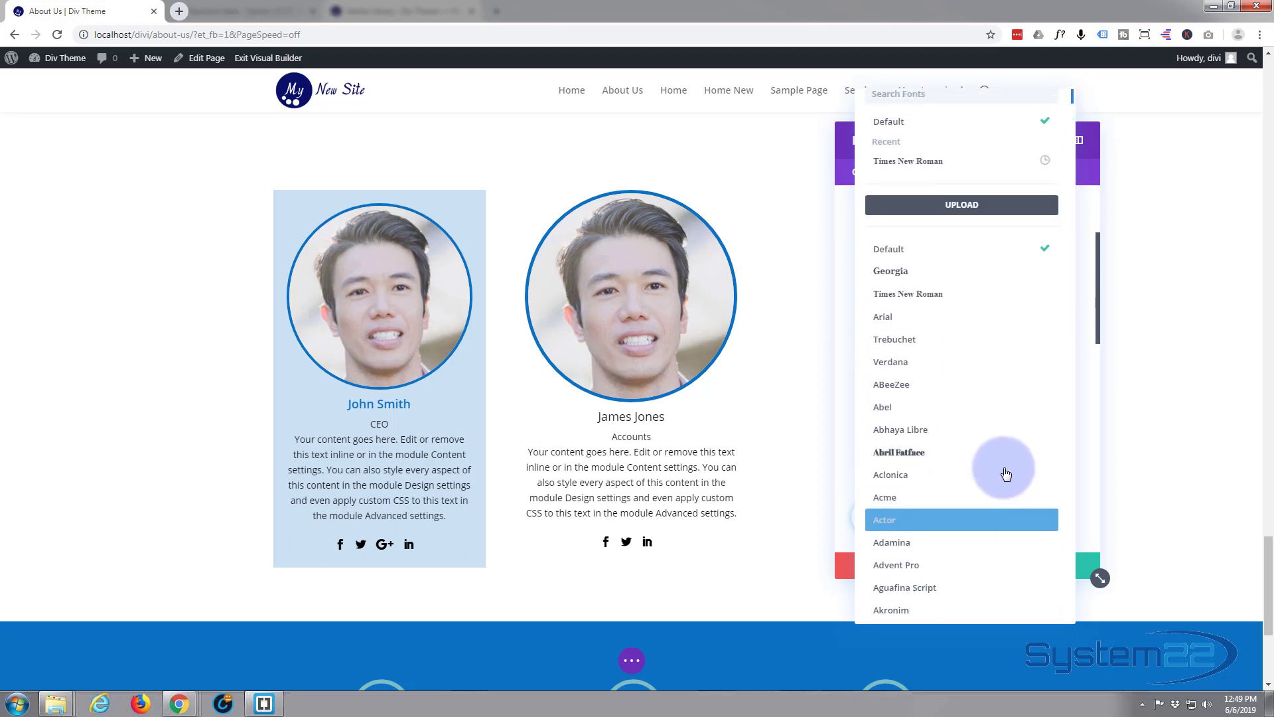
pyautogui.click(1194, 200)
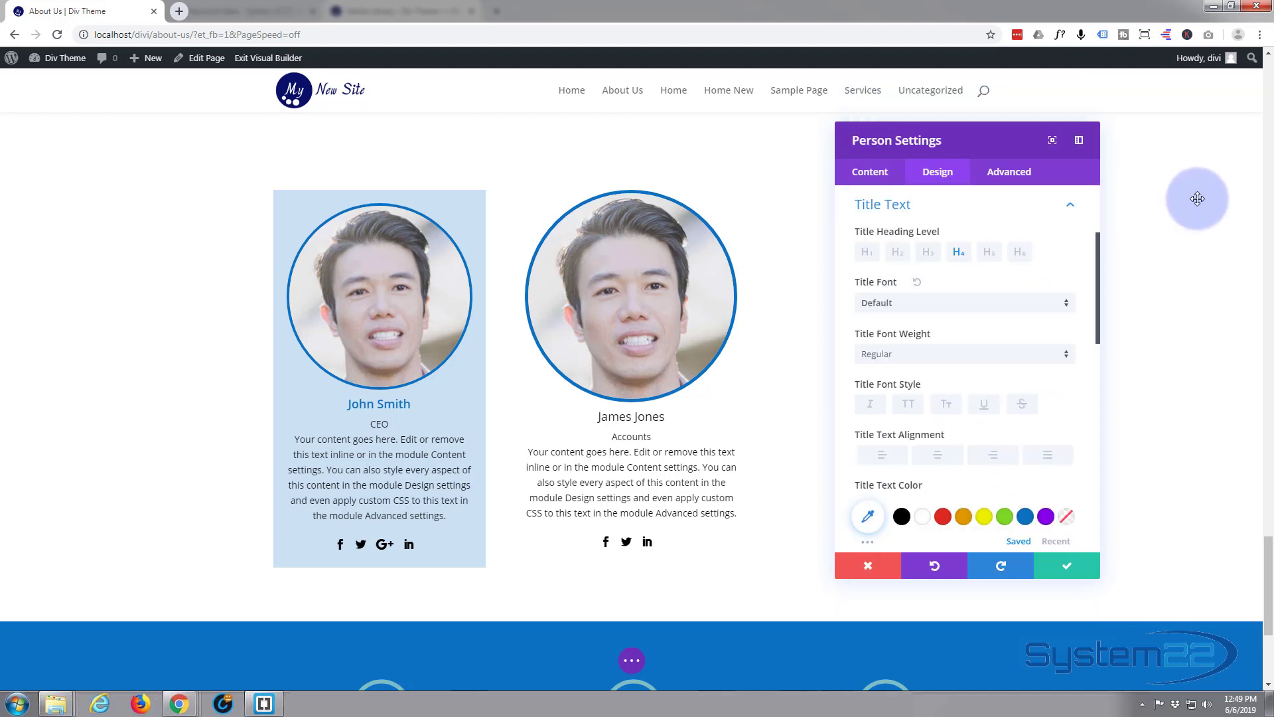
# Step: Make the James Jones title semi-bold and blue, and enlarge it to 21px
pyautogui.click(1067, 359)
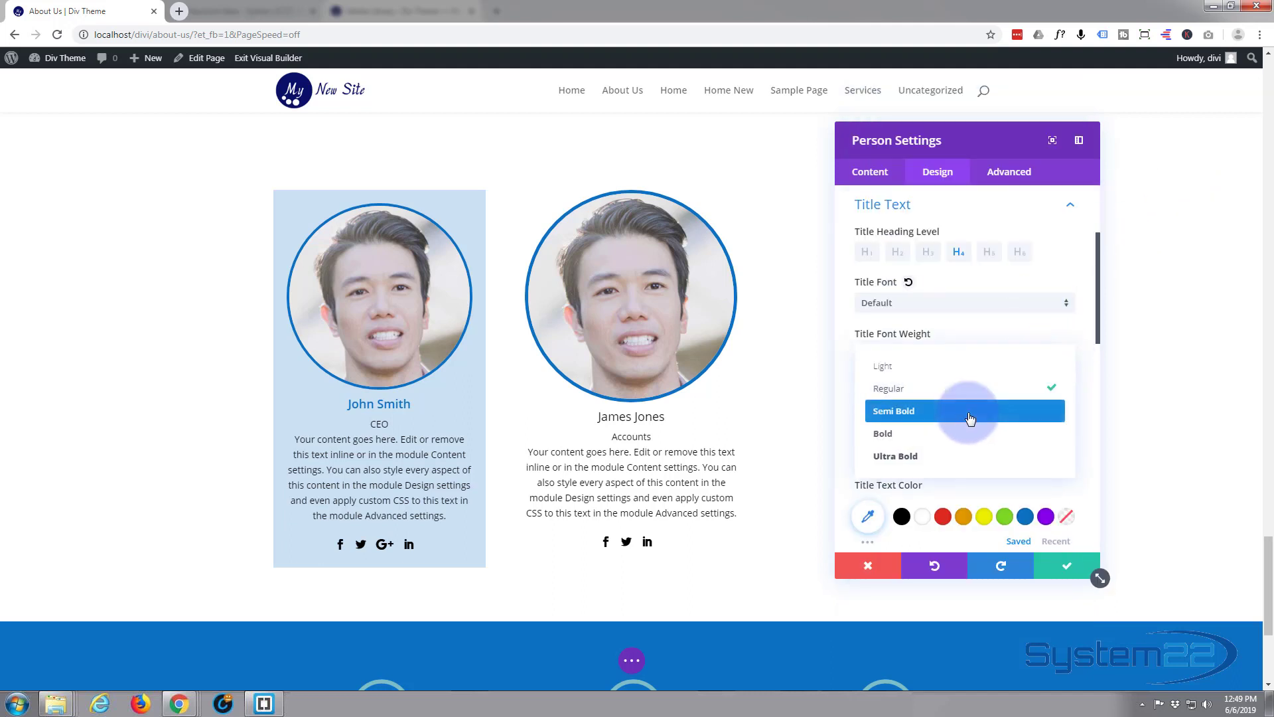
pyautogui.click(970, 414)
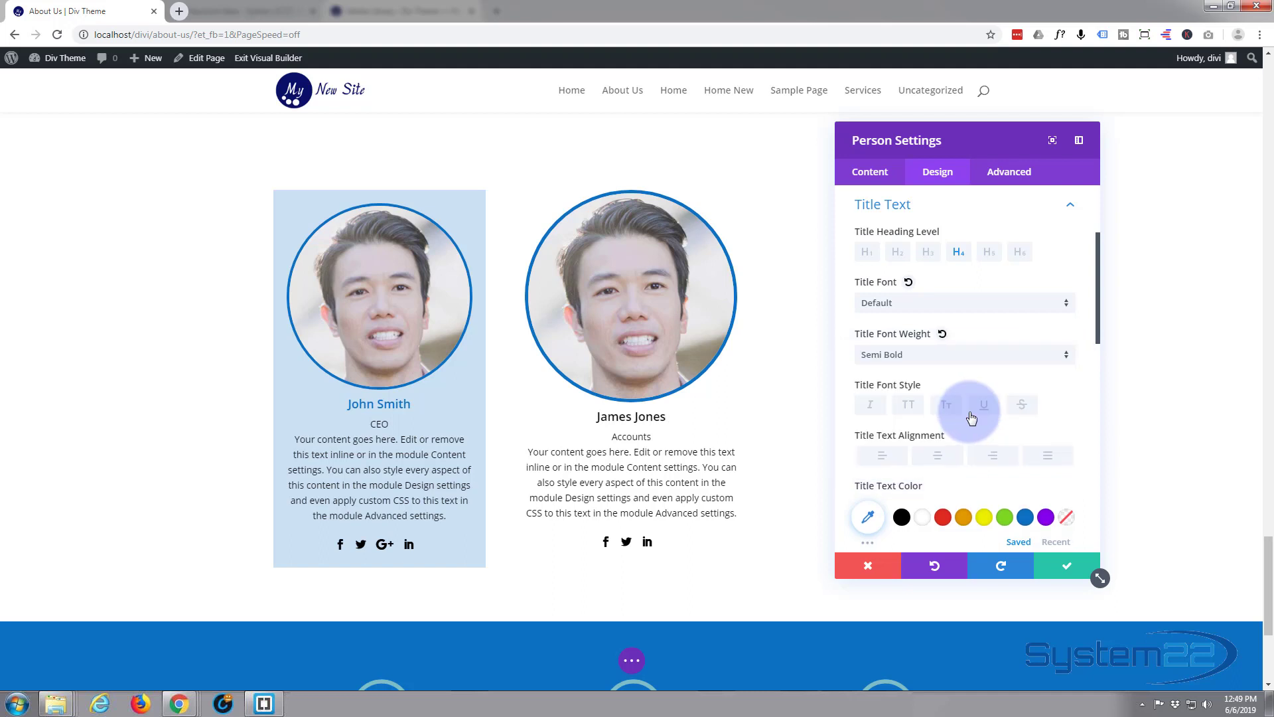
pyautogui.click(1025, 517)
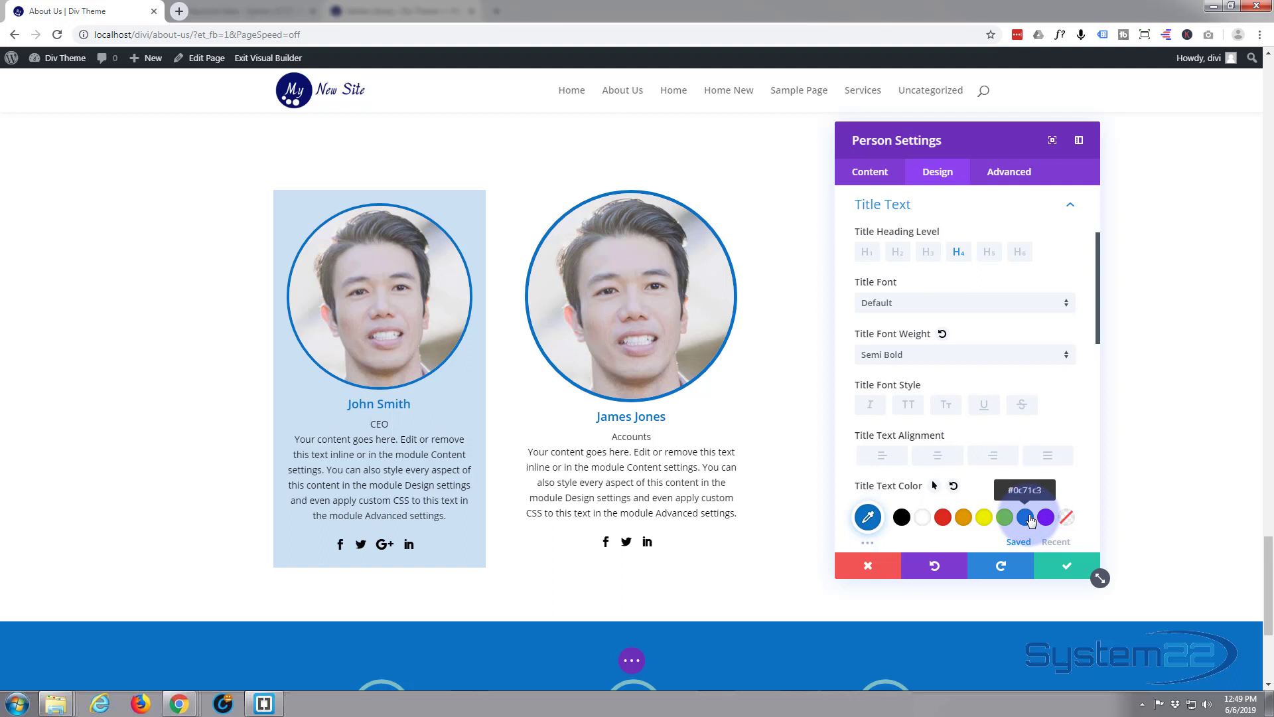
pyautogui.scroll(-3, 958, 478)
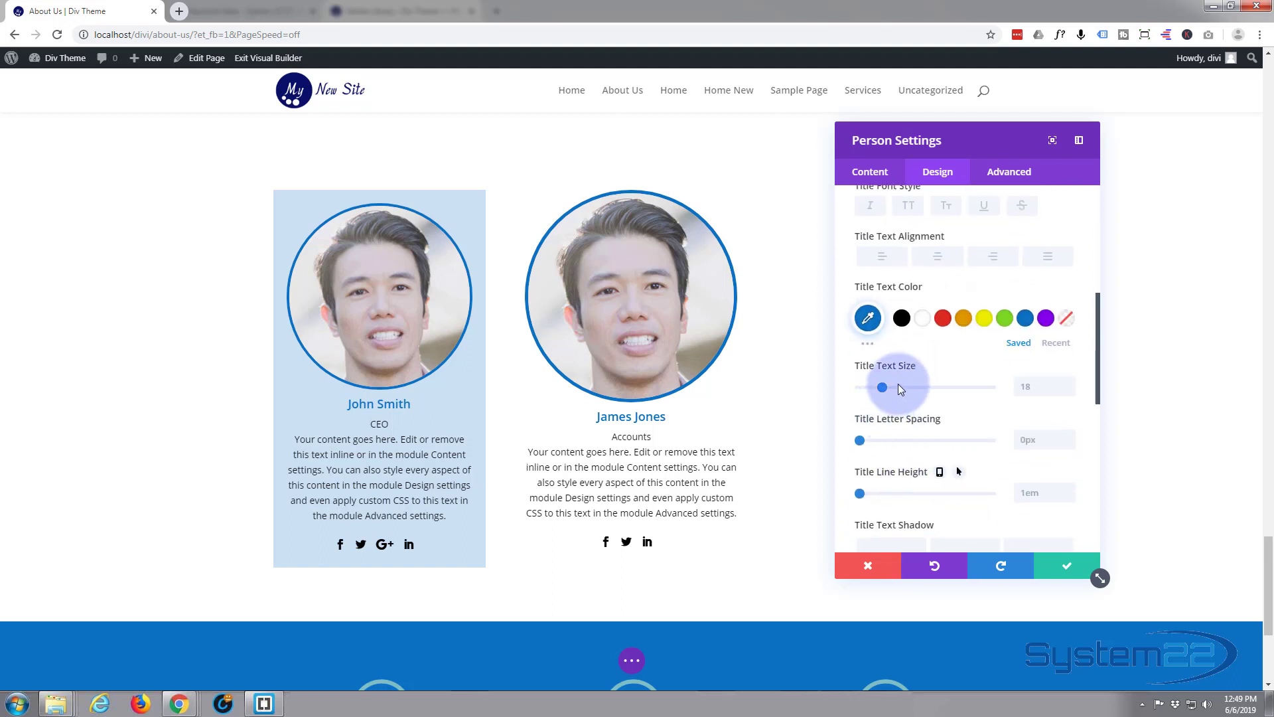
pyautogui.moveTo(882, 386); pyautogui.dragTo(886, 384)
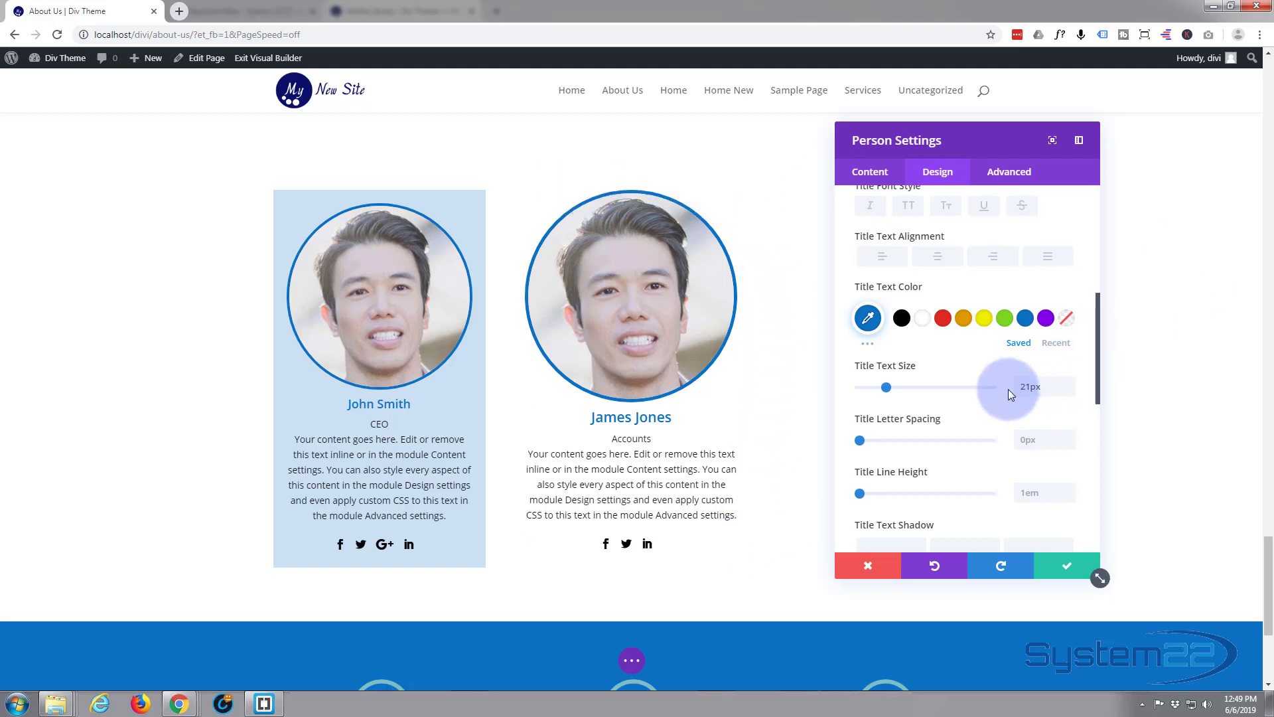
pyautogui.scroll(2, 1002, 384)
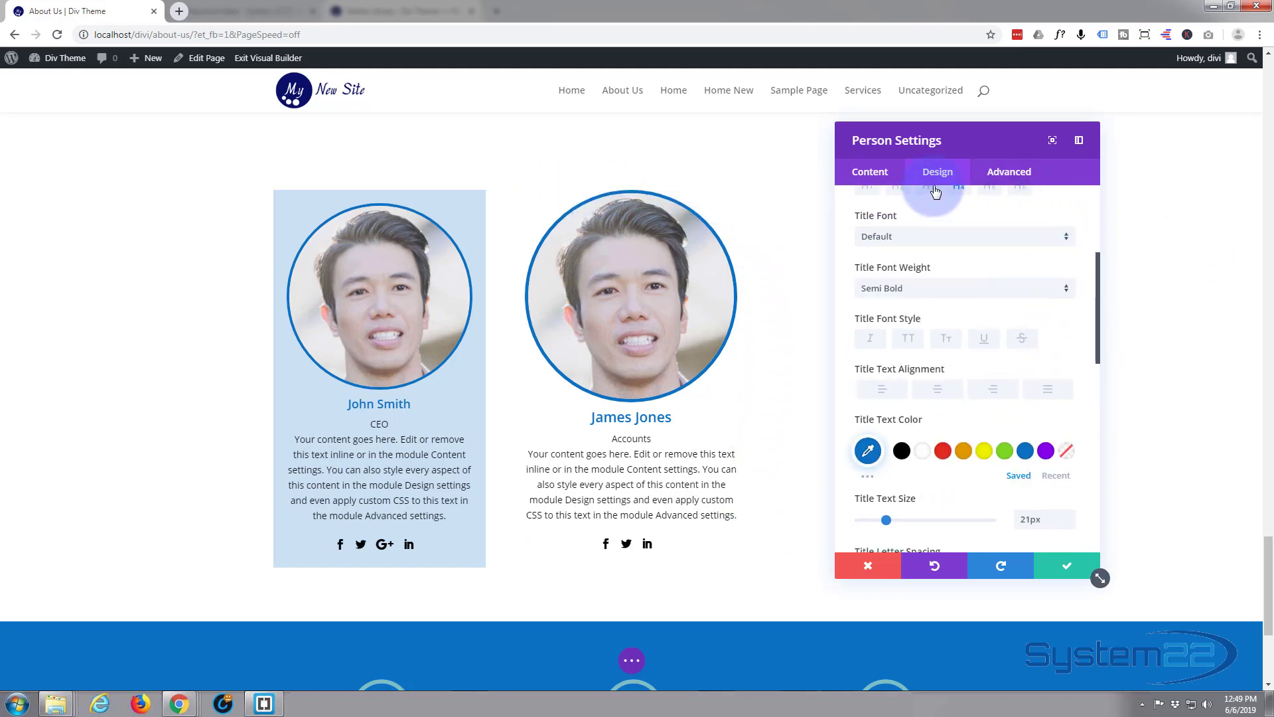
# Step: Add a blue background colour to the card and lower its opacity to rgba(12,113,195,0.23)
pyautogui.click(879, 174)
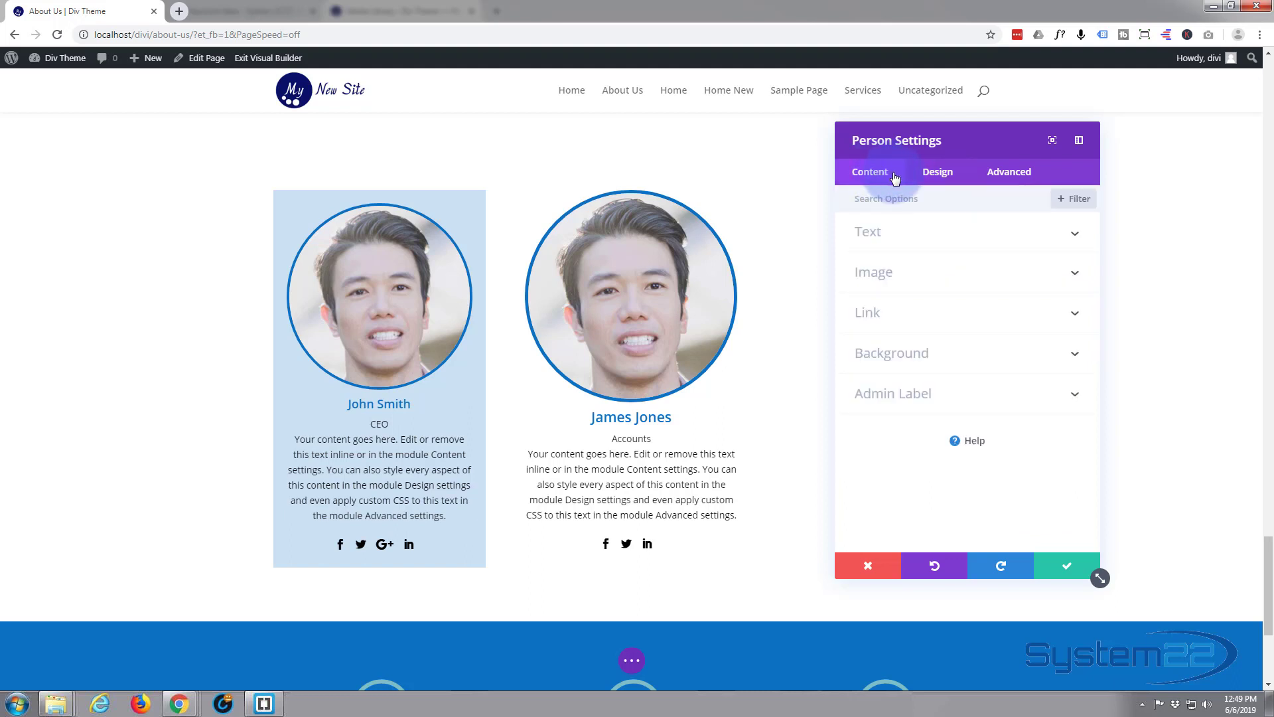
pyautogui.click(971, 359)
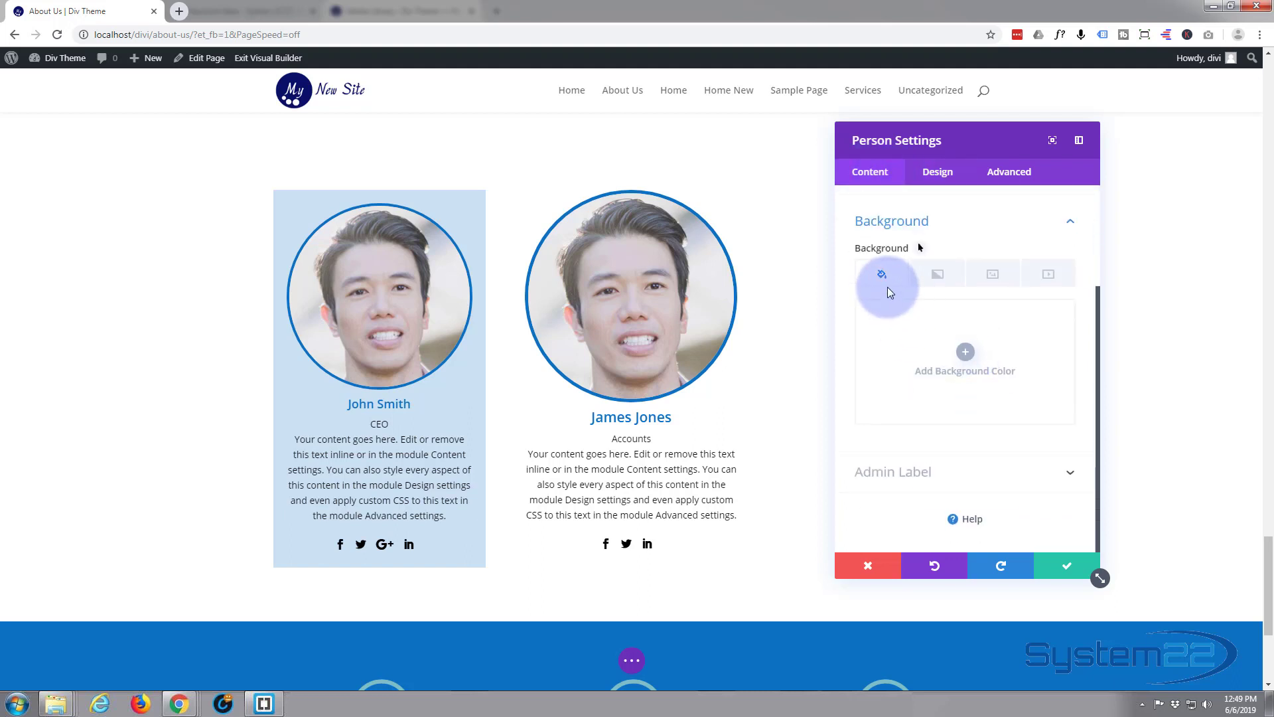
pyautogui.click(951, 279)
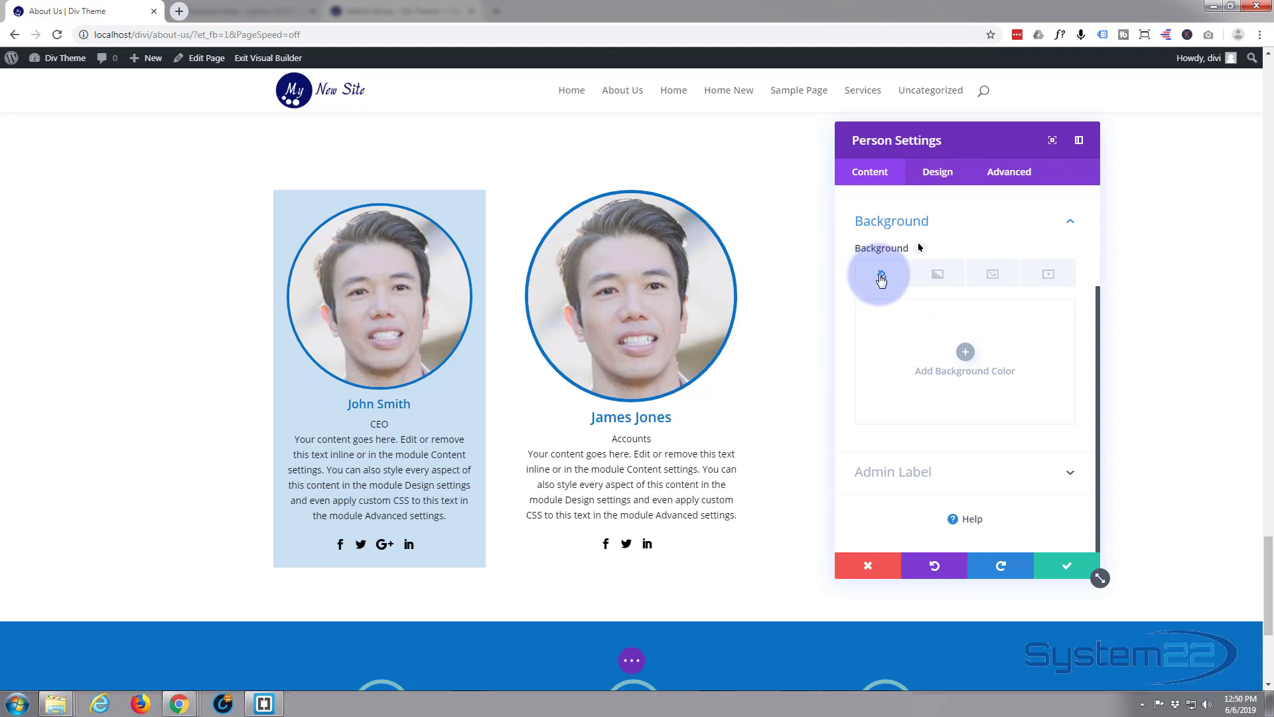
pyautogui.click(966, 353)
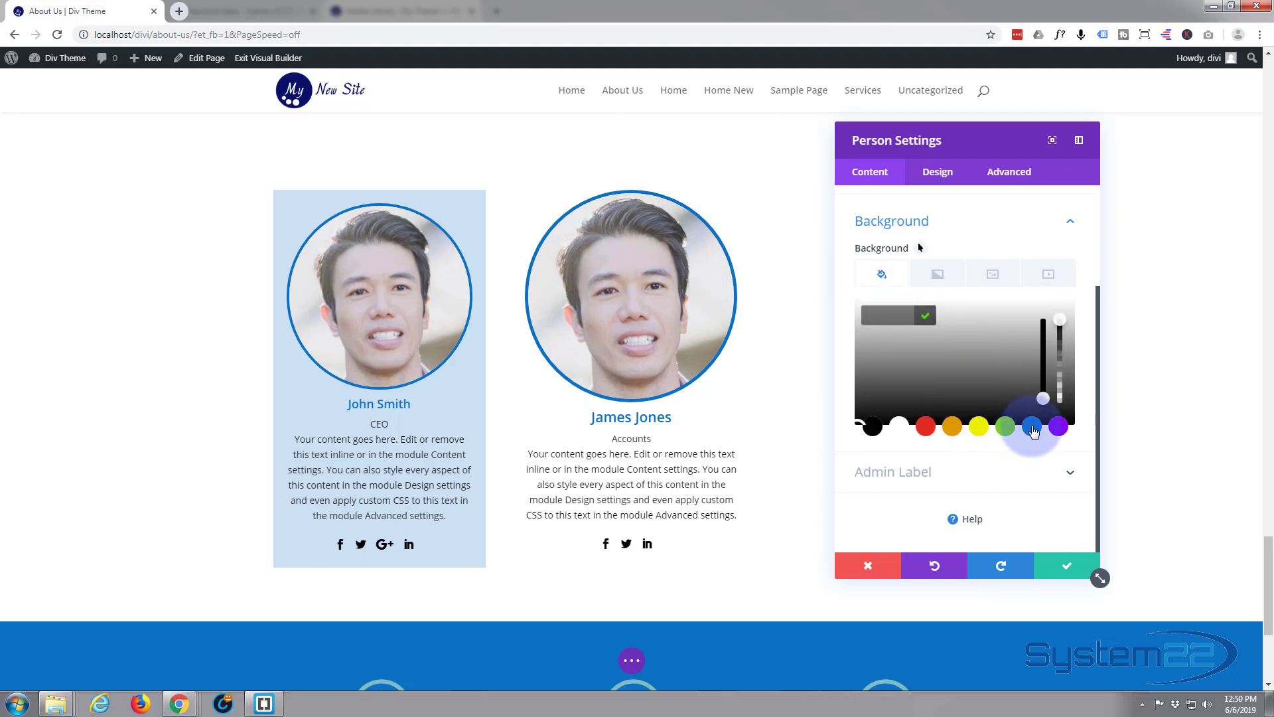
pyautogui.click(1032, 428)
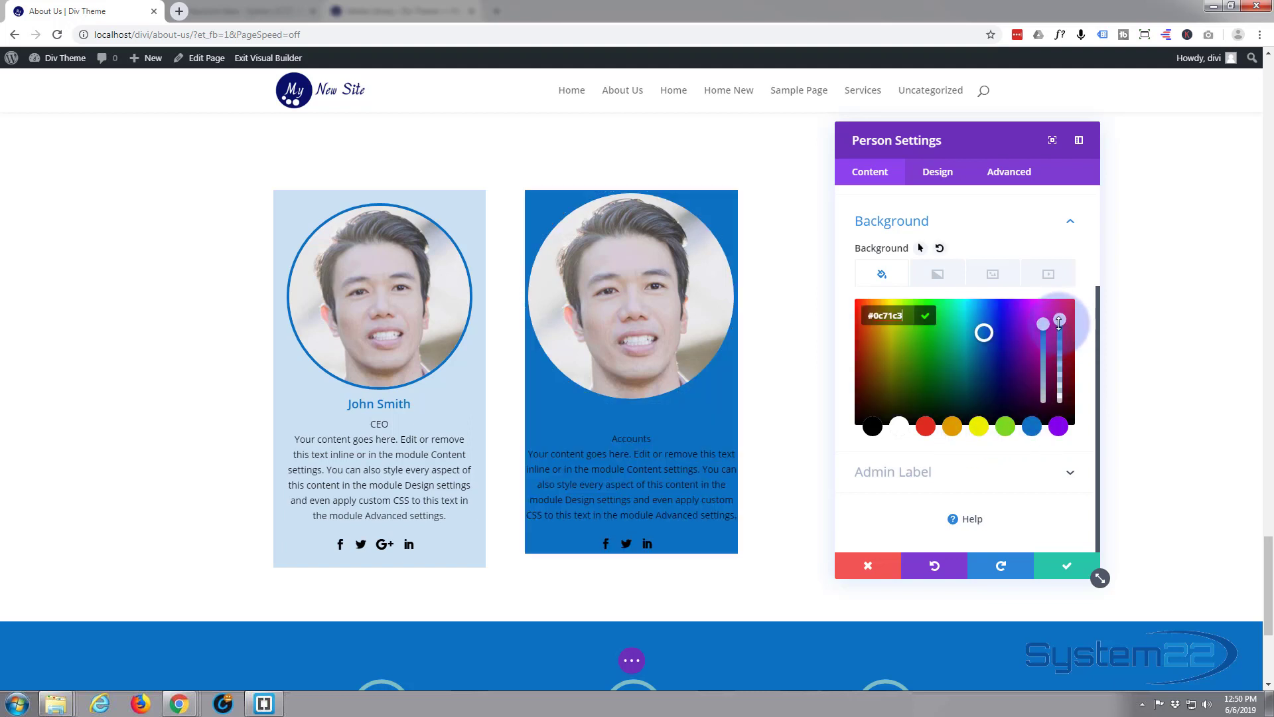
pyautogui.moveTo(1060, 320); pyautogui.dragTo(1070, 394)
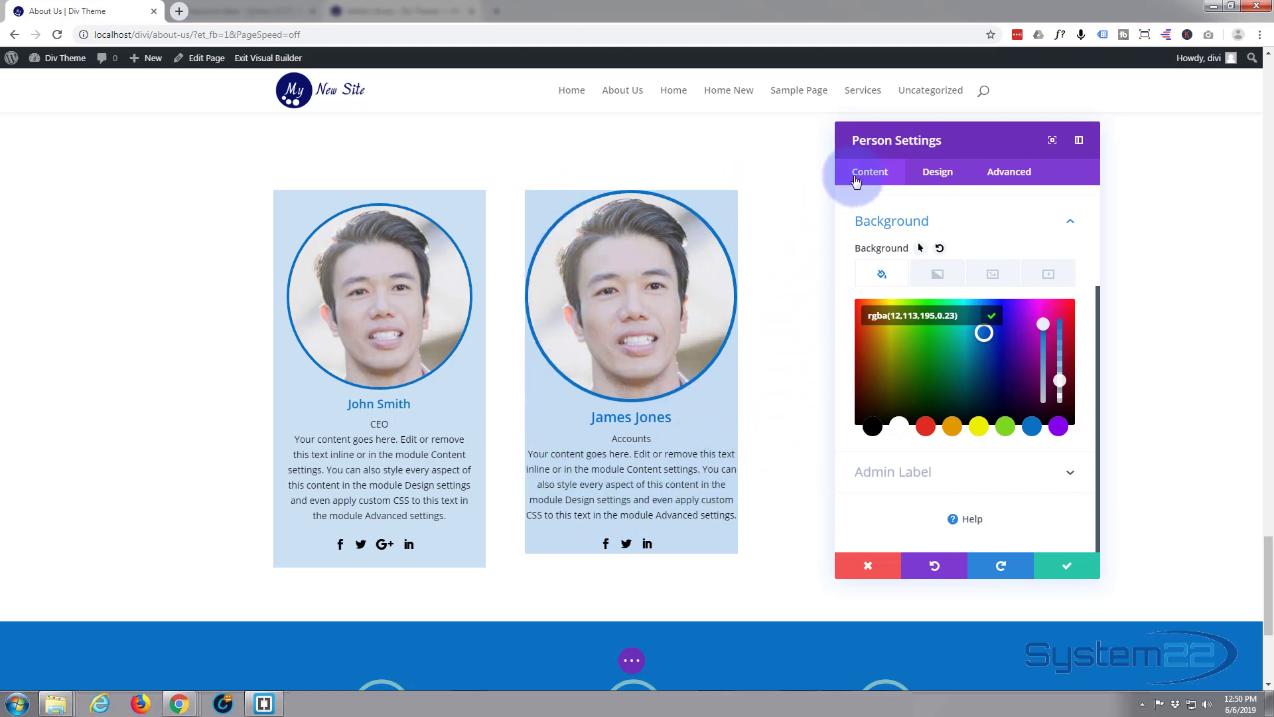
# Step: Enter 25px in the top and left Custom Padding fields, with bottom and right linked
pyautogui.click(937, 174)
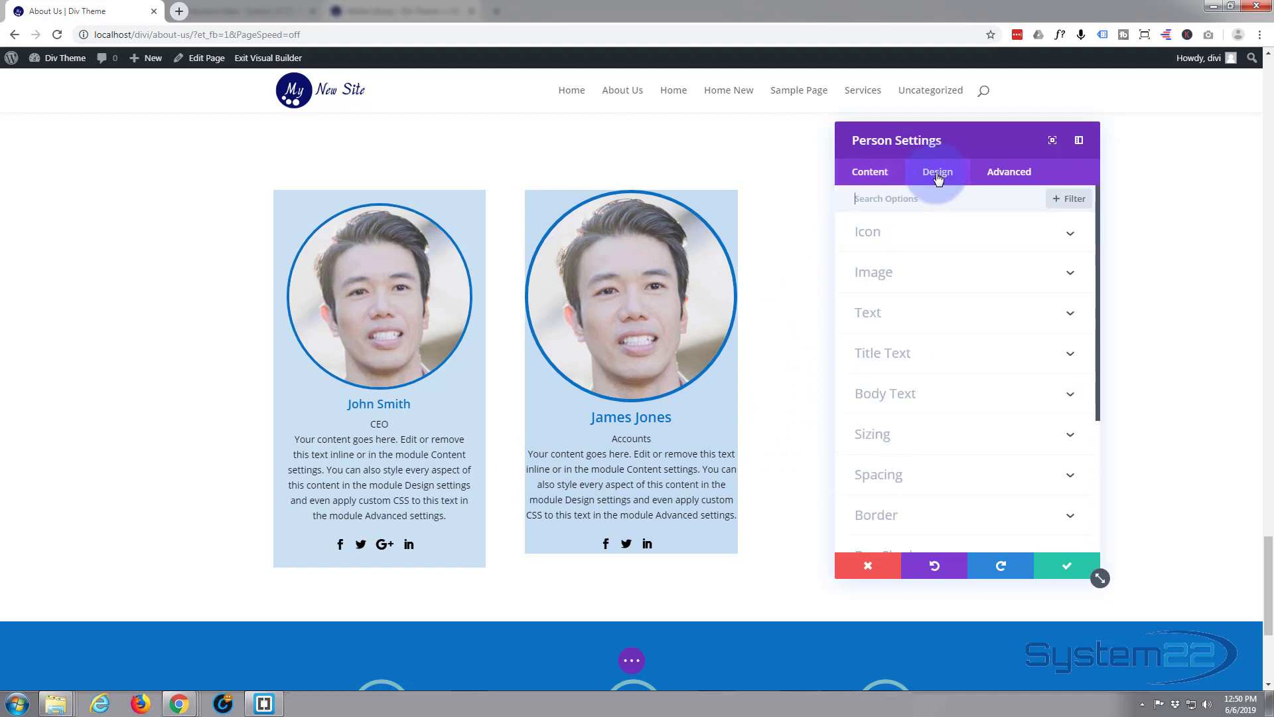
pyautogui.click(950, 487)
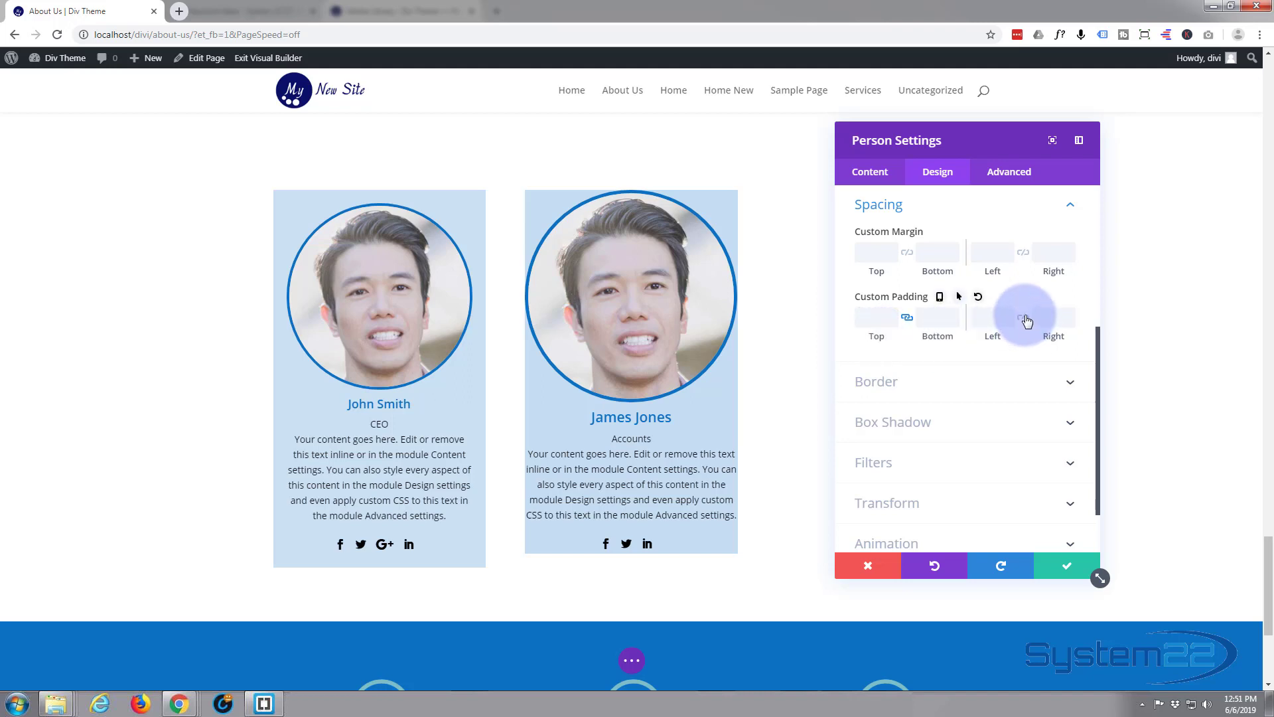
pyautogui.click(862, 319)
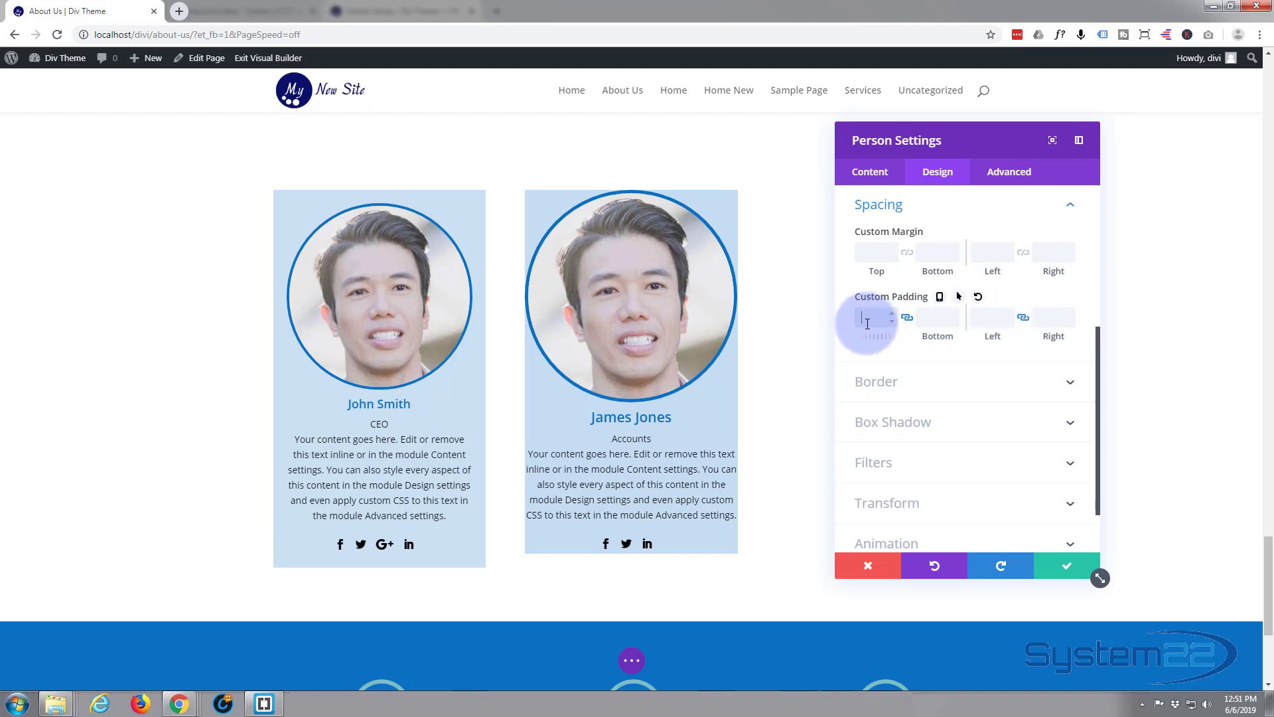
pyautogui.write('25px')
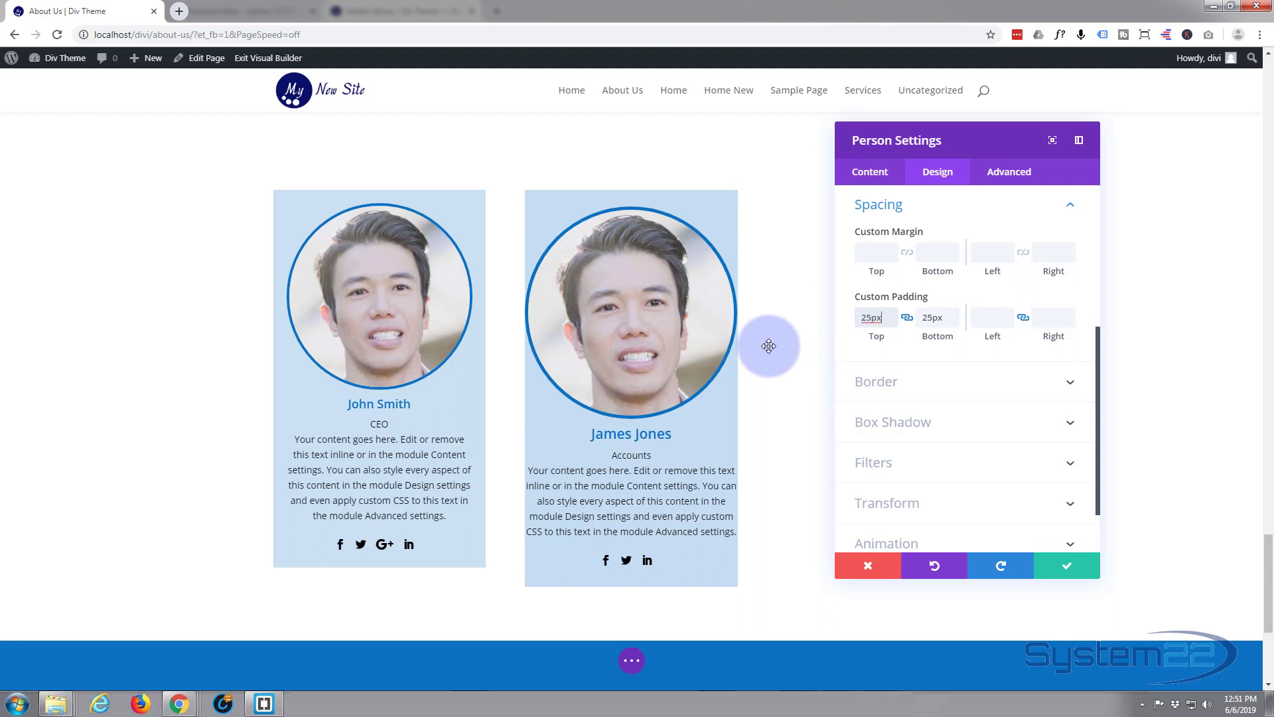
pyautogui.moveTo(651, 194)
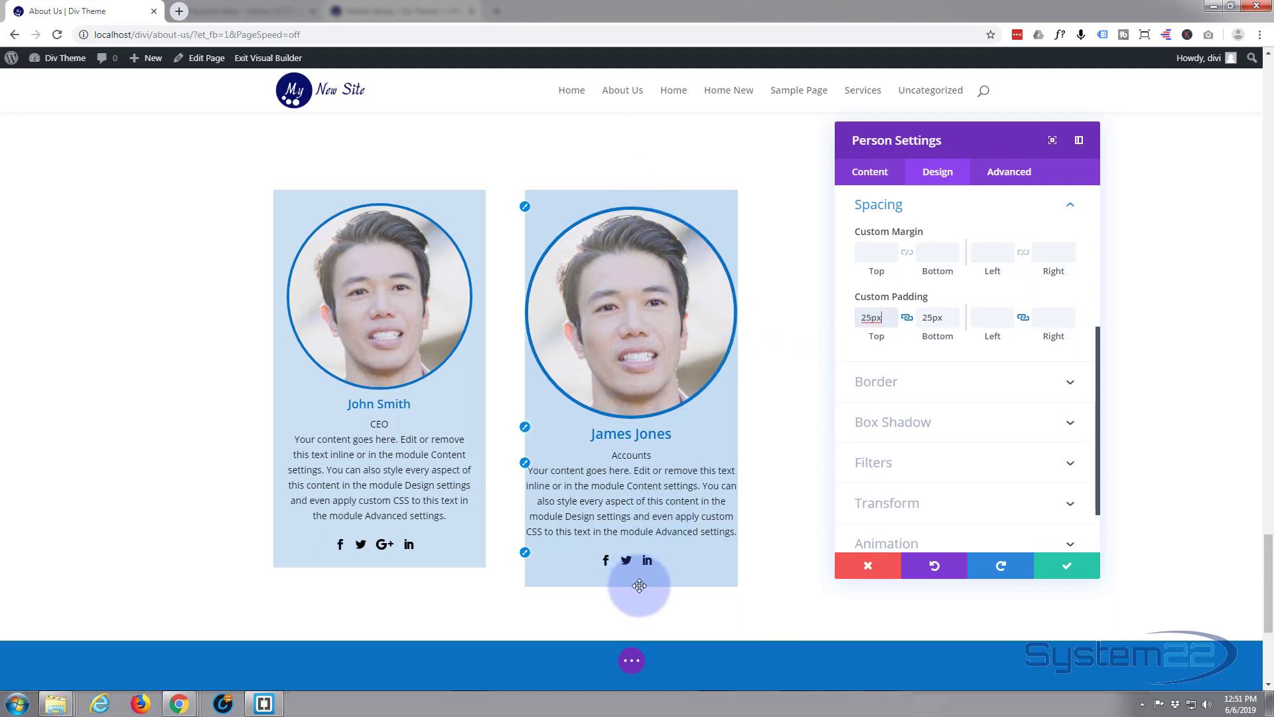
pyautogui.click(995, 318)
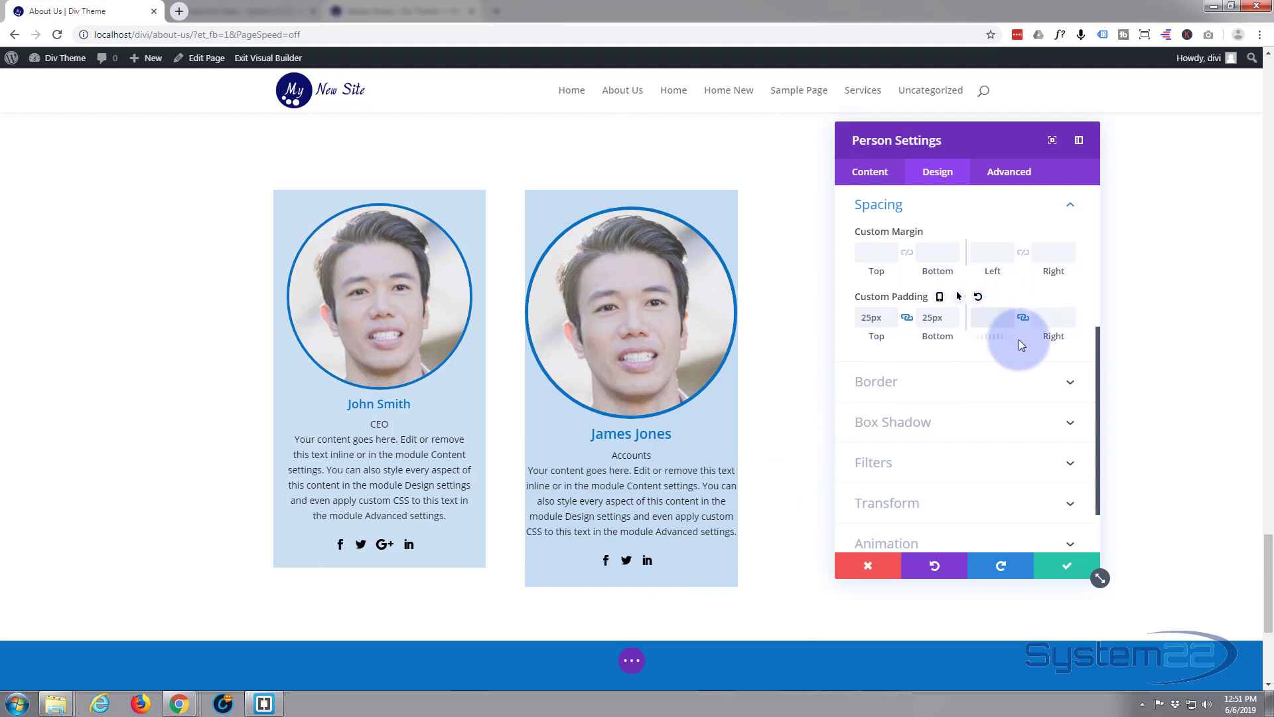
pyautogui.write('25px')
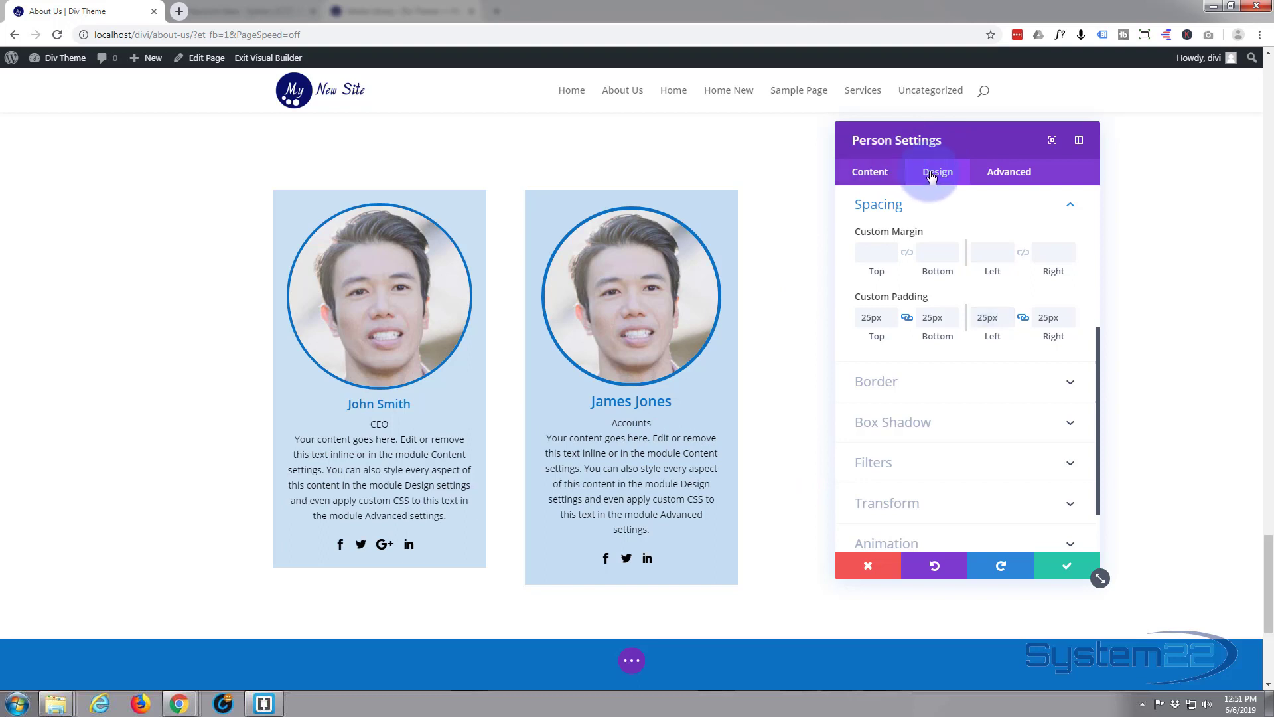
# Step: Try several box shadow presets, then settle on the soft 0px/12px/18px-blur shadow below the card
pyautogui.click(953, 425)
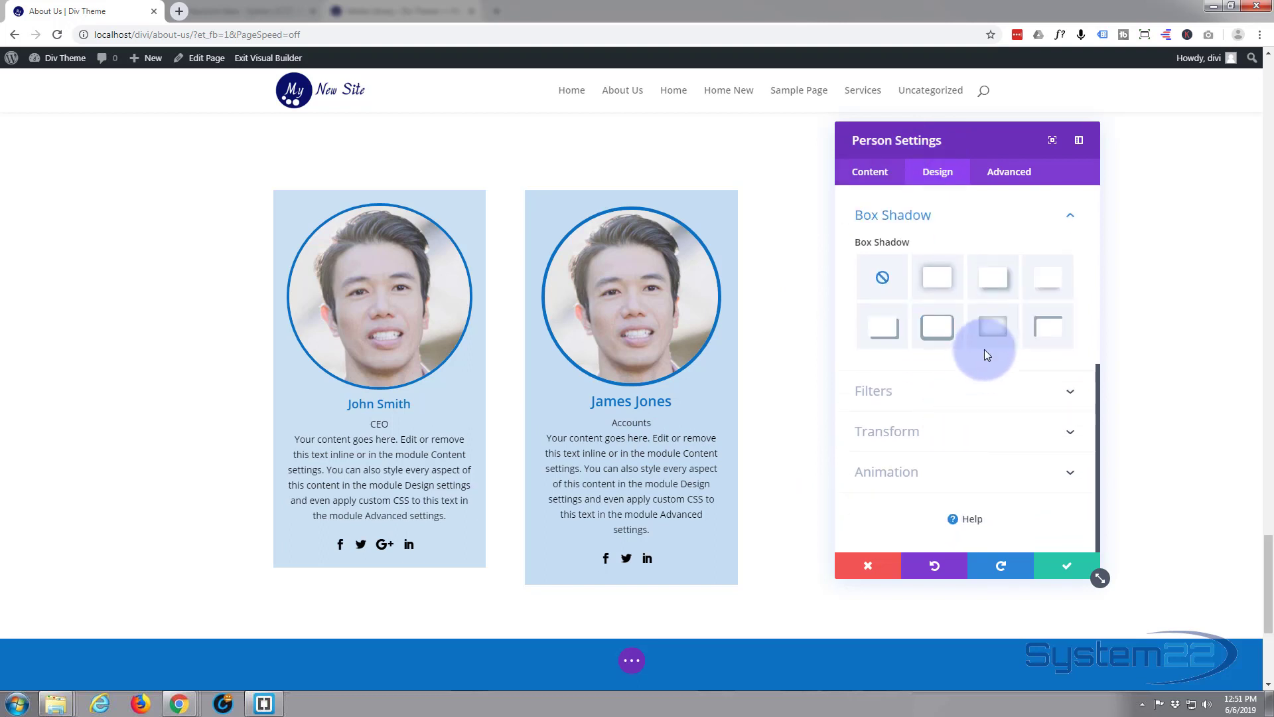
pyautogui.click(995, 287)
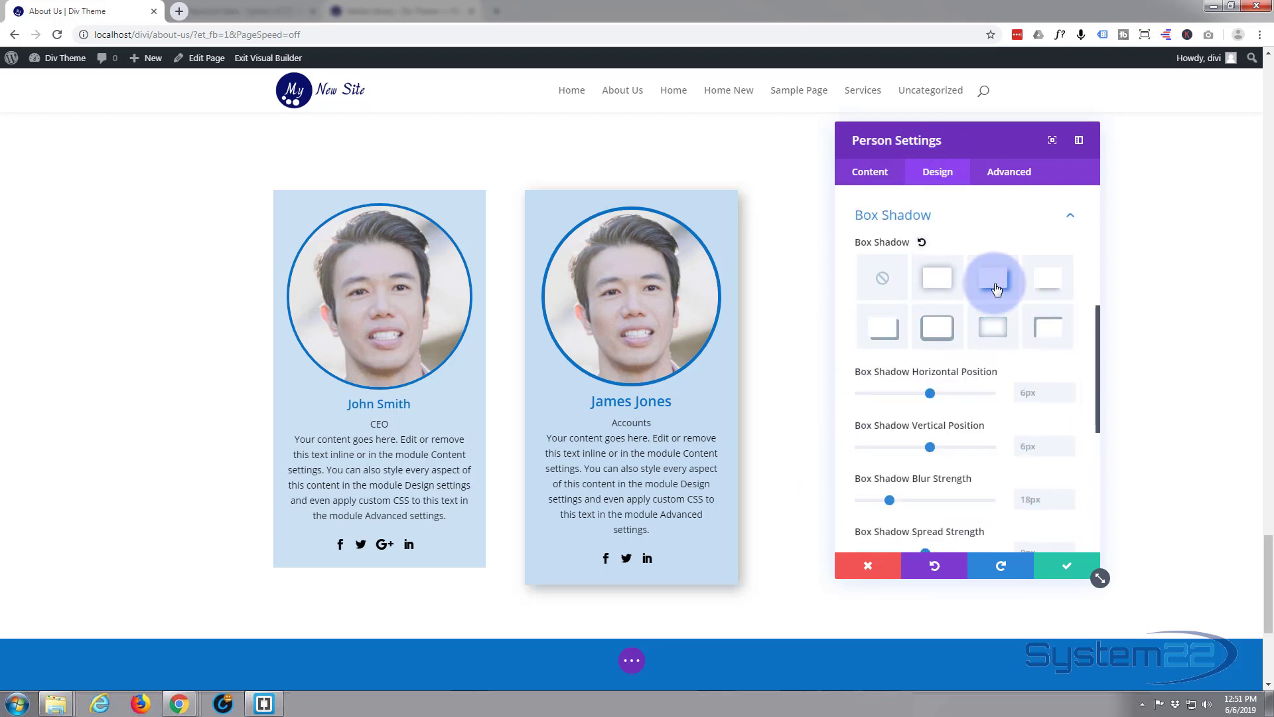
pyautogui.click(1048, 287)
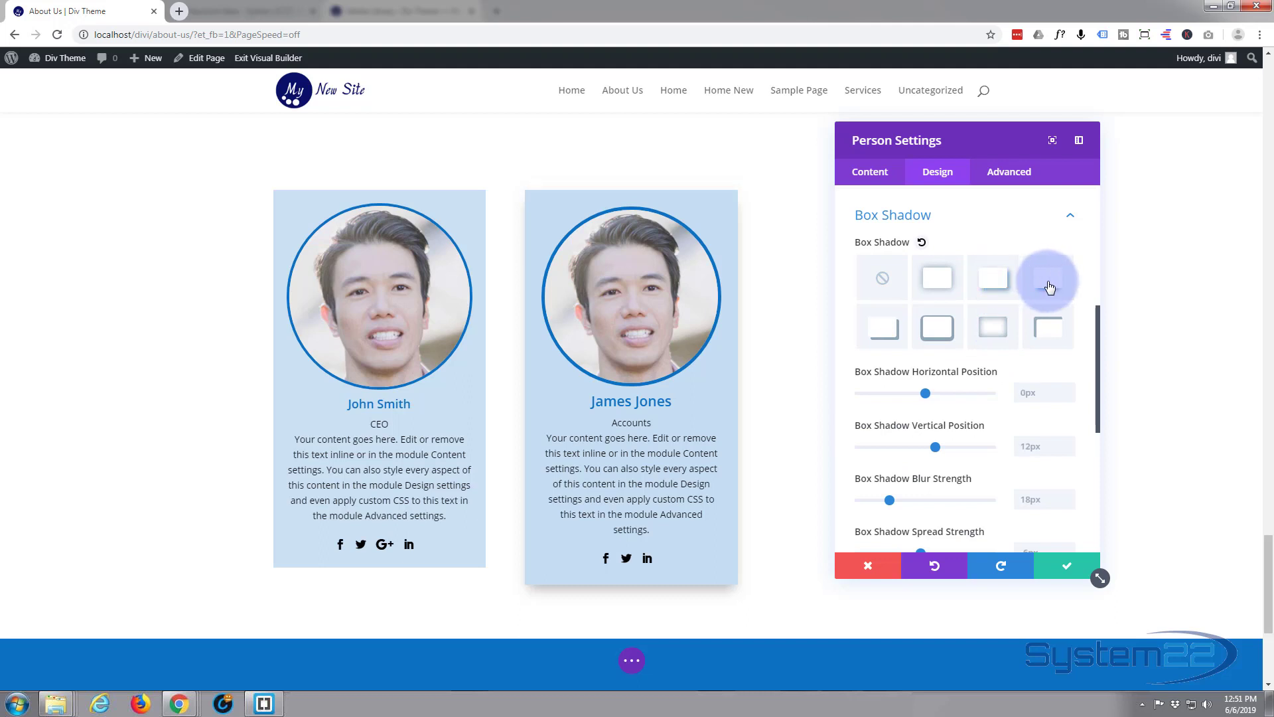
pyautogui.click(938, 282)
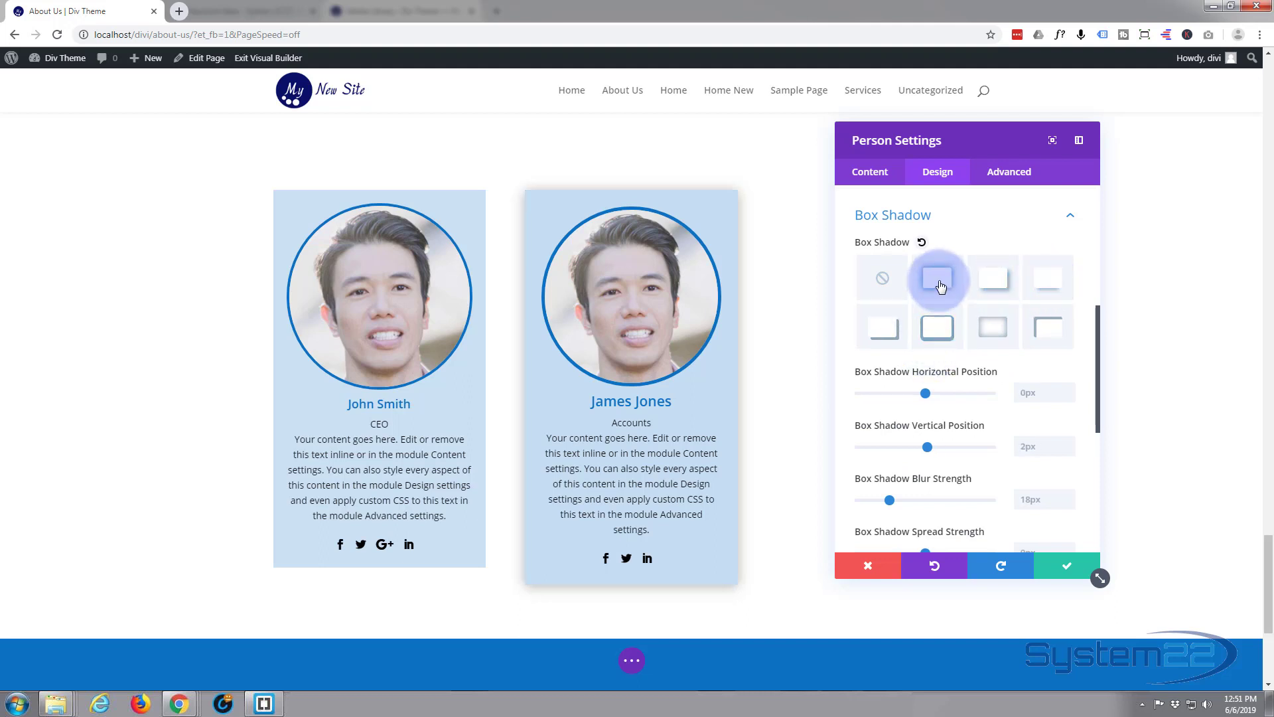
pyautogui.click(892, 335)
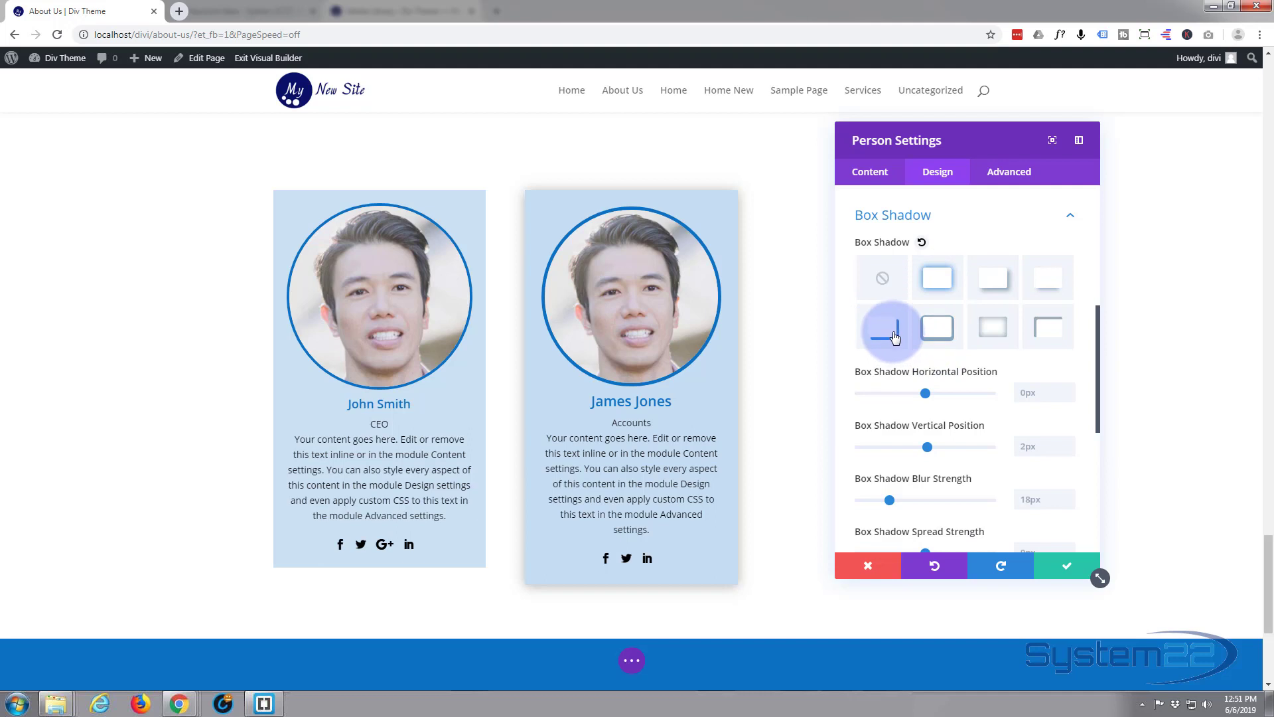
pyautogui.click(1000, 286)
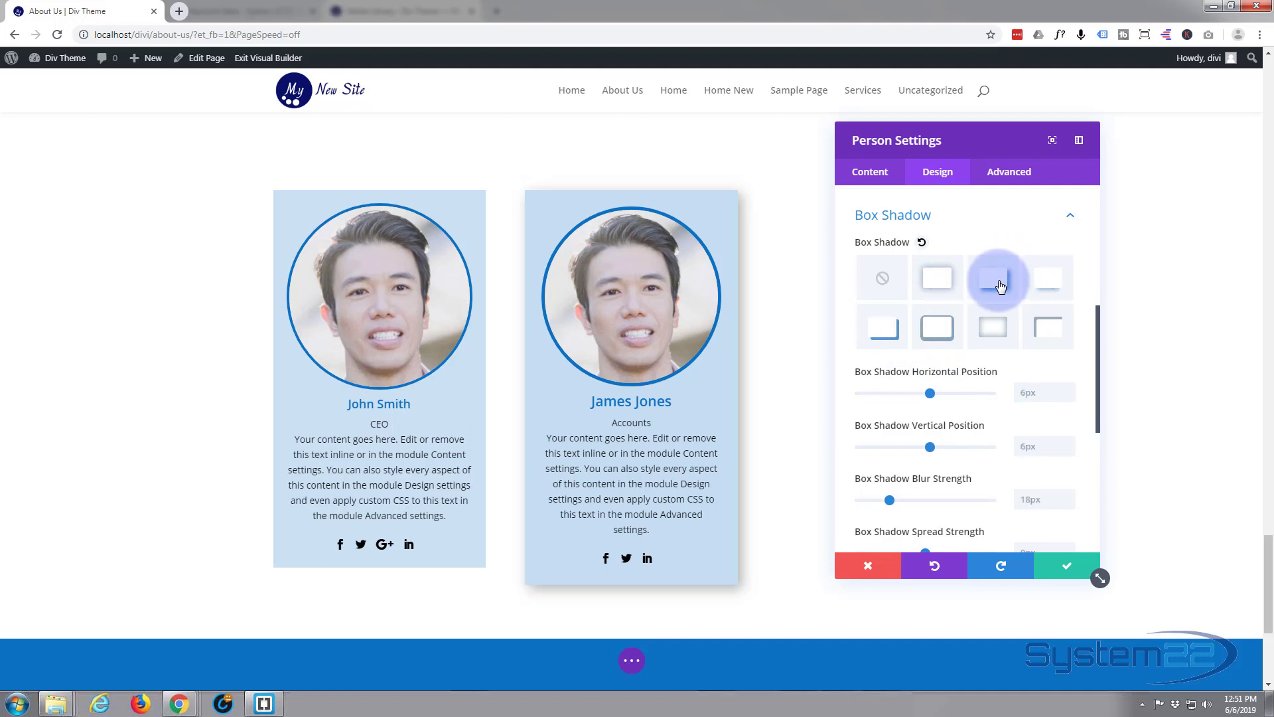
pyautogui.click(1043, 287)
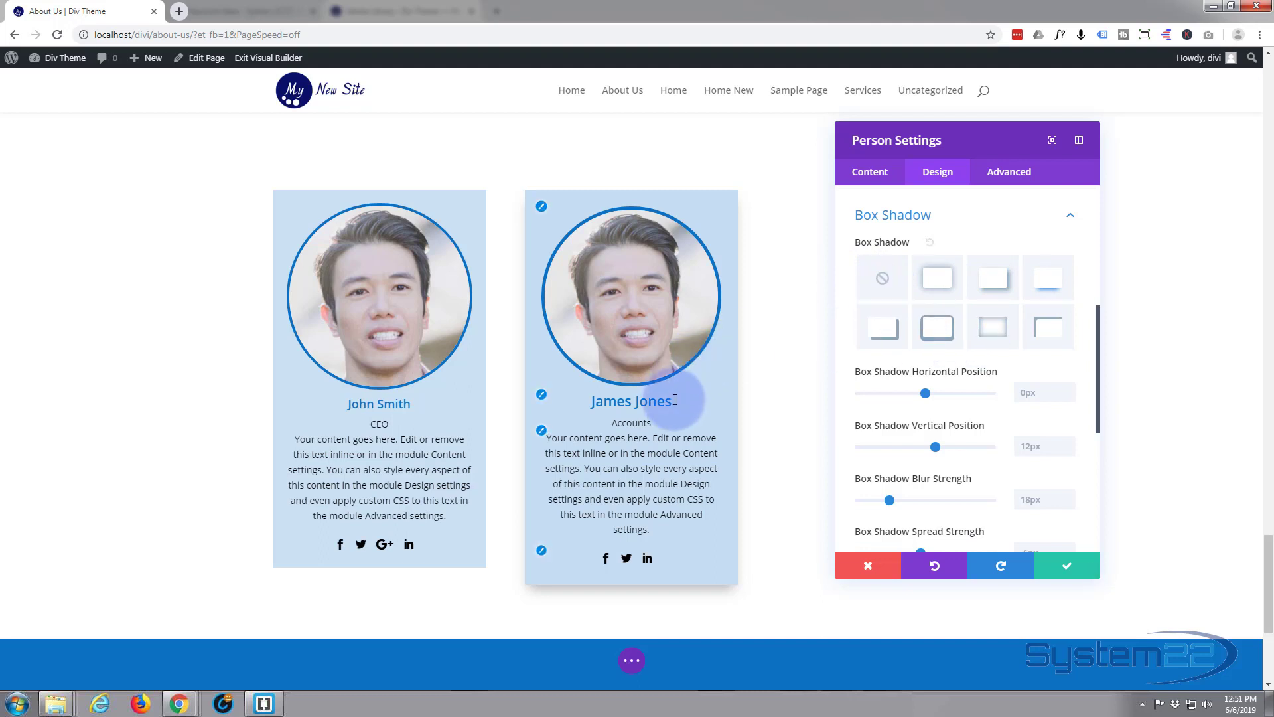
# Step: Expand Custom CSS in the Advanced settings and look through the Before and Main Element fields
pyautogui.click(1008, 174)
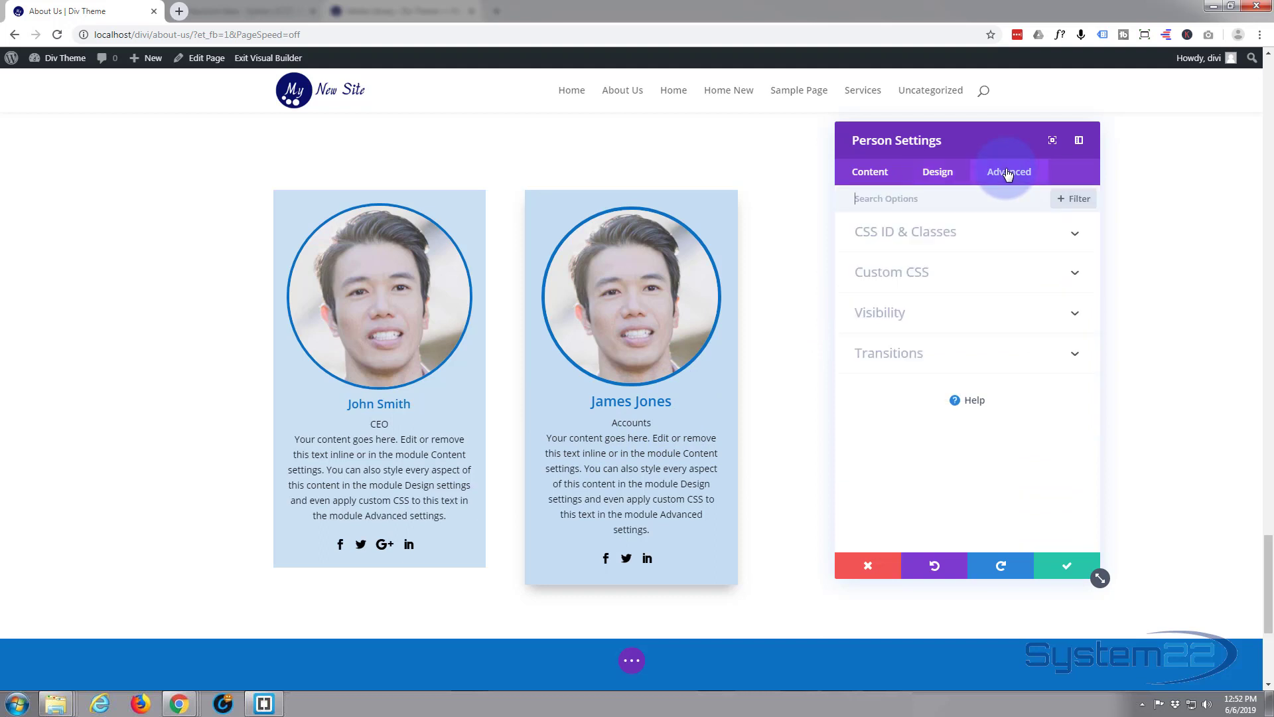
pyautogui.click(990, 271)
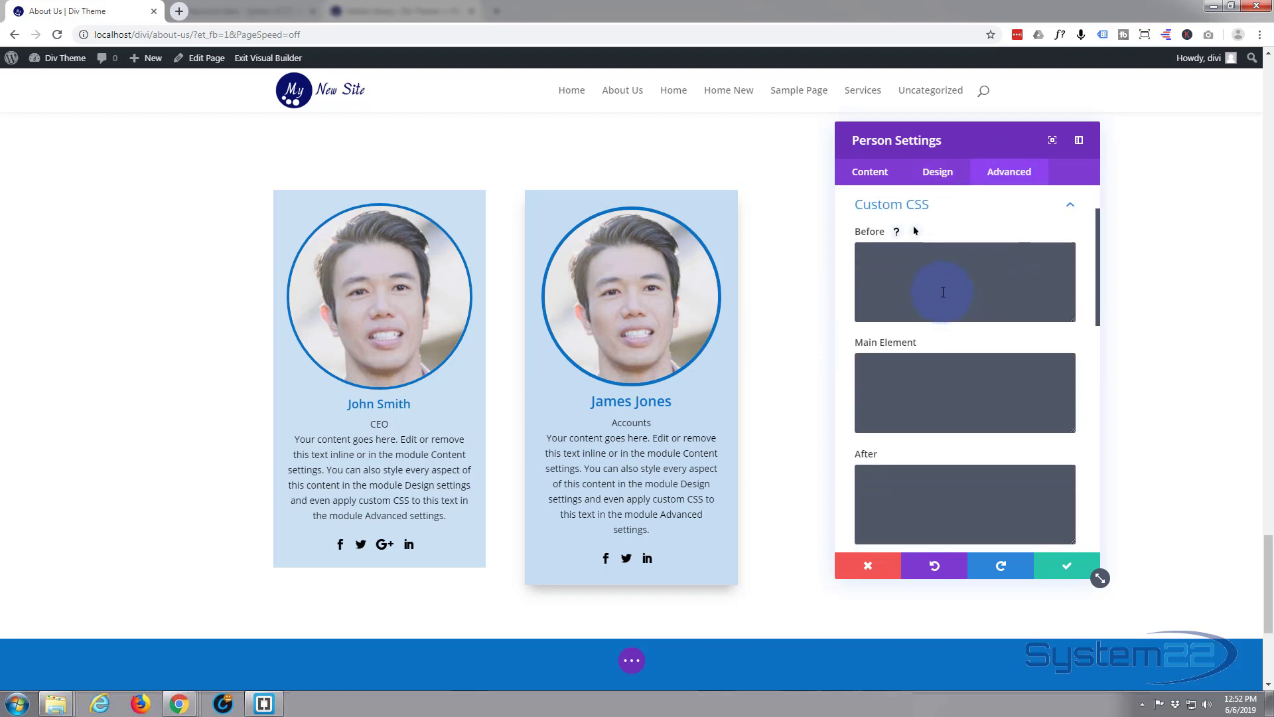
pyautogui.click(933, 288)
pyautogui.scroll(-1, 929, 286)
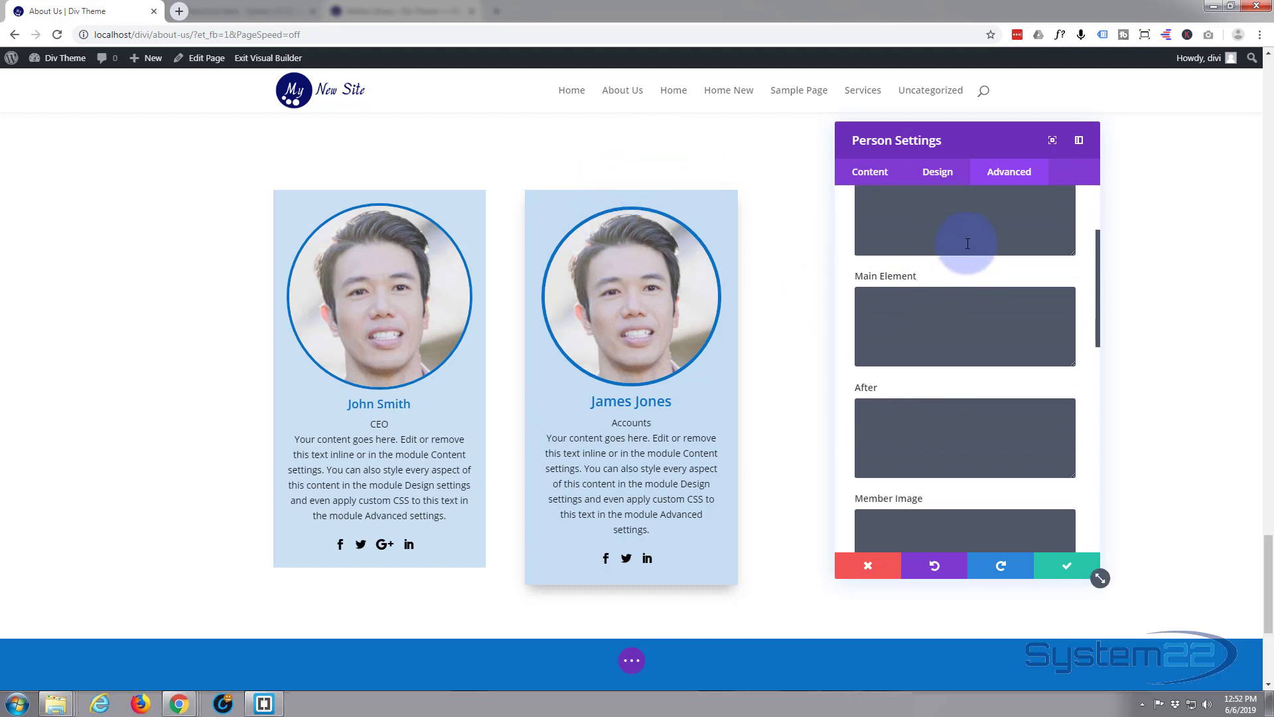
pyautogui.click(962, 316)
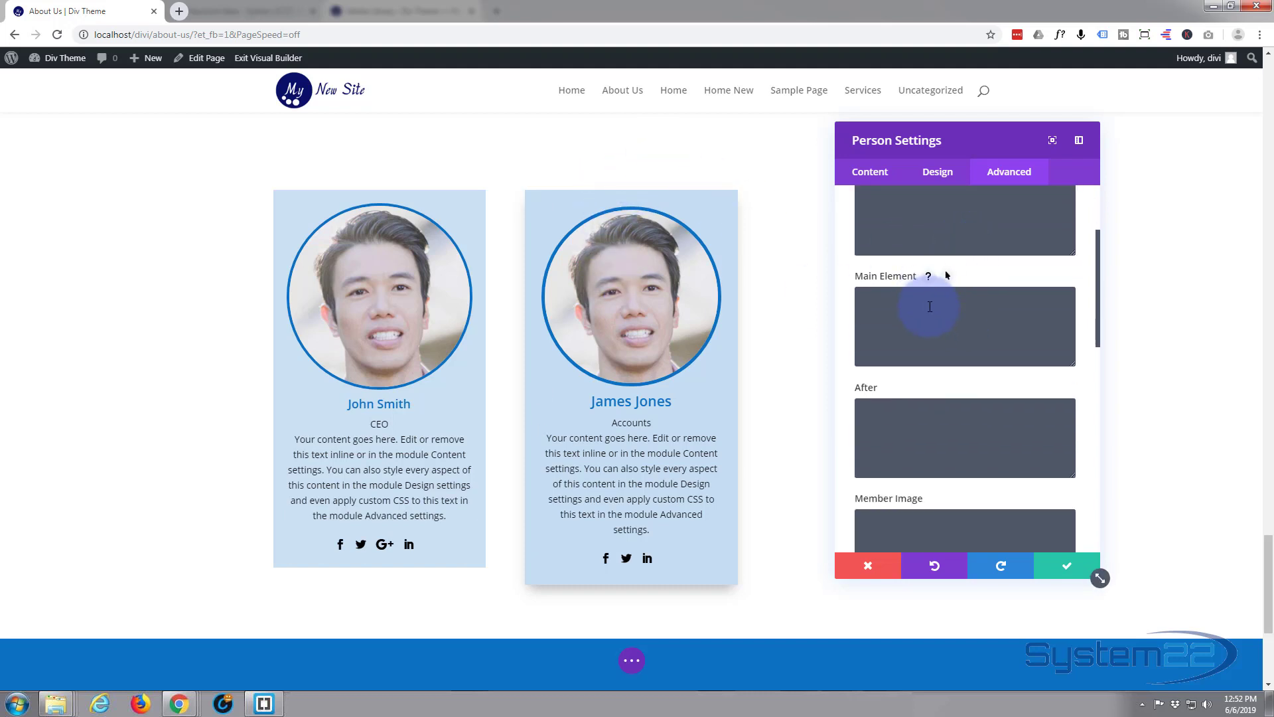
pyautogui.scroll(-1, 922, 329)
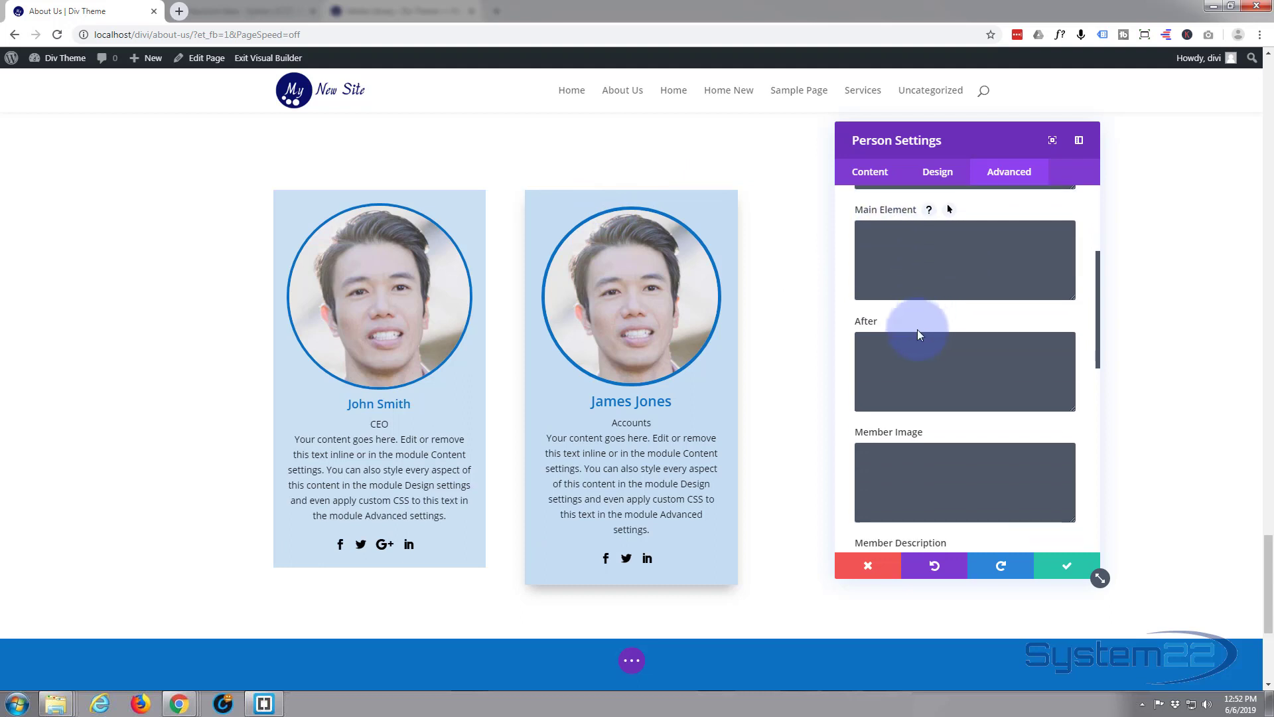
pyautogui.scroll(-1, 945, 365)
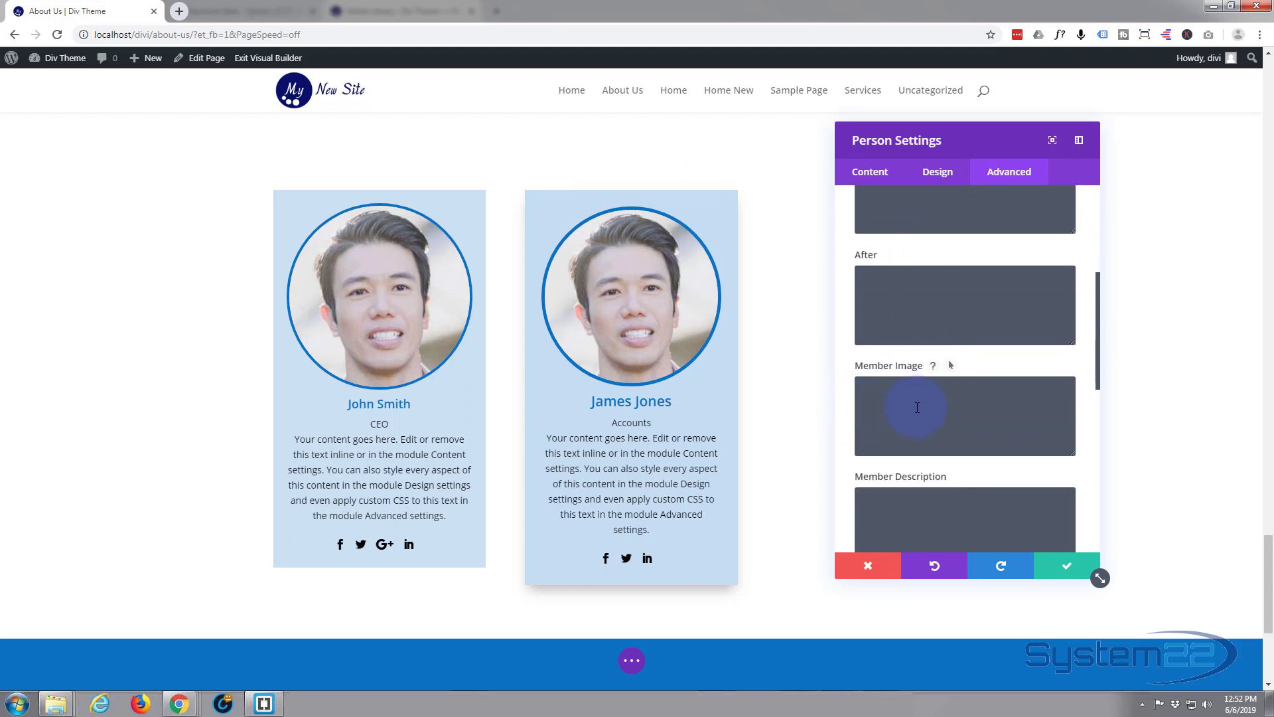
# Step: Try height:150px in the Member Image CSS field, then delete it to restore the photo
pyautogui.click(937, 402)
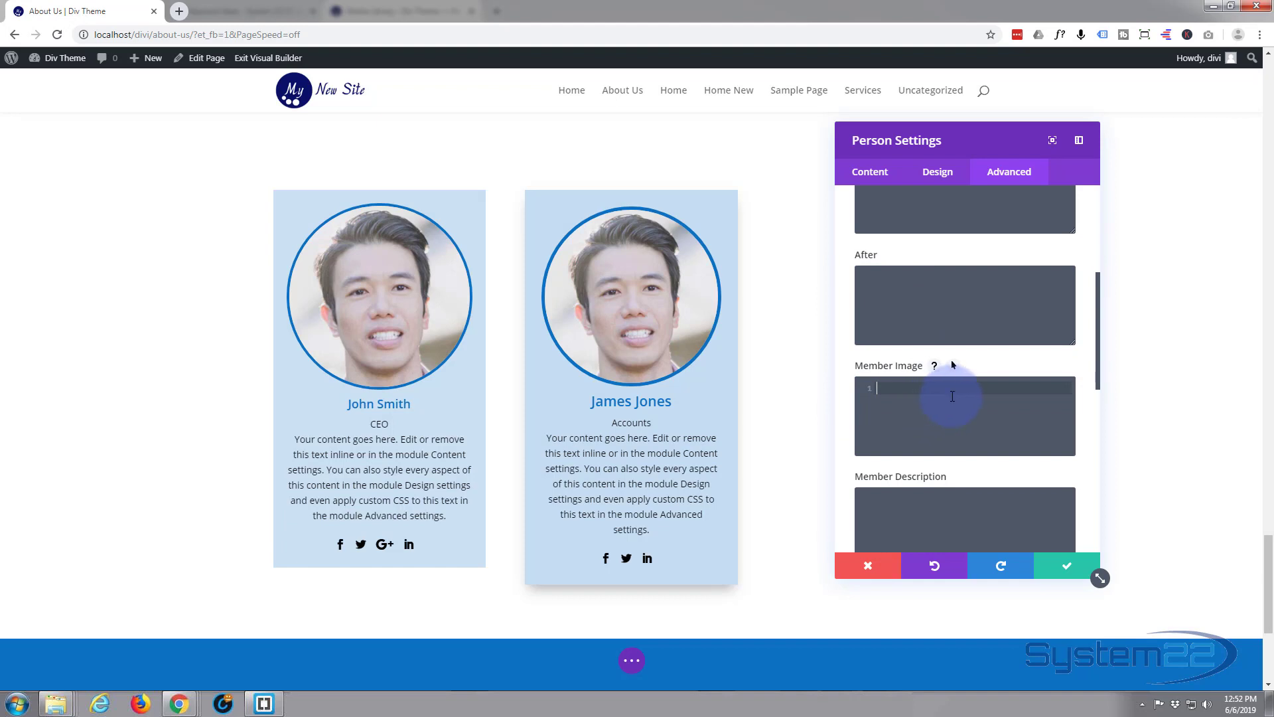
pyautogui.write('height:150px')
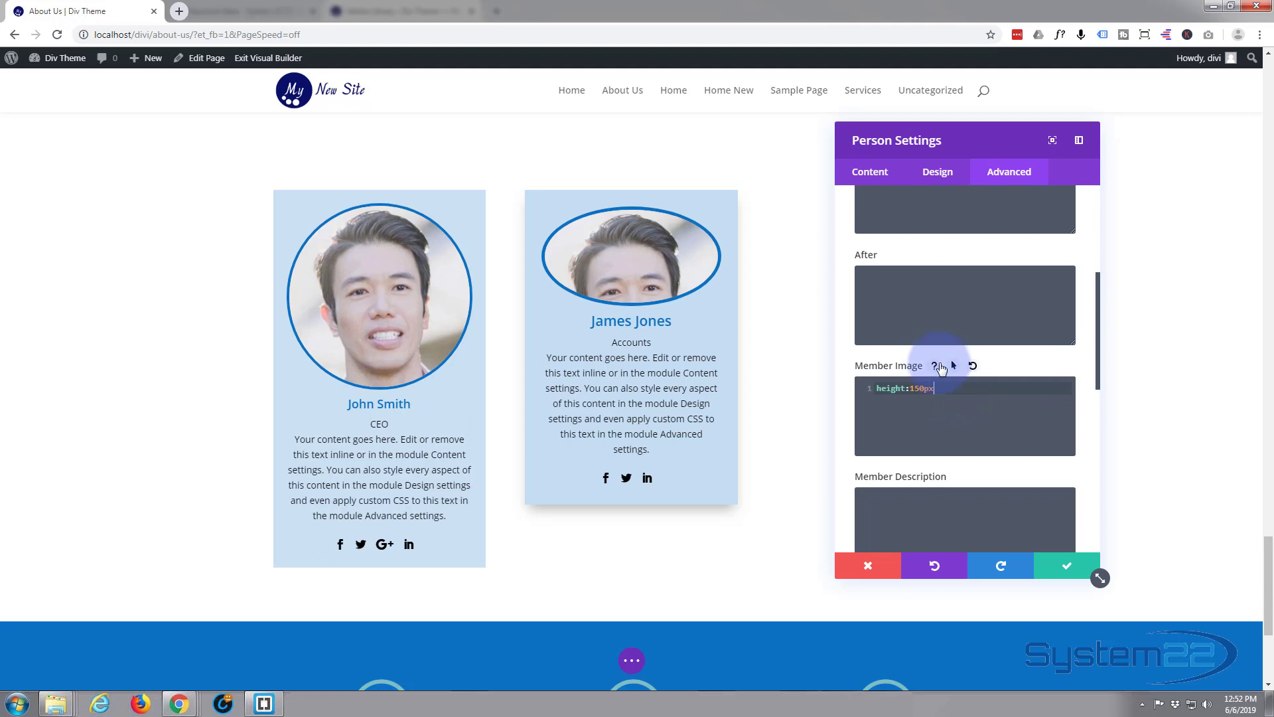
pyautogui.moveTo(949, 393); pyautogui.dragTo(870, 393)
pyautogui.press('BackSpace')
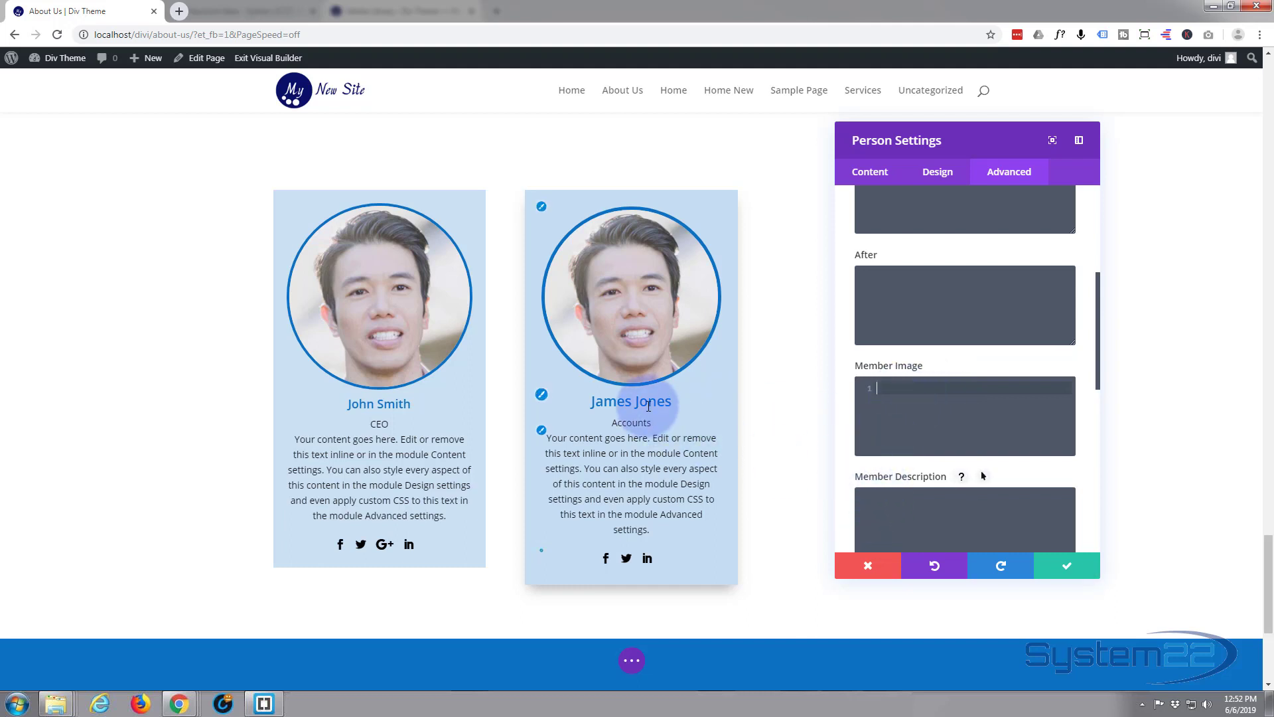
# Step: Enter font-weight:bold; in the Member Position CSS box so 'Accounts' shows bold
pyautogui.scroll(-1, 929, 464)
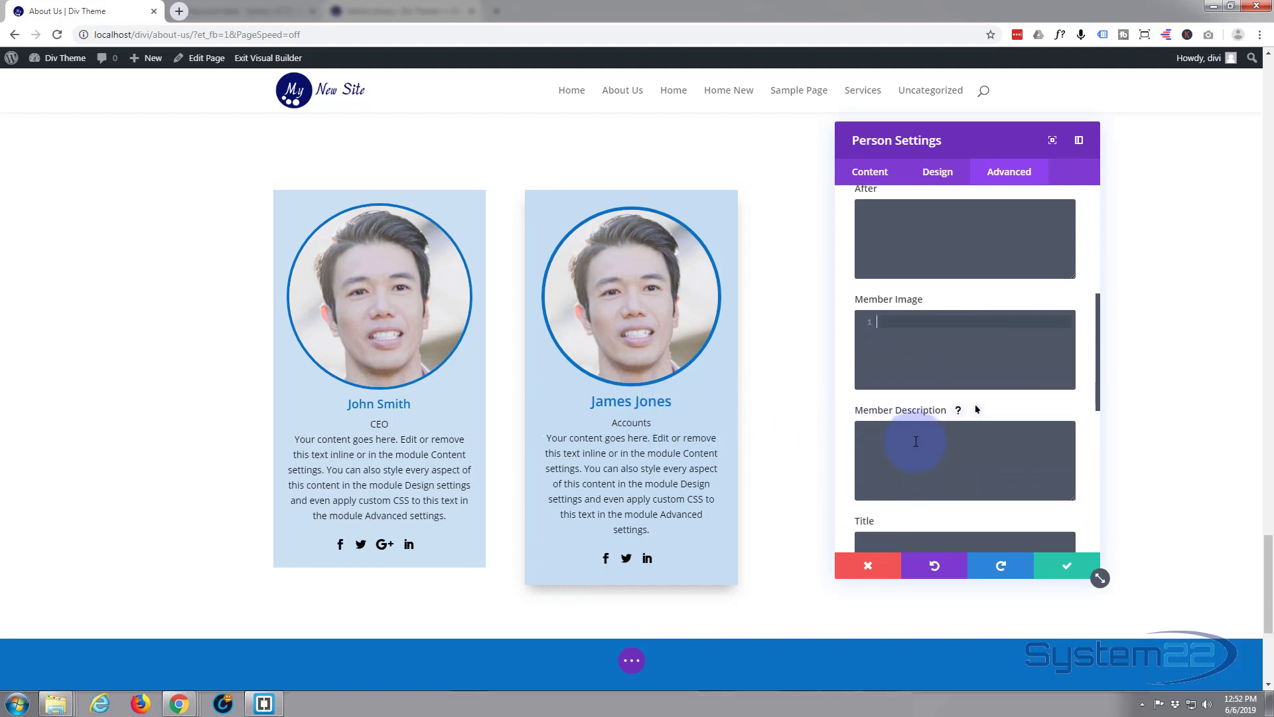
pyautogui.scroll(-1, 918, 435)
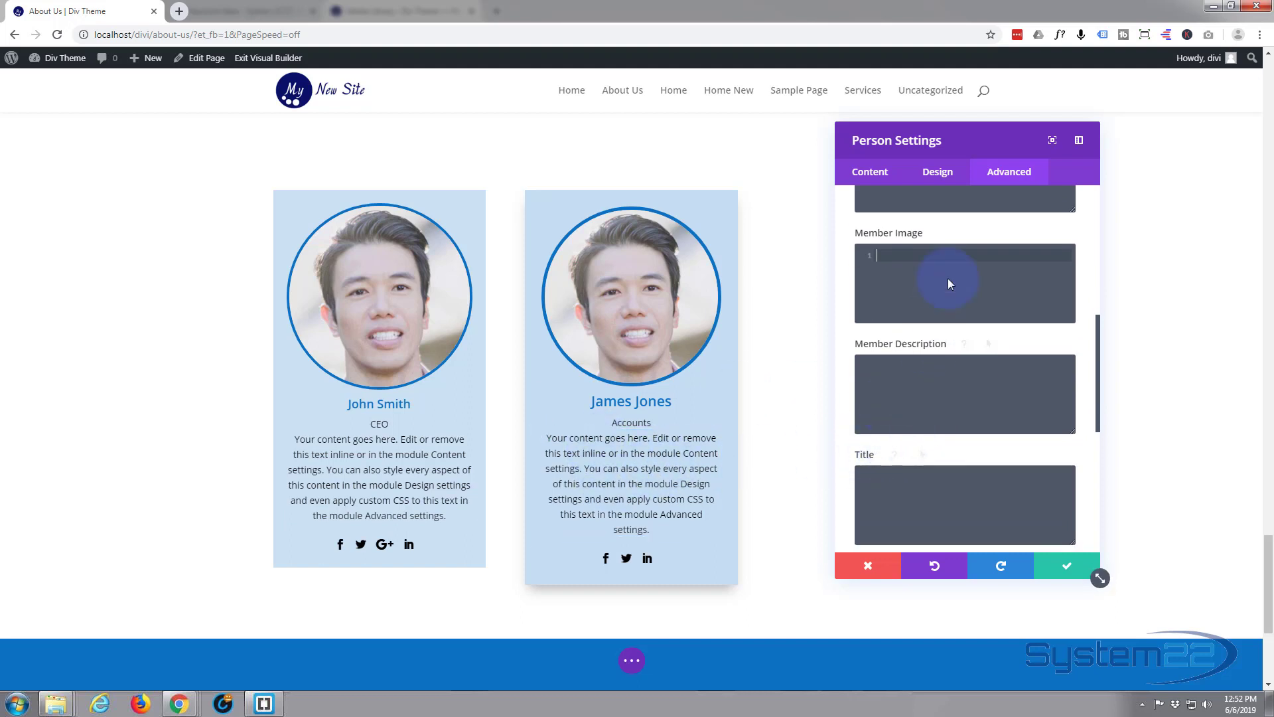
pyautogui.scroll(-2, 948, 277)
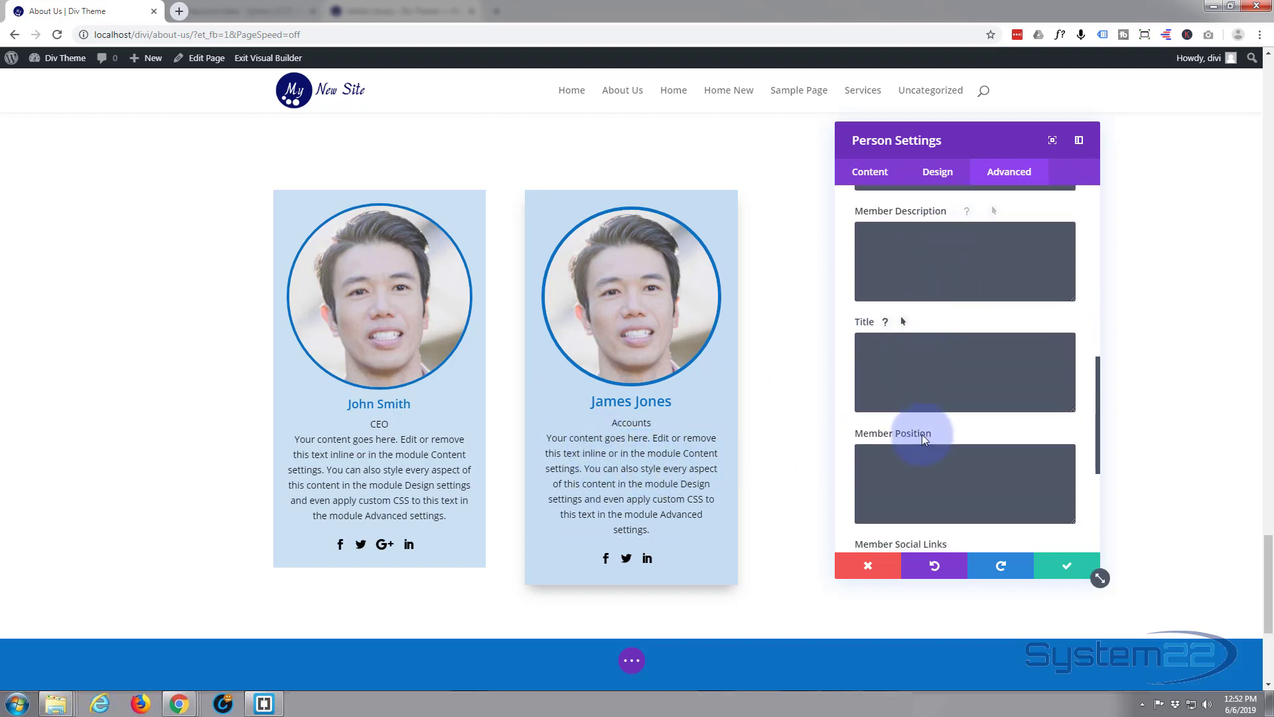
pyautogui.scroll(-1, 922, 438)
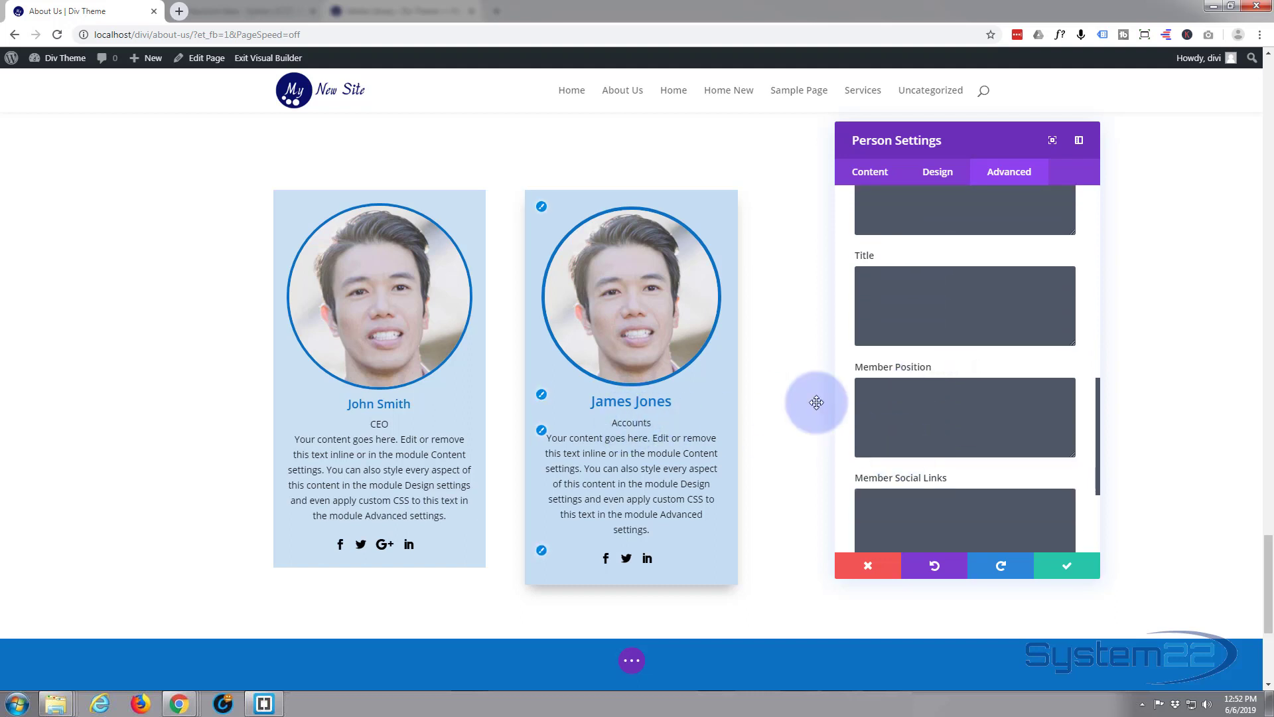
pyautogui.click(883, 393)
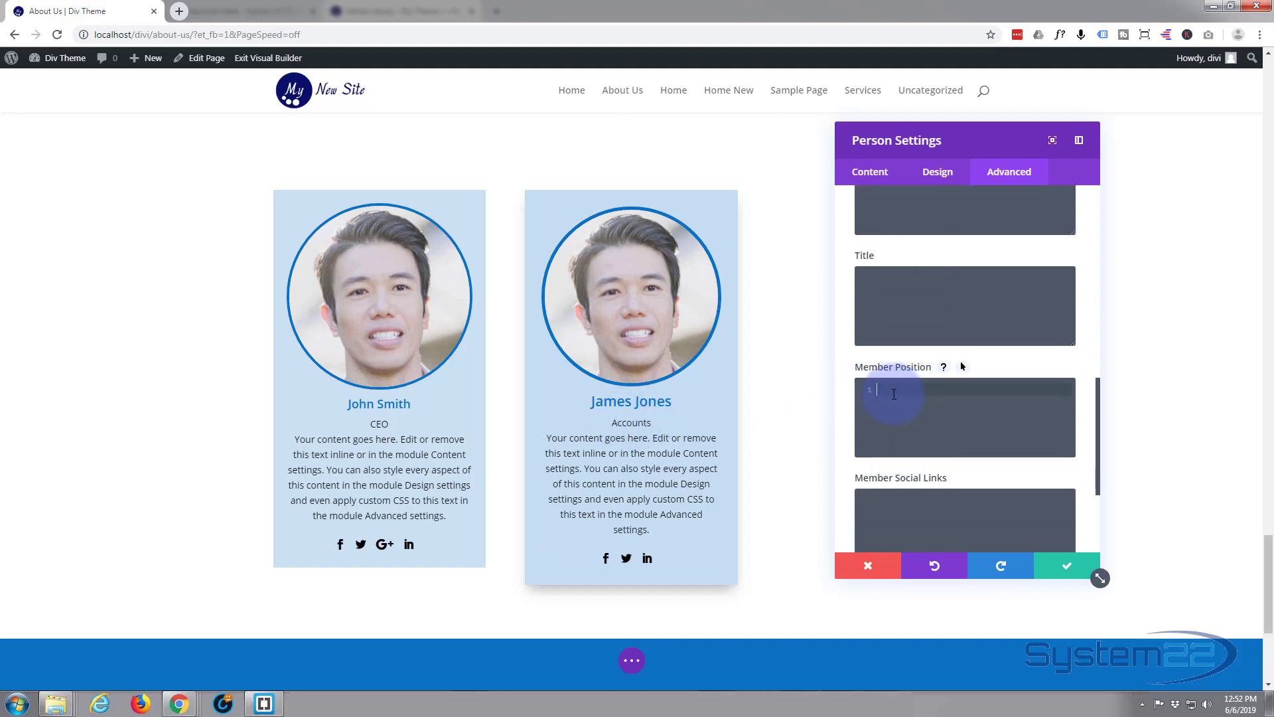
pyautogui.write('font-weight:bold;')
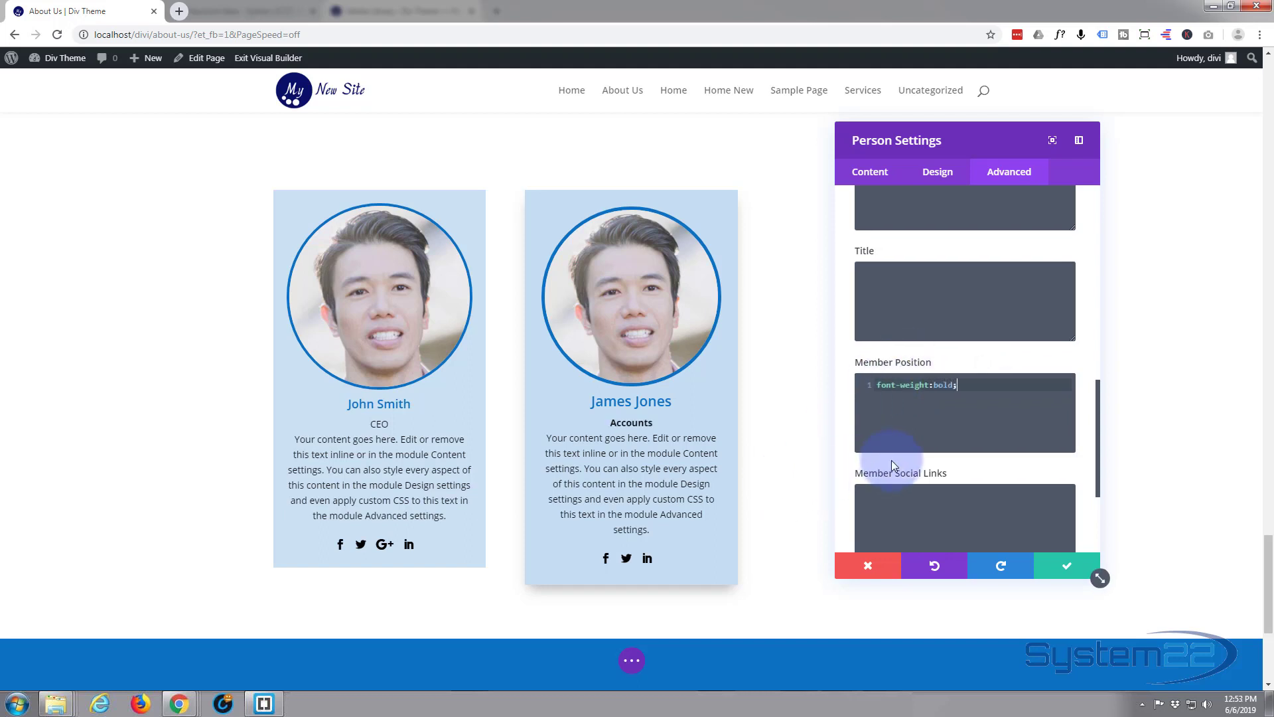
pyautogui.scroll(-2, 890, 460)
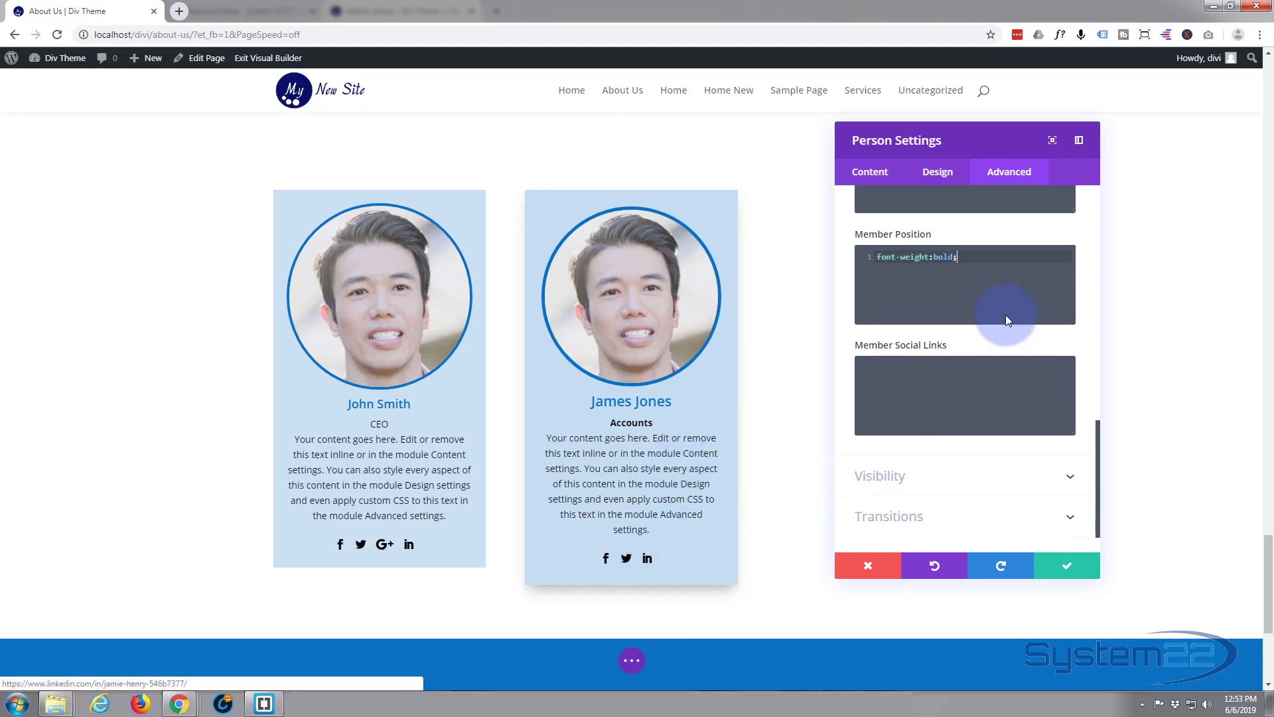
pyautogui.click(927, 369)
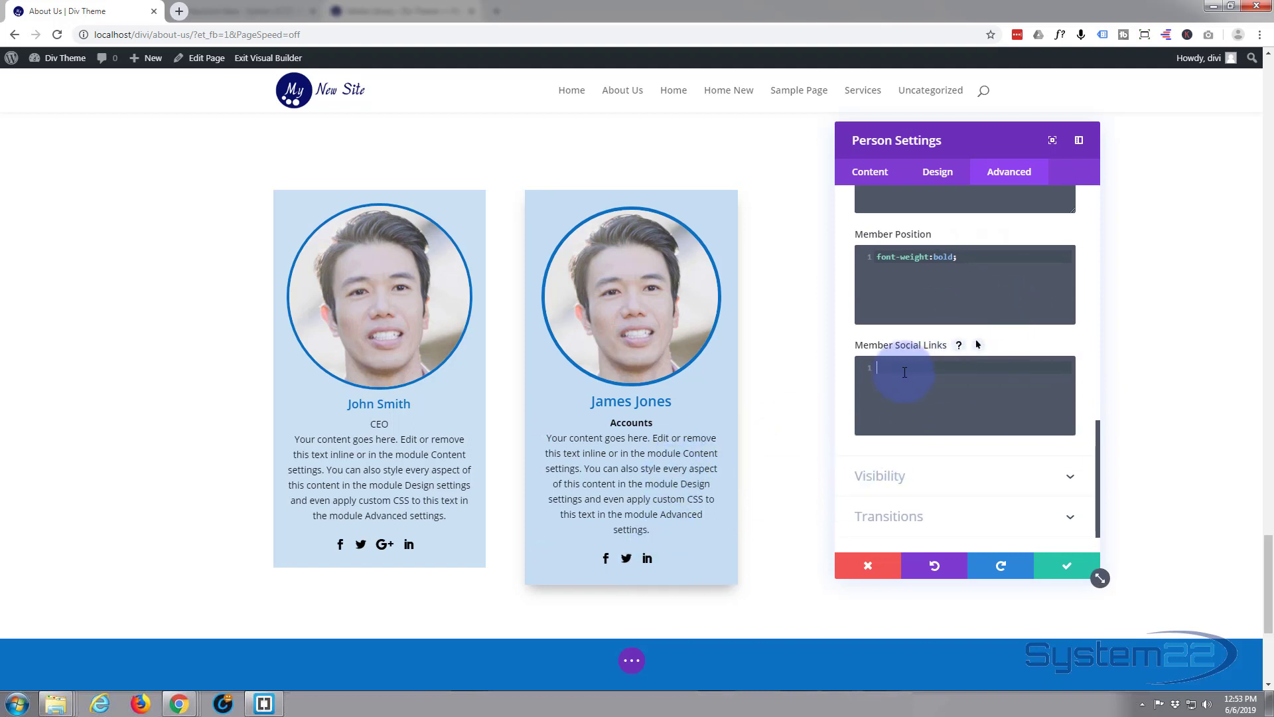